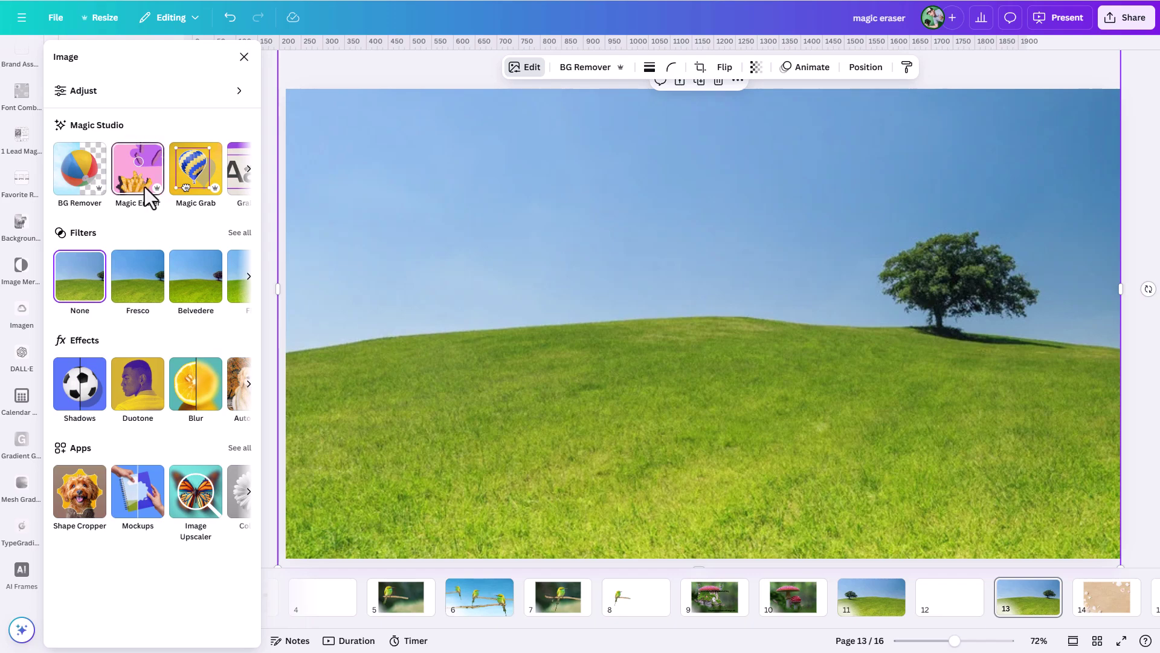
# - Open Magic Eraser for the hill photo on page 13 and pick the tree using click selection
pyautogui.click(147, 196)
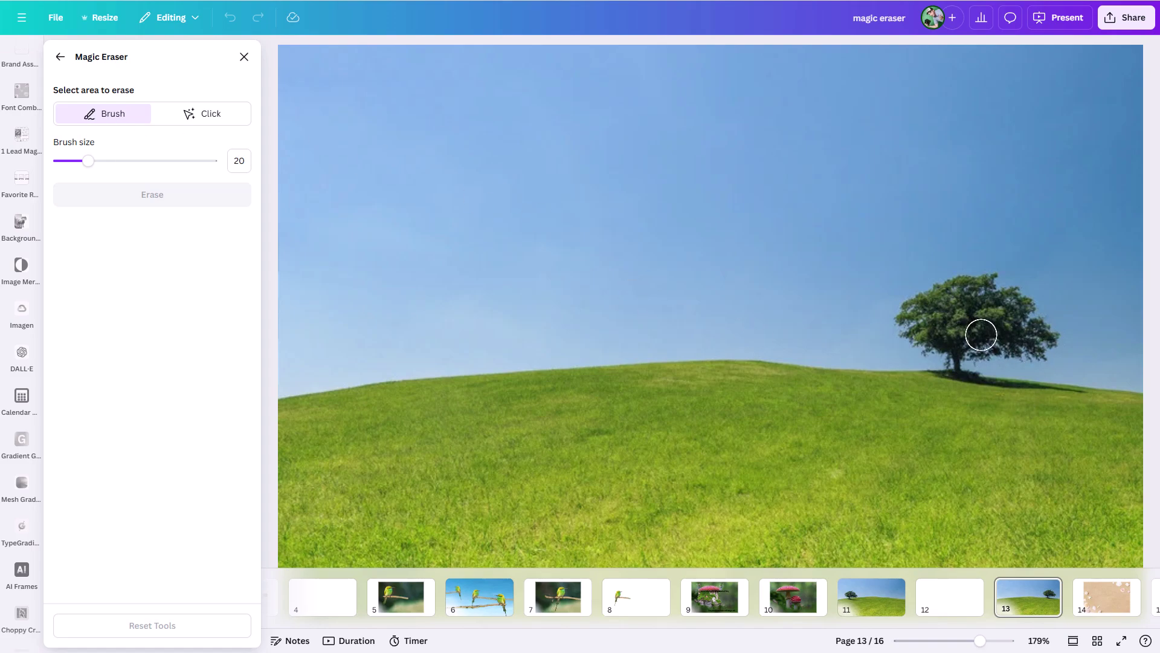
pyautogui.click(195, 120)
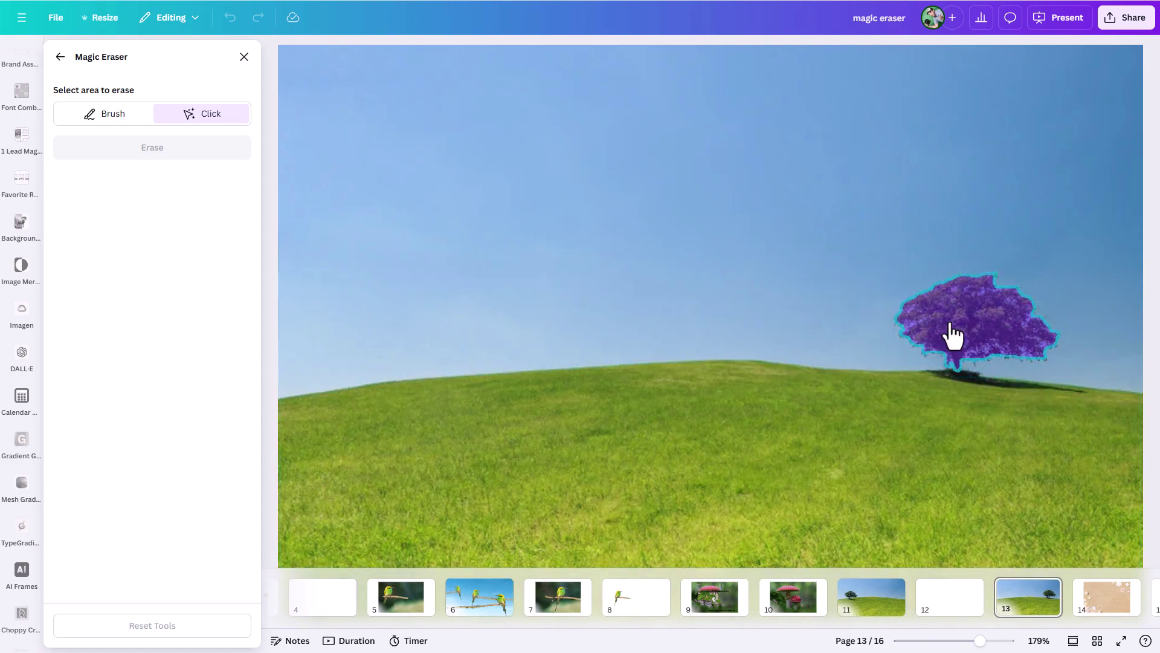
pyautogui.click(953, 335)
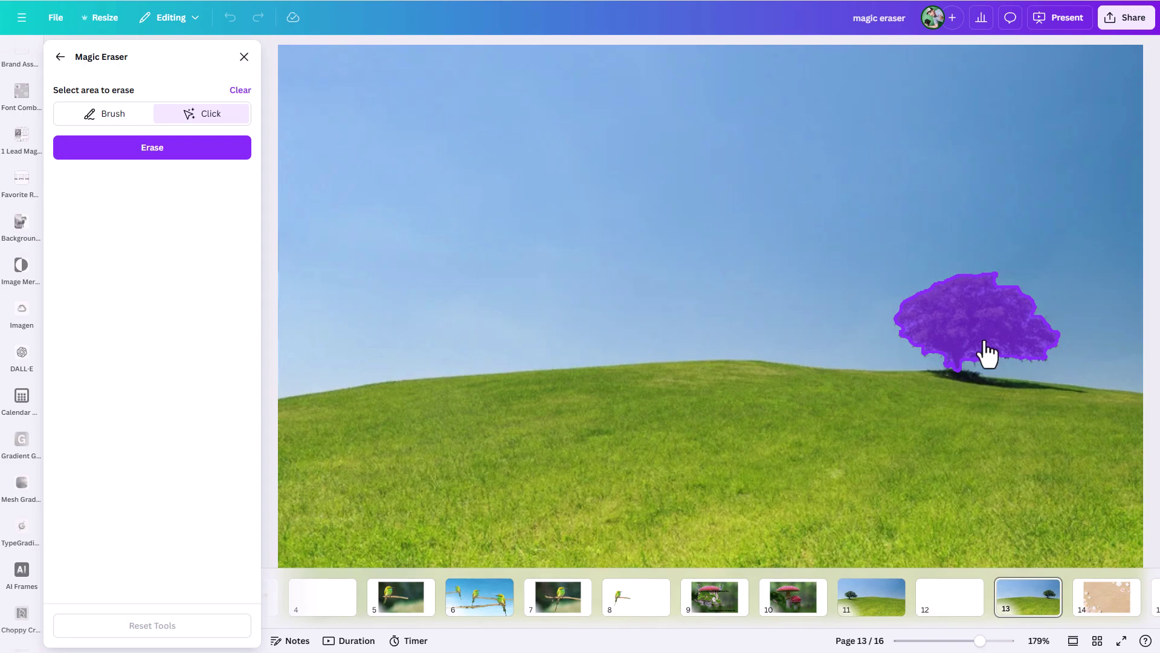
# - Add the tree's shadow to the selection with a size 17 brush, and erase the tree and shadow
pyautogui.click(94, 114)
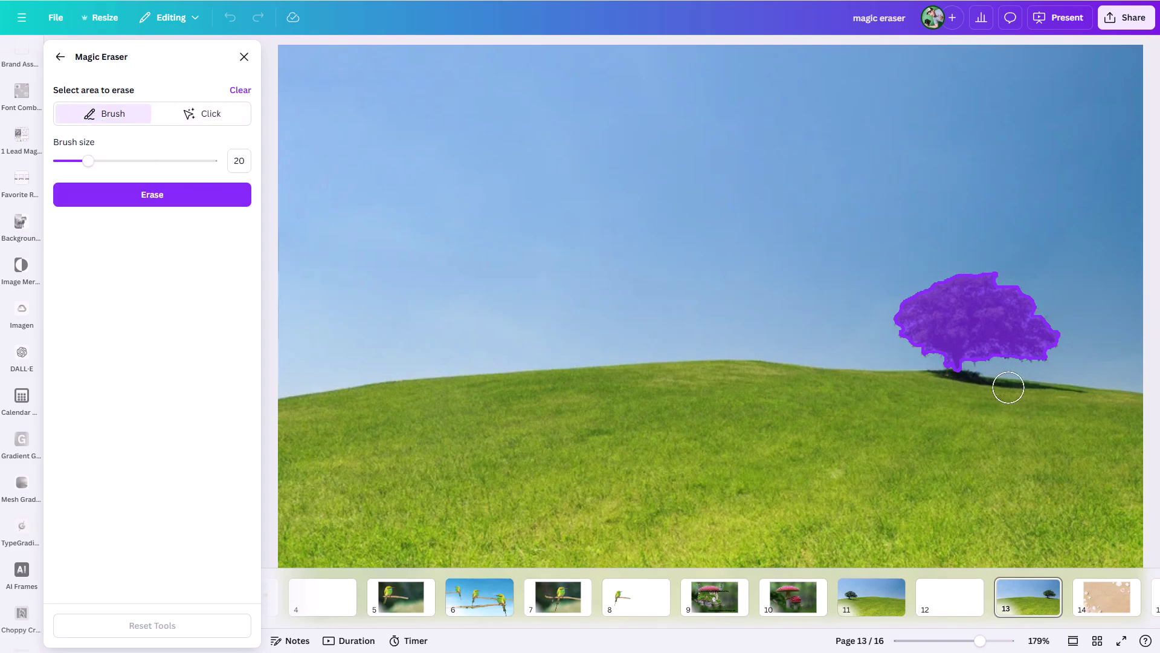
pyautogui.moveTo(86, 161); pyautogui.dragTo(82, 160)
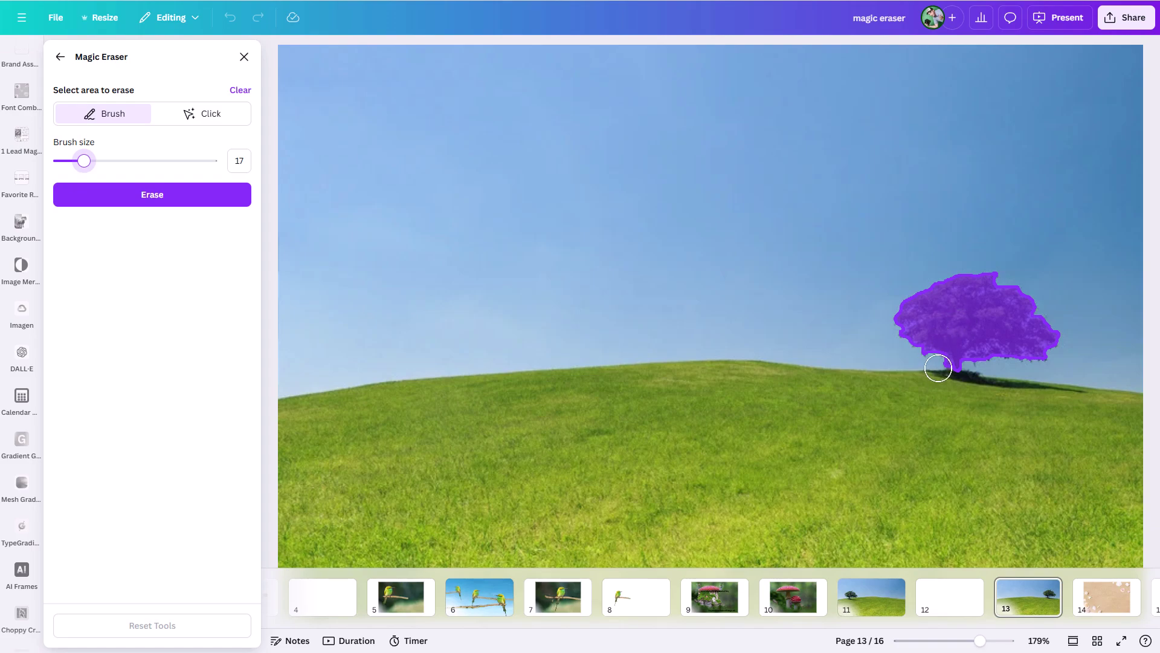
pyautogui.moveTo(936, 368); pyautogui.dragTo(1082, 389)
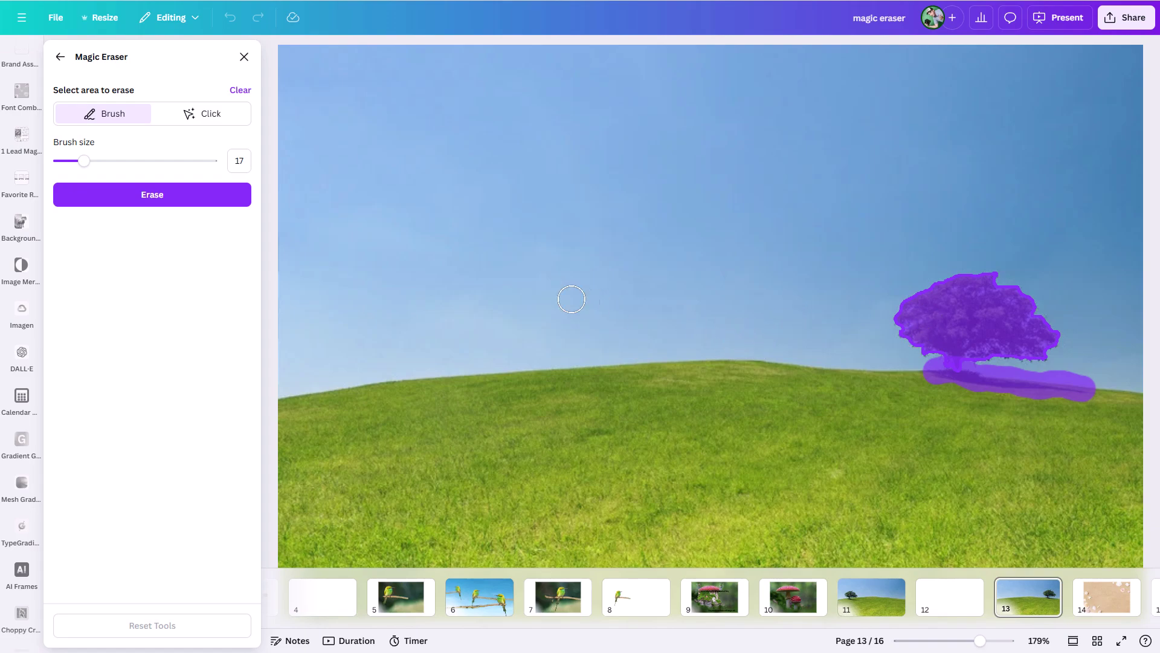
pyautogui.click(158, 202)
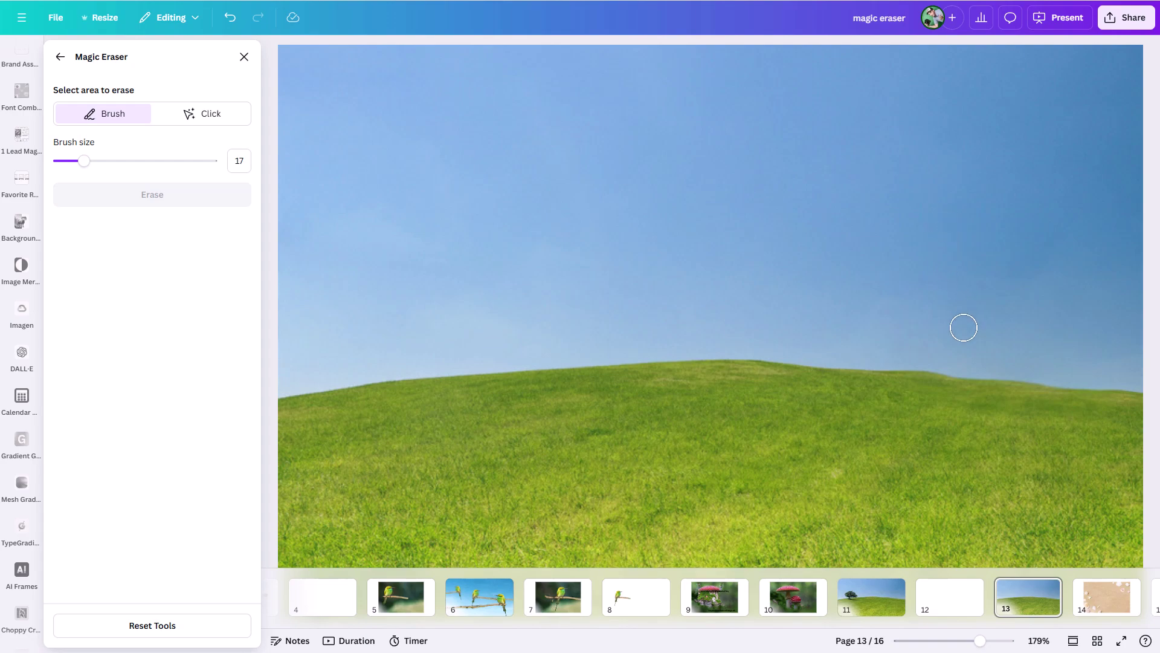
# - Compare the horizon in close-up with the tree erase undone and redone, and leave Magic Eraser
pyautogui.moveTo(980, 642); pyautogui.dragTo(994, 641)
pyautogui.moveTo(1023, 409); pyautogui.dragTo(1003, 409)
pyautogui.hotkey('ctrl', 'z')
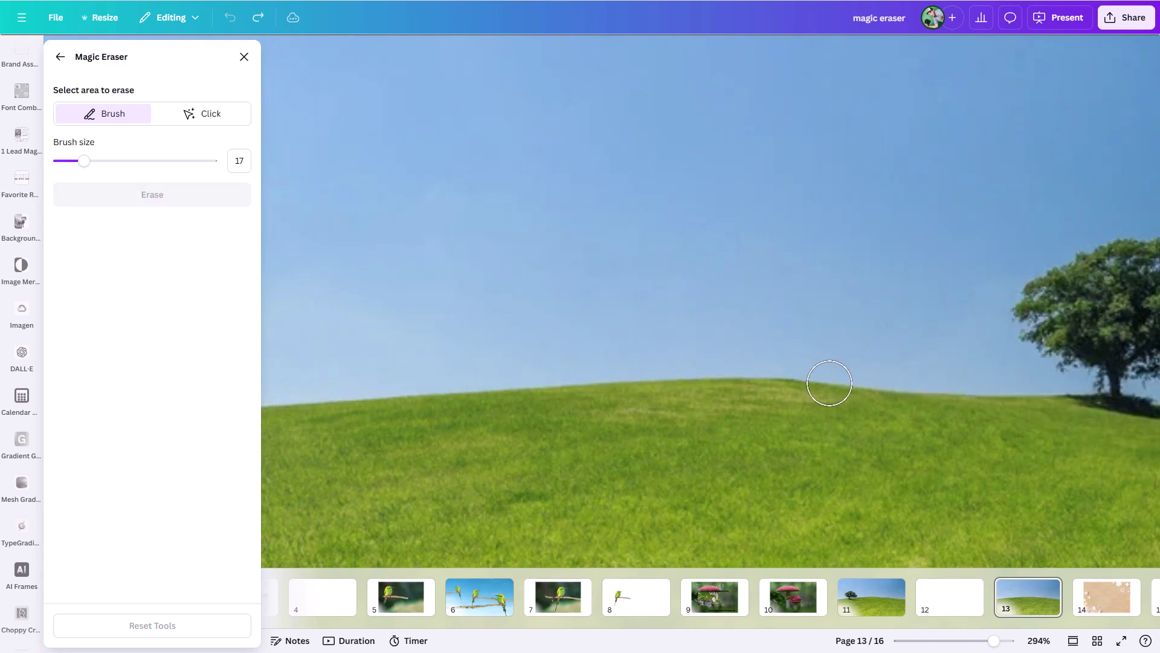
pyautogui.hotkey('ctrl', 'y')
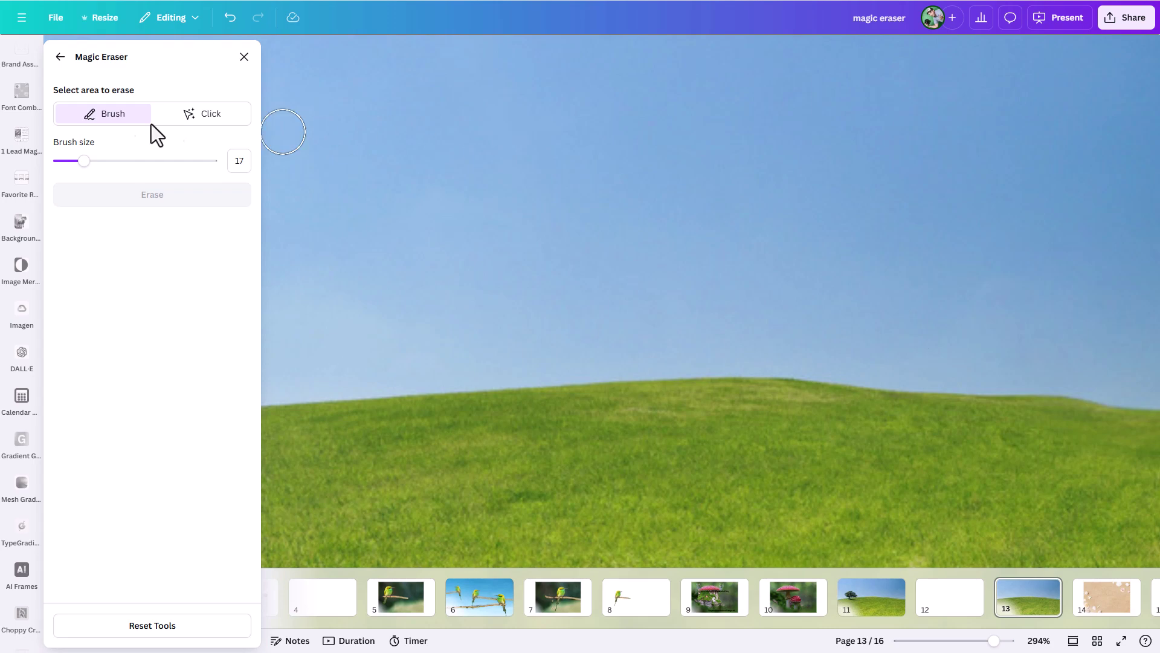
pyautogui.click(59, 57)
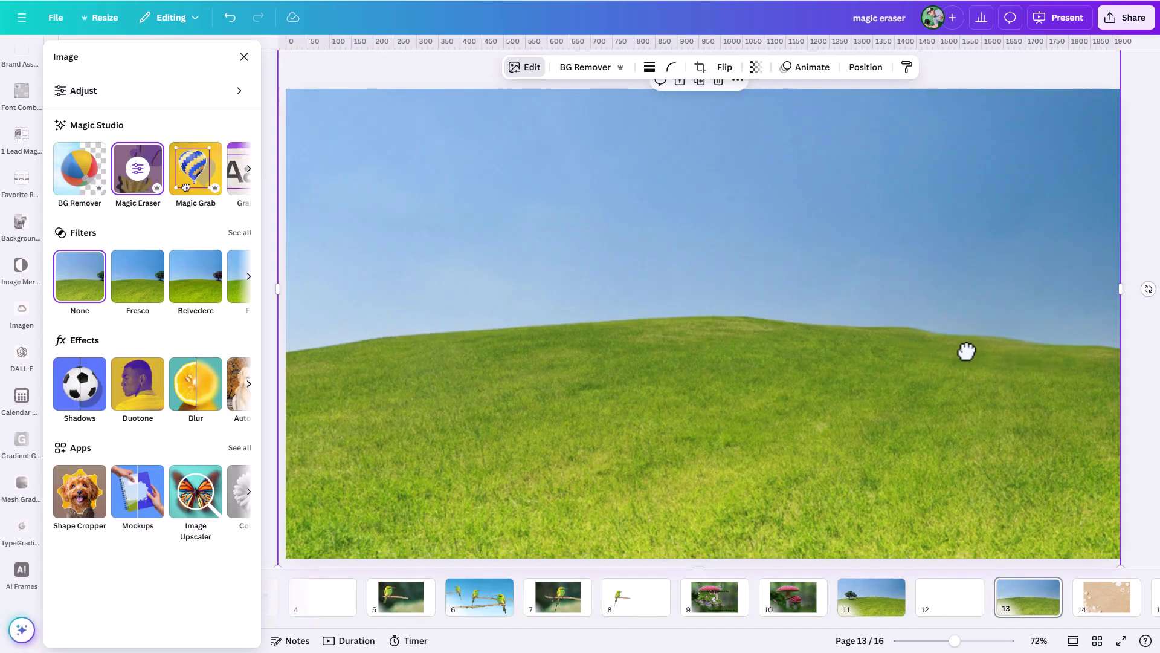
pyautogui.scroll(3, 1024, 363)
pyautogui.scroll(-3, 1024, 364)
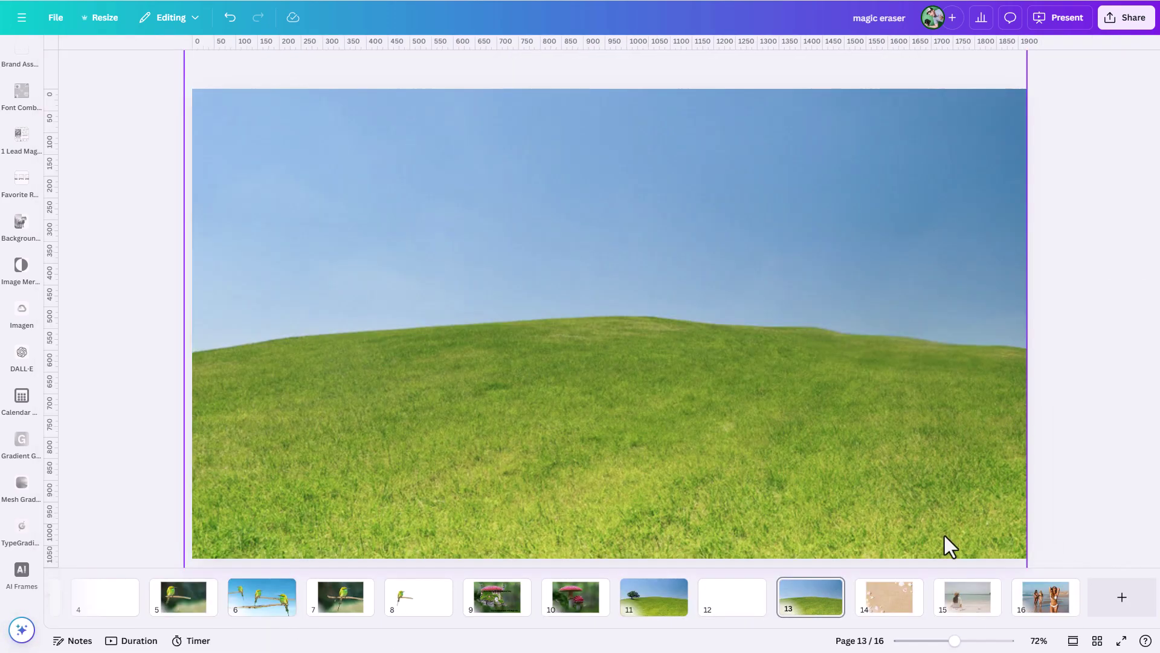
# - Toggle the tree erase off and on to compare the hill's edge, finishing with the erase undone
pyautogui.moveTo(954, 641); pyautogui.dragTo(968, 642)
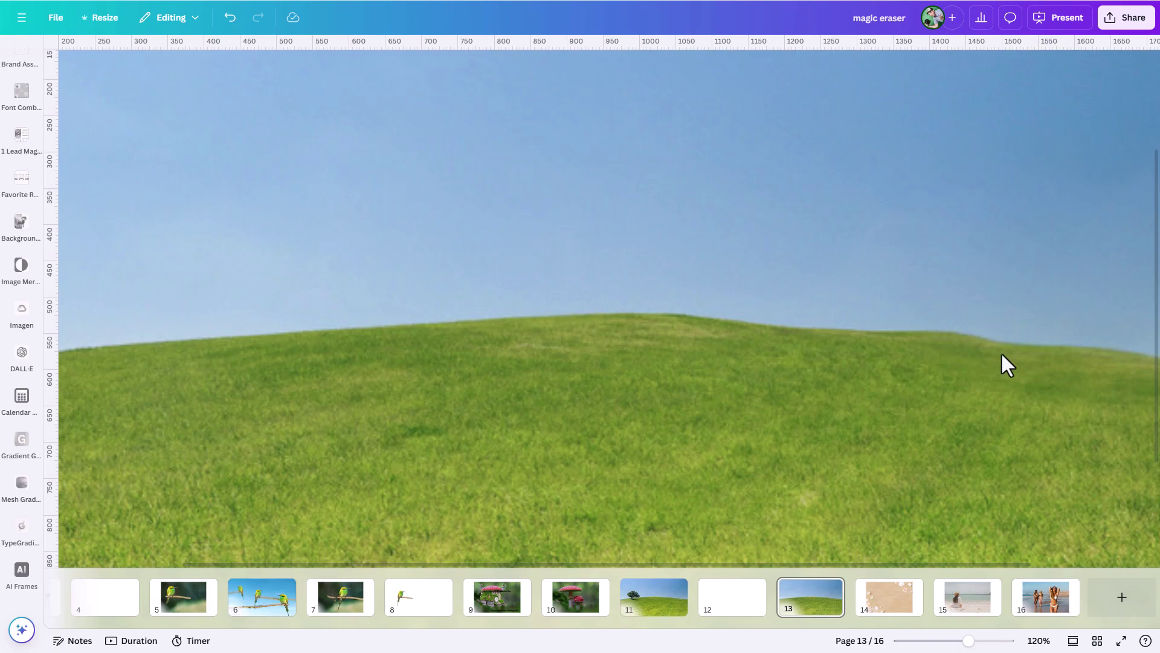
pyautogui.hotkey('ctrl', 'z')
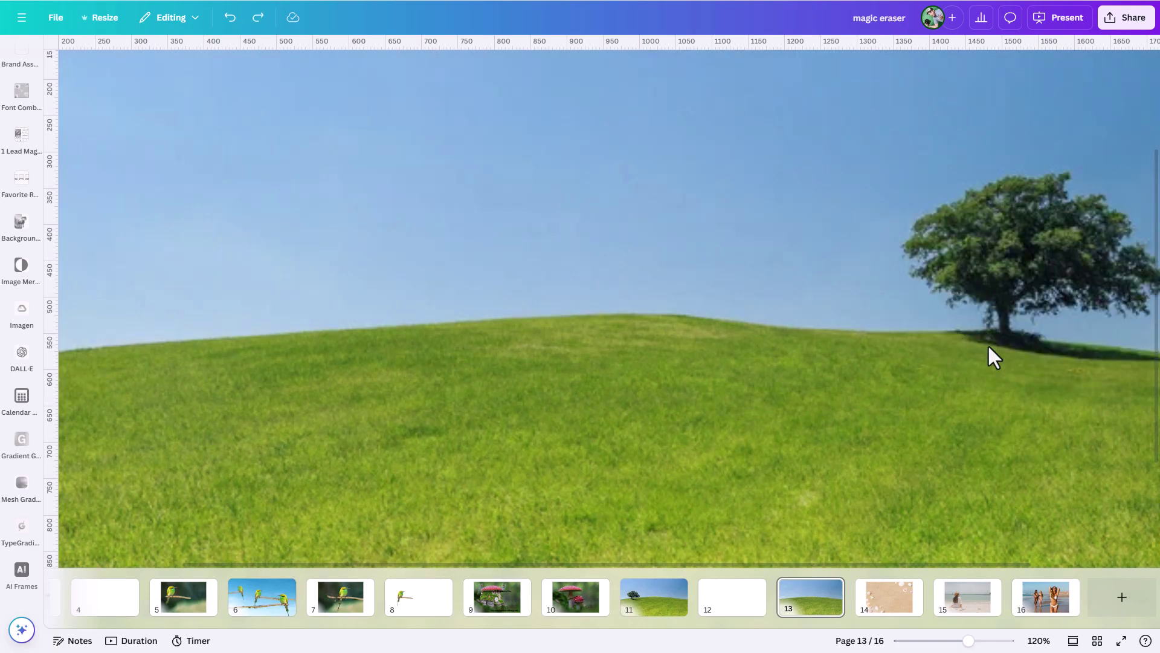
pyautogui.hotkey('ctrl', 'y')
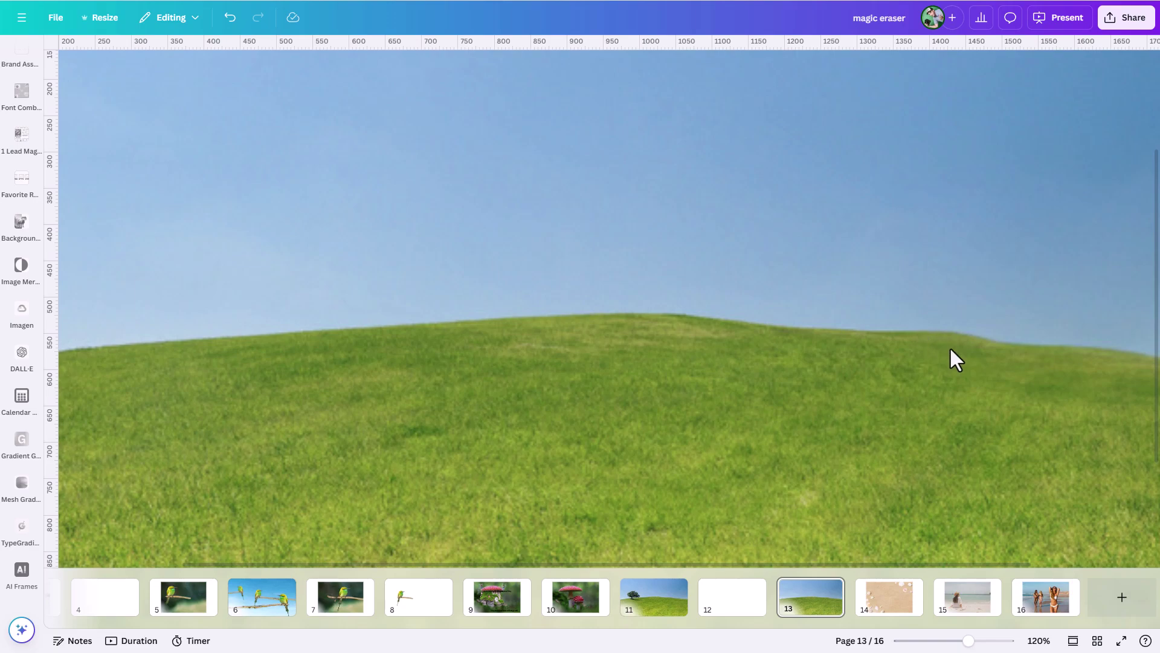
pyautogui.hotkey('ctrl', 'z')
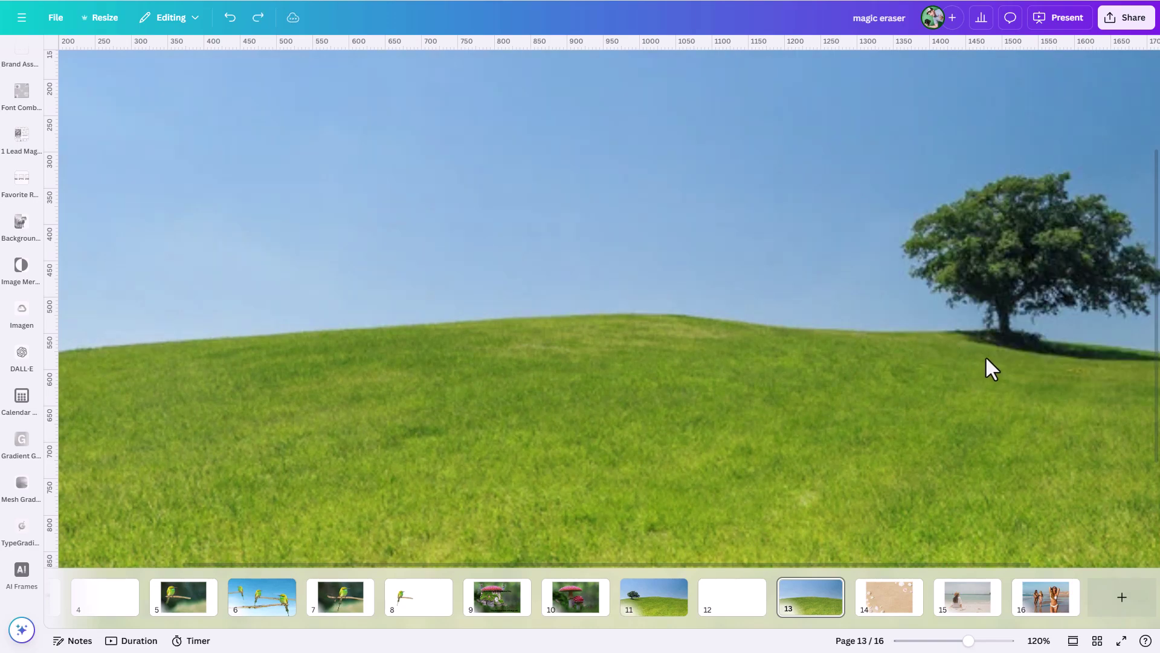
pyautogui.hotkey('ctrl', 'y')
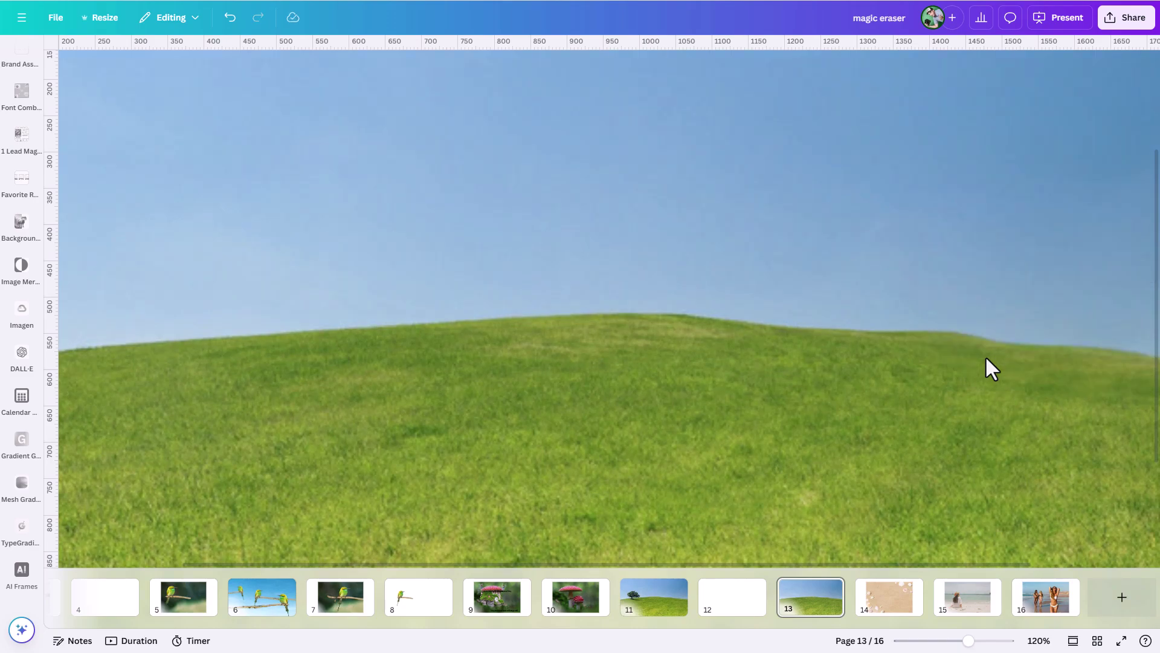
pyautogui.hotkey('ctrl', 'z')
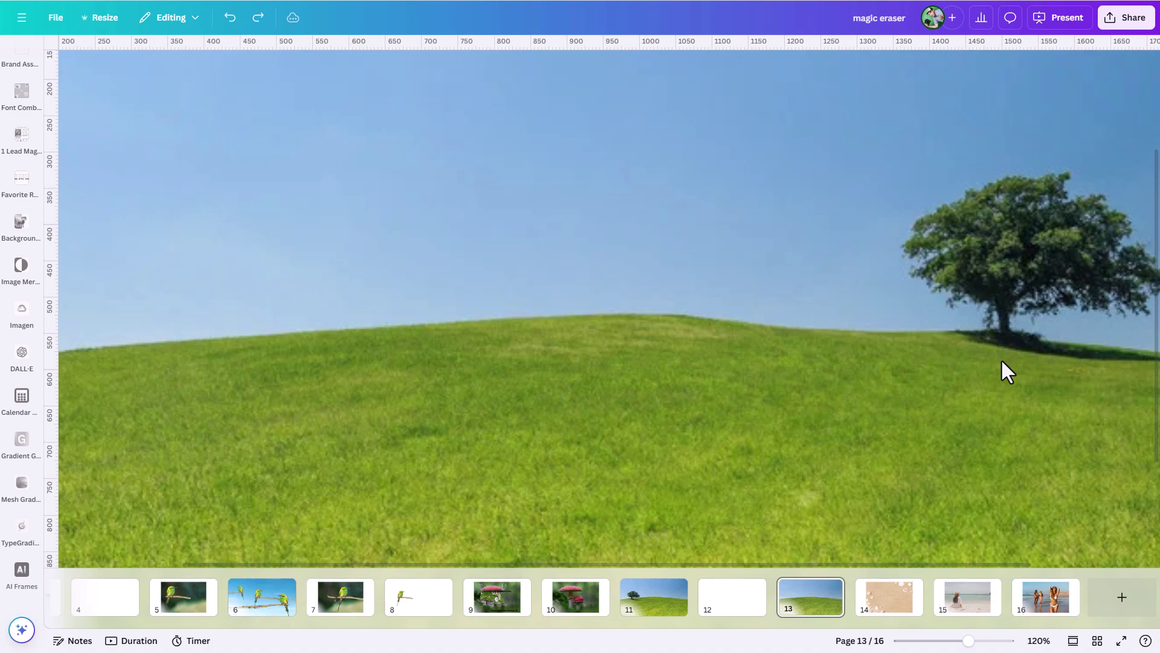
pyautogui.hotkey('ctrl', 'y')
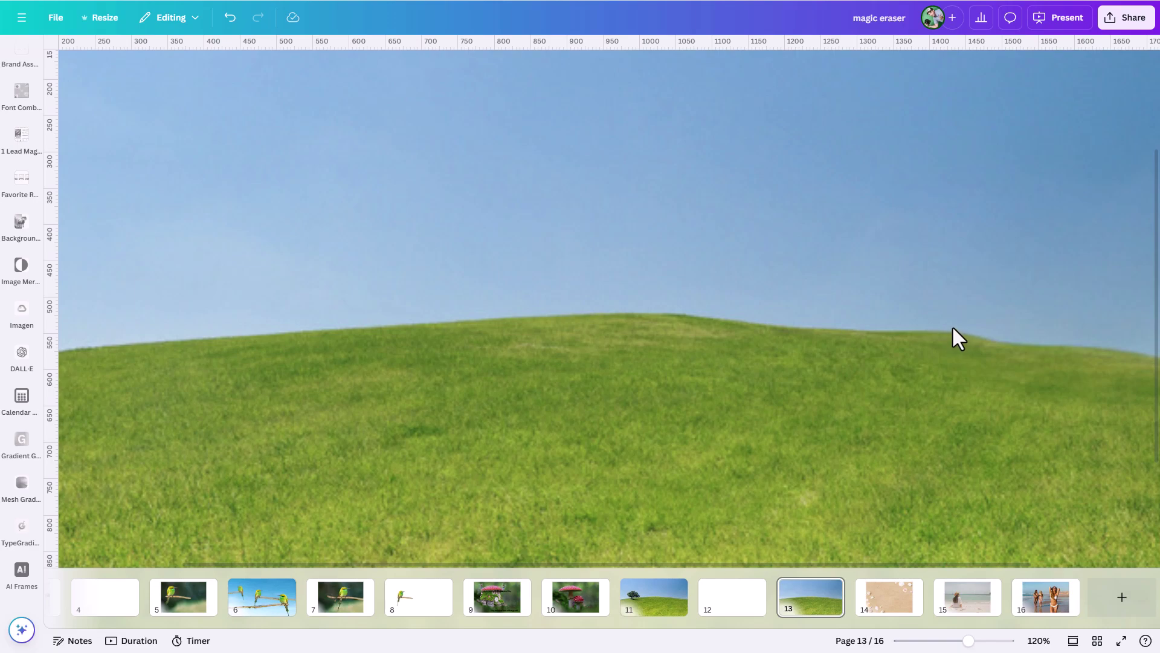
pyautogui.hotkey('ctrl', 'z')
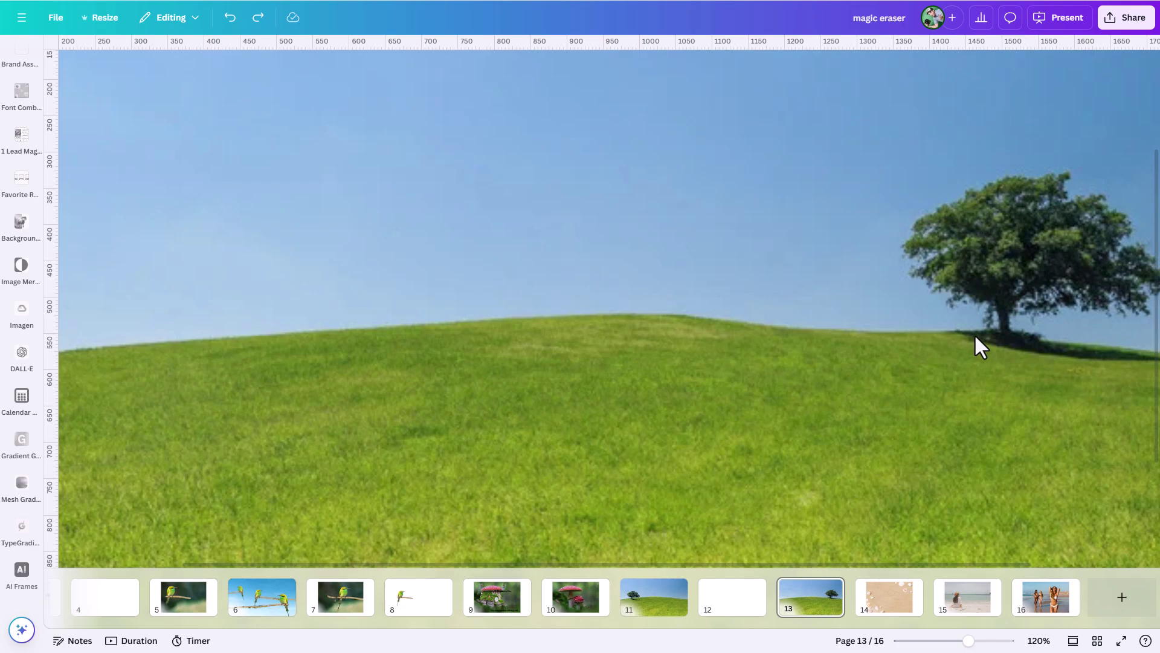
pyautogui.moveTo(968, 640); pyautogui.dragTo(960, 642)
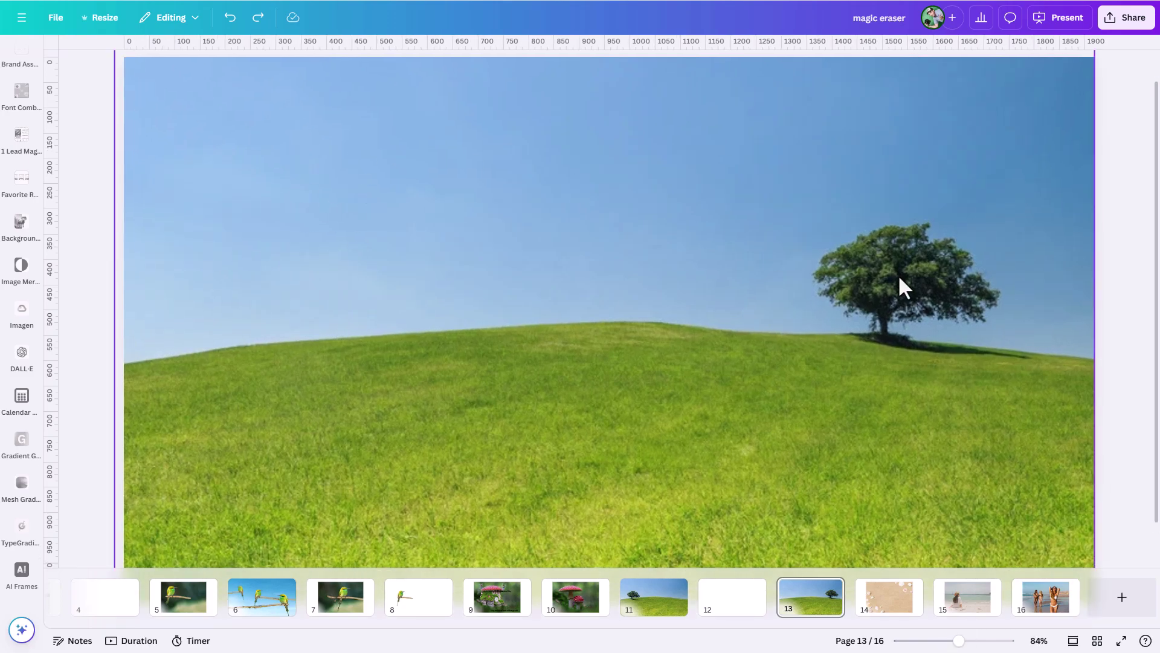
# - Select the hill photo on page 13 and open its image editing options
pyautogui.click(852, 266)
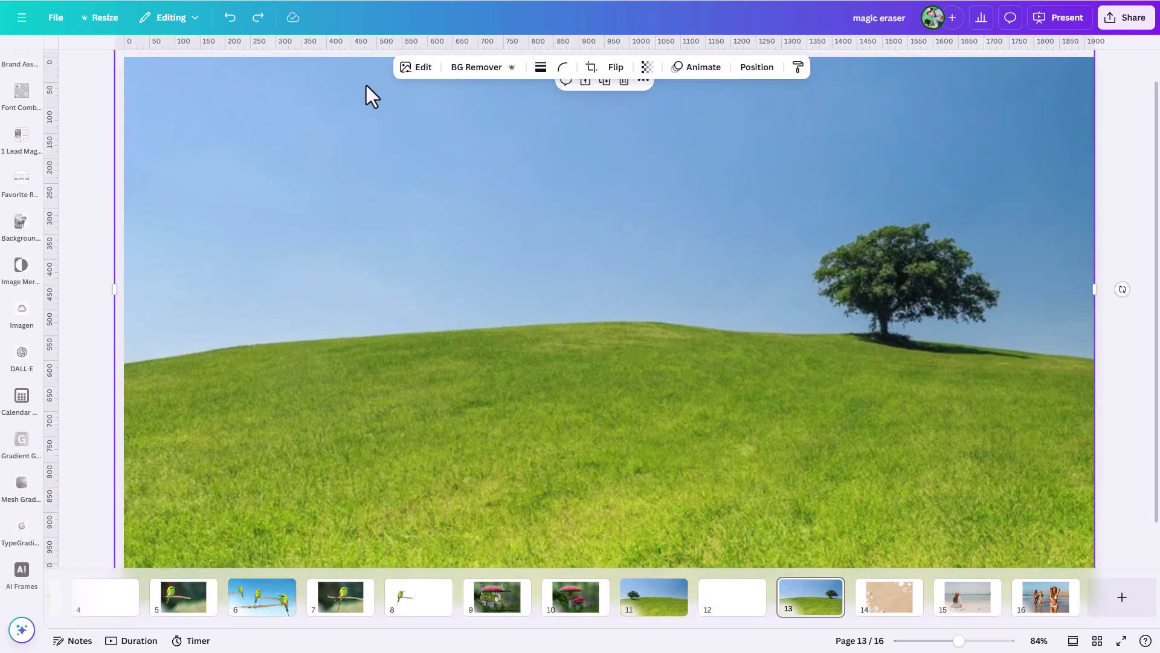
pyautogui.click(419, 67)
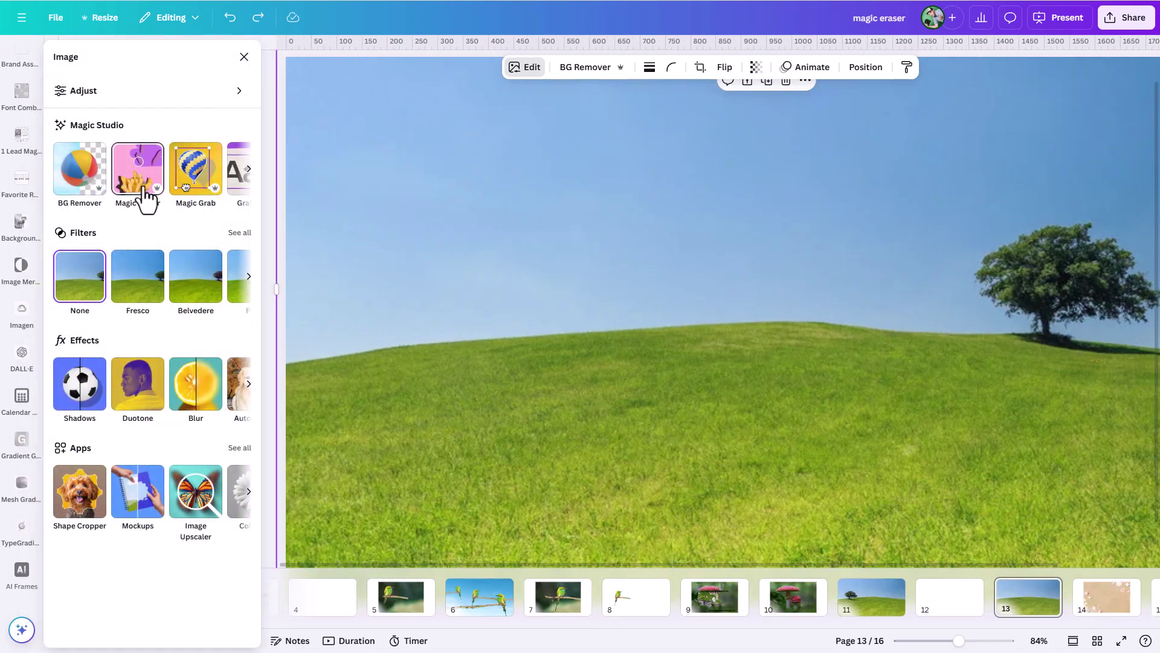
pyautogui.click(137, 176)
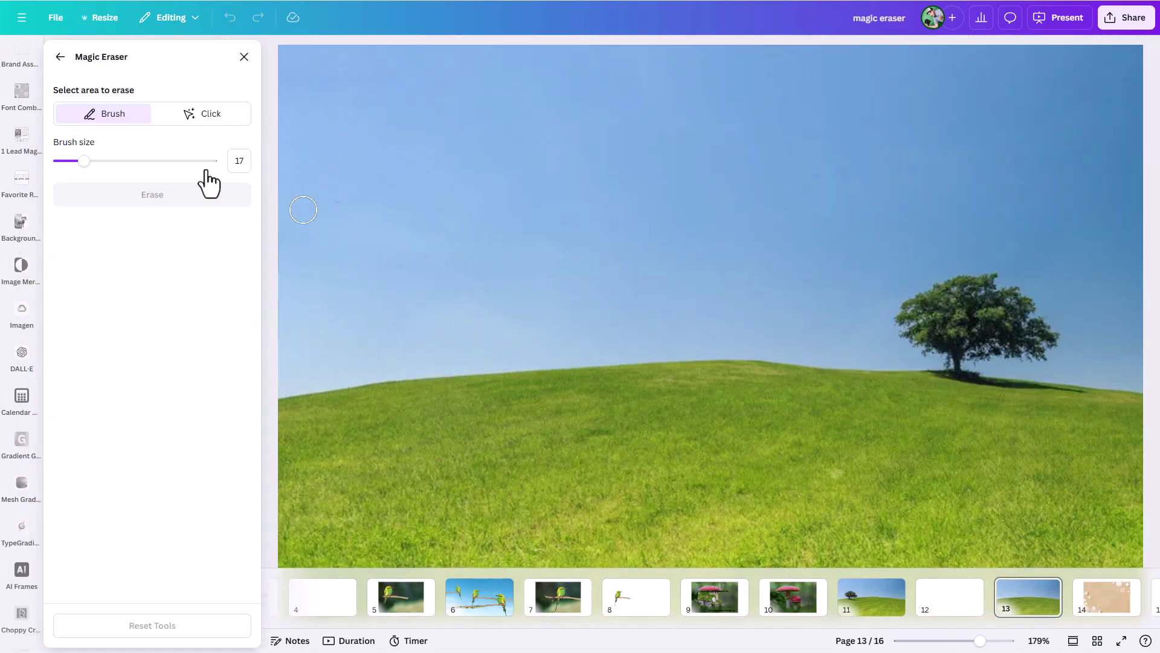
pyautogui.moveTo(1087, 386)
pyautogui.mouseDown()
pyautogui.moveTo(935, 370)
pyautogui.moveTo(973, 356)
pyautogui.moveTo(967, 362)
pyautogui.mouseUp()
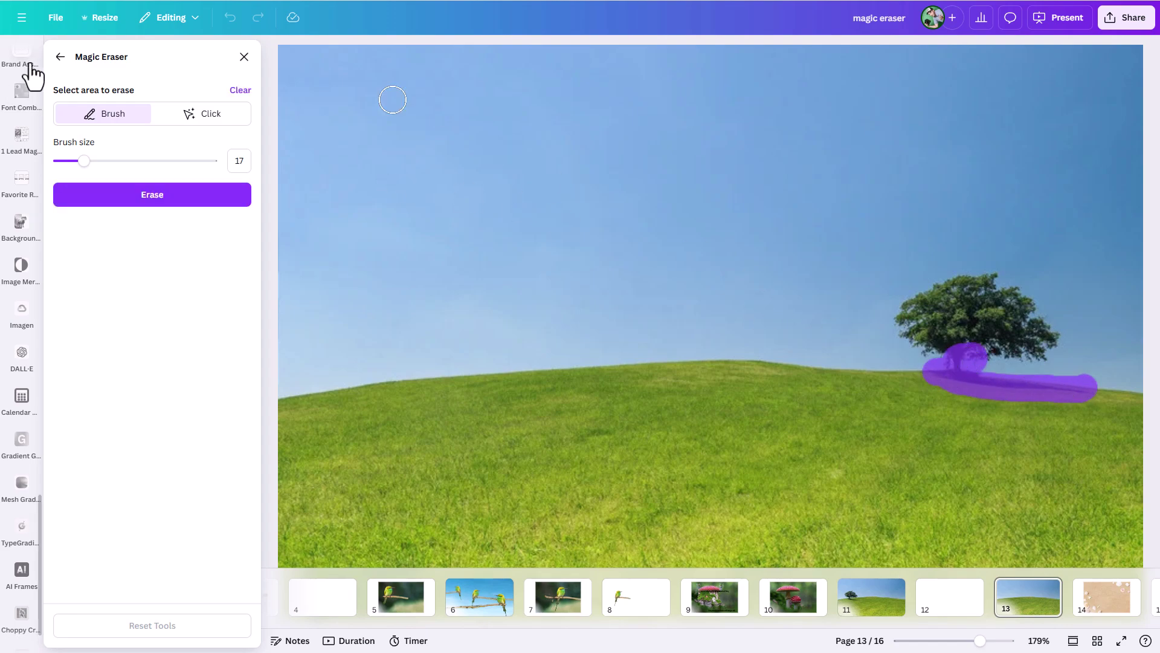
pyautogui.click(61, 58)
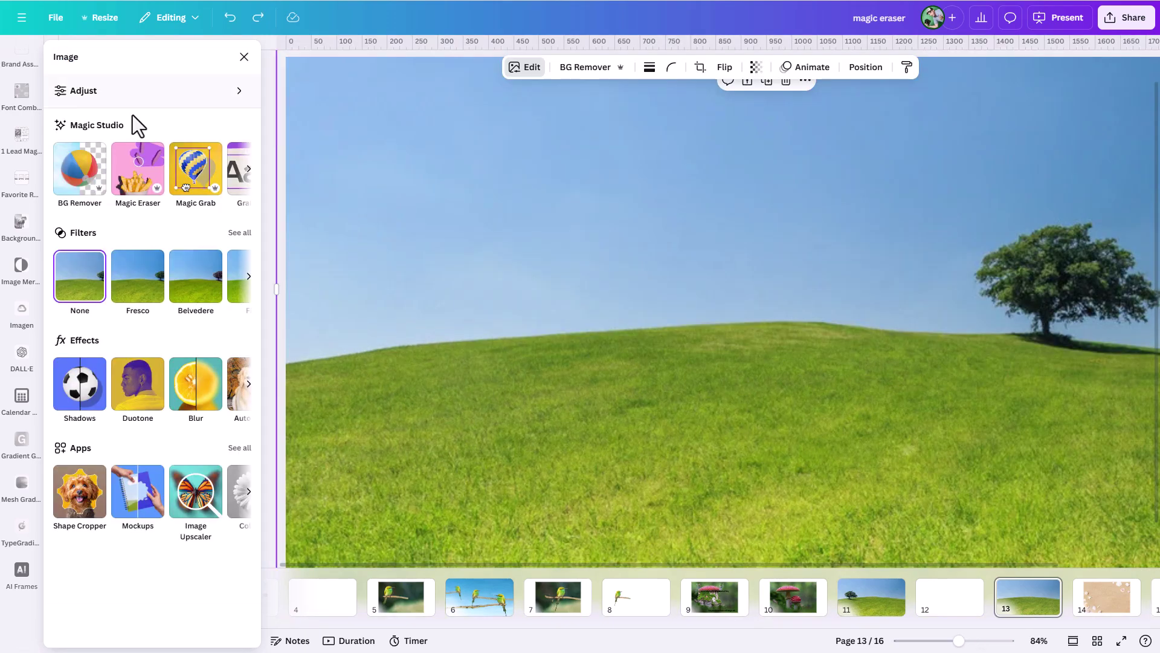
# - Separate the tree and its shadow from the hill photo by brushing over them with Magic Grab, and delete the grabbed piece
pyautogui.click(194, 175)
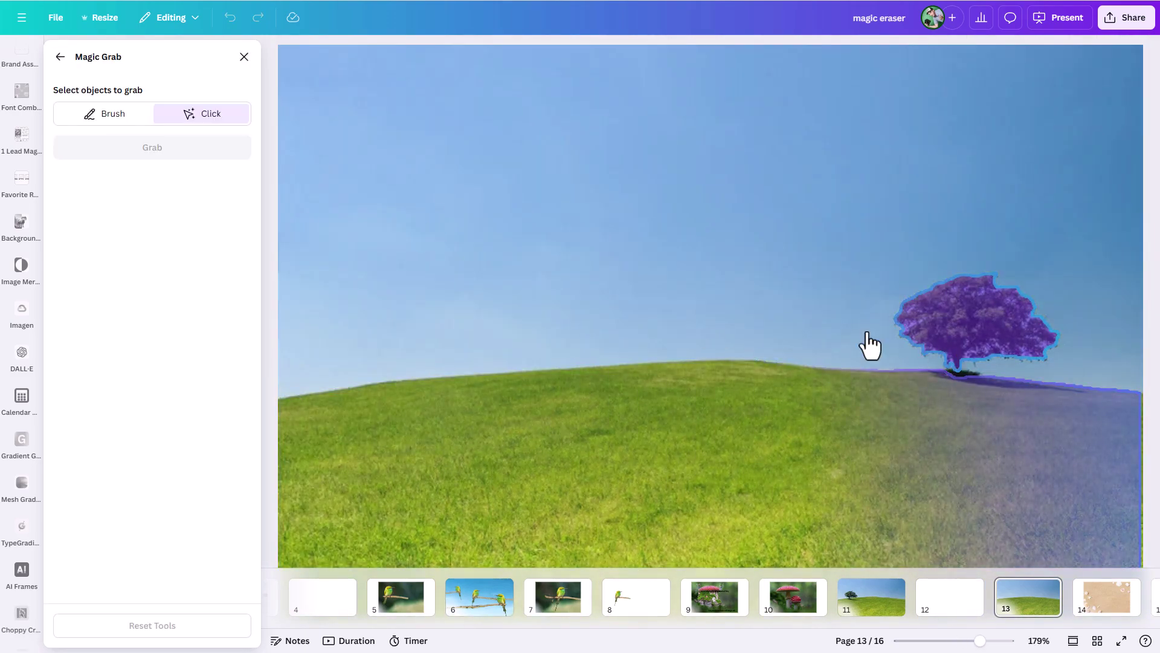
pyautogui.click(90, 114)
pyautogui.moveTo(1067, 372)
pyautogui.mouseDown()
pyautogui.moveTo(943, 367)
pyautogui.moveTo(1034, 353)
pyautogui.moveTo(1031, 332)
pyautogui.moveTo(973, 277)
pyautogui.moveTo(919, 309)
pyautogui.moveTo(963, 319)
pyautogui.moveTo(936, 332)
pyautogui.moveTo(947, 353)
pyautogui.moveTo(939, 360)
pyautogui.moveTo(921, 336)
pyautogui.mouseUp()
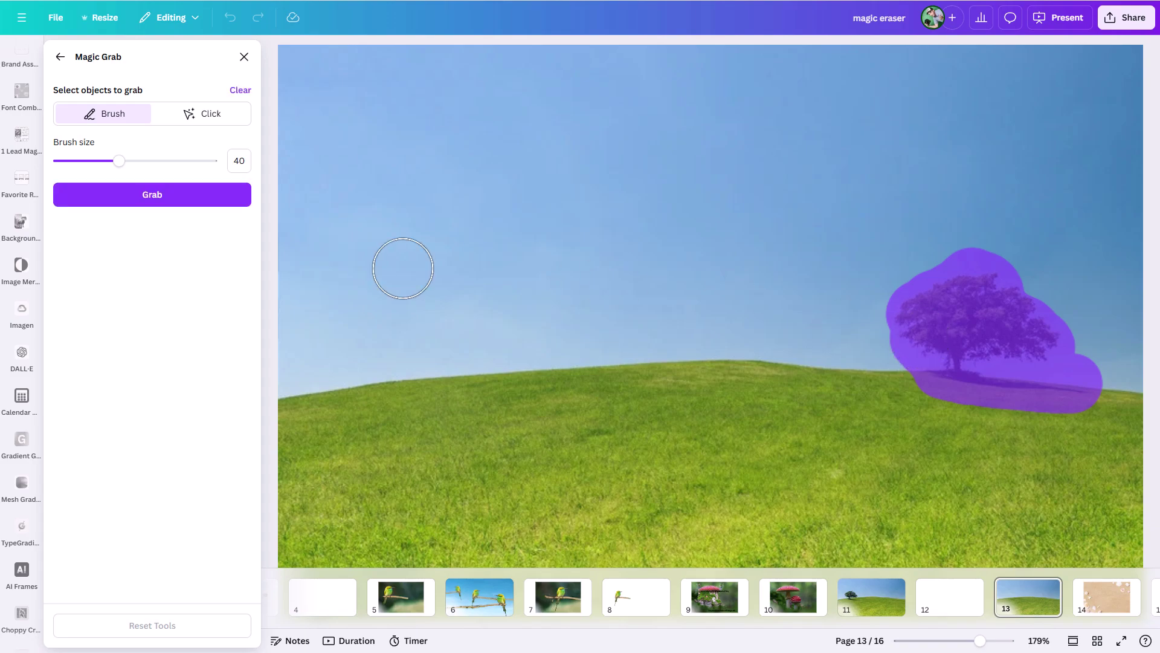
pyautogui.click(152, 198)
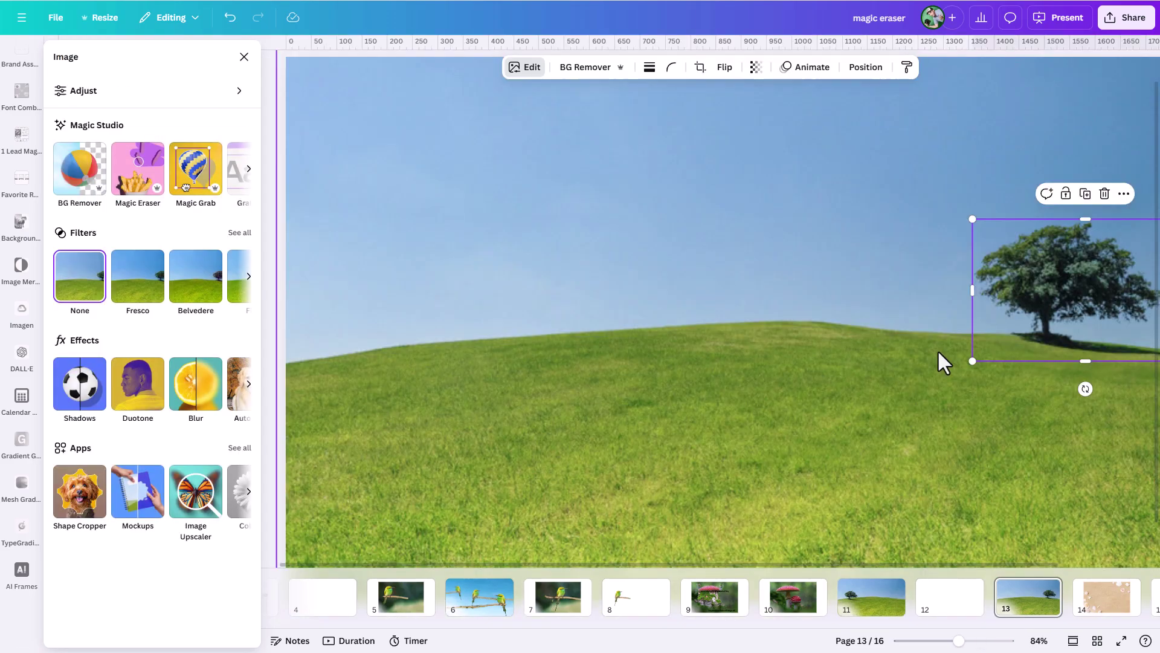
pyautogui.moveTo(1024, 290); pyautogui.dragTo(550, 338)
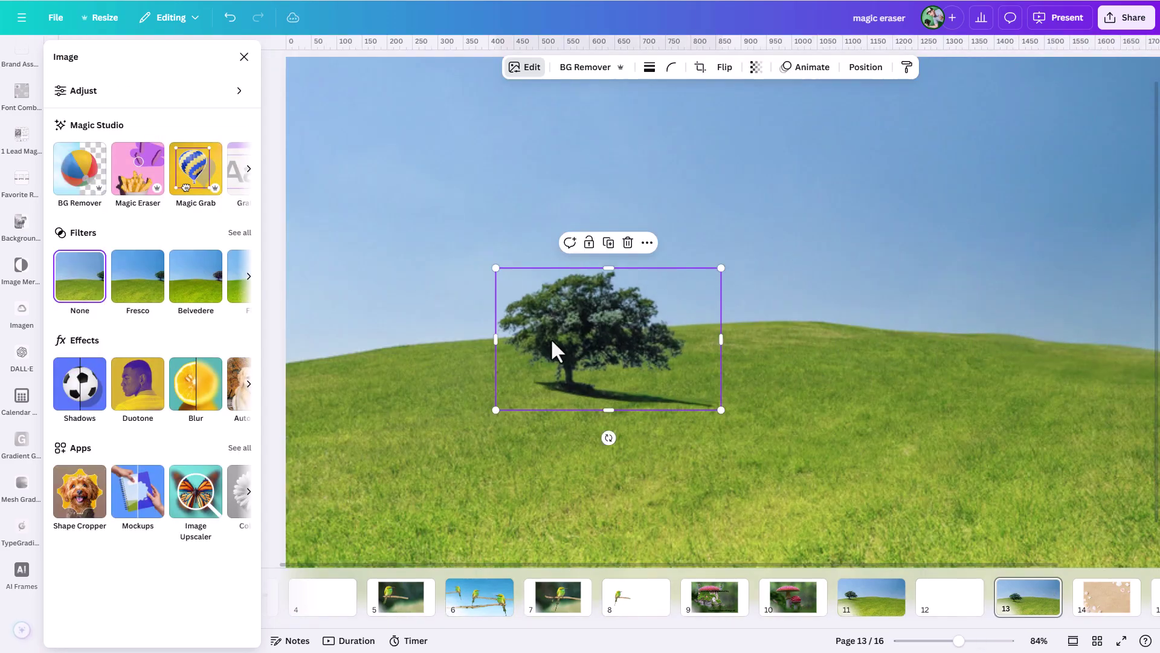
pyautogui.press('Delete')
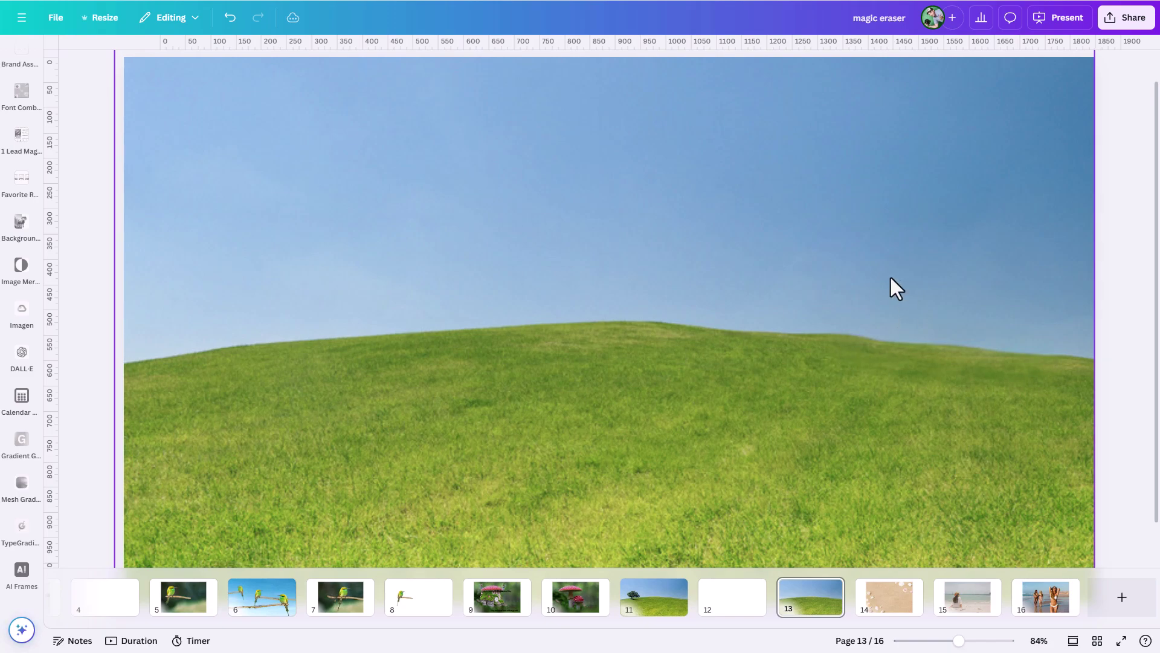
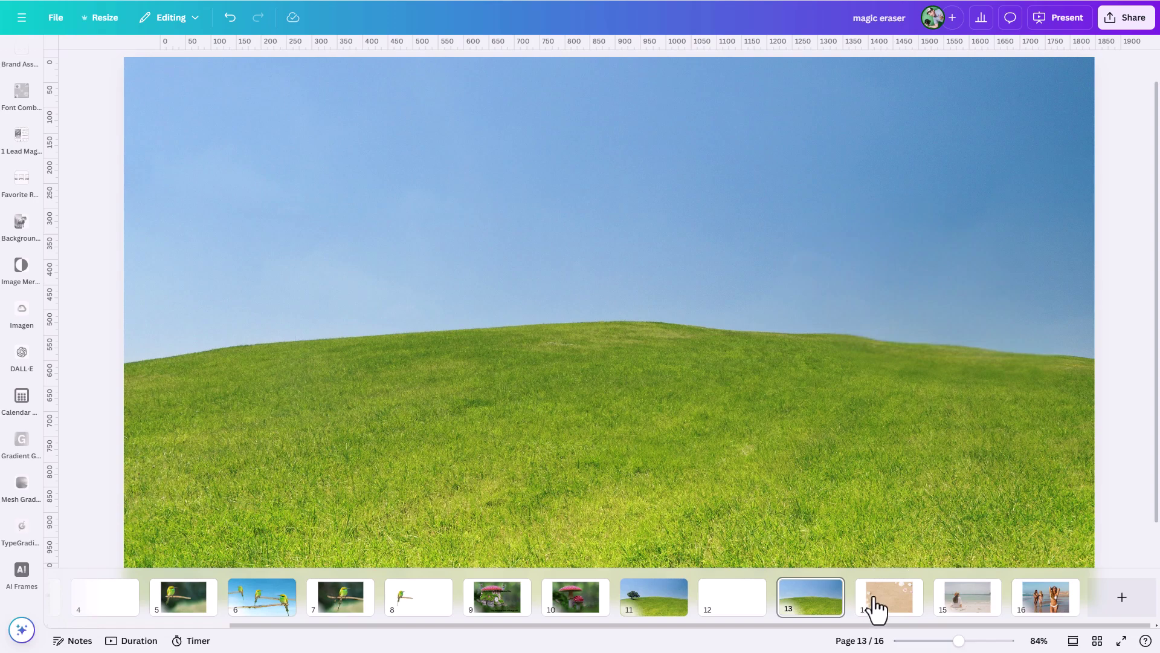
# - Select the seashell photo on page 14 and open its image editing options
pyautogui.click(876, 603)
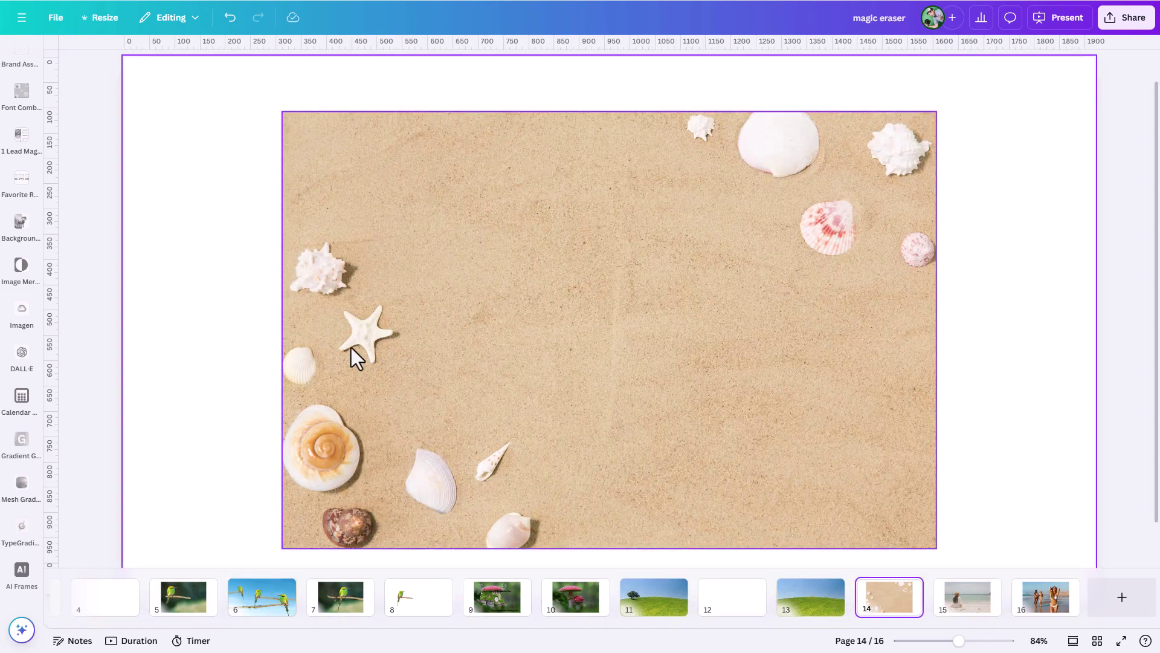
pyautogui.click(432, 309)
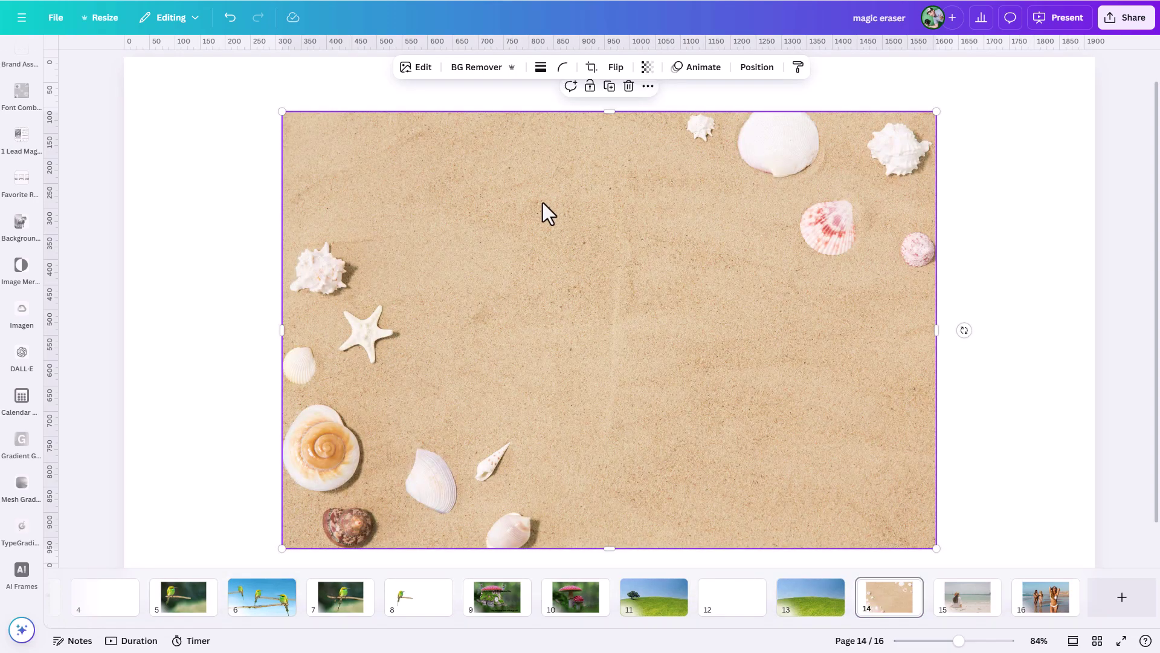
pyautogui.click(425, 68)
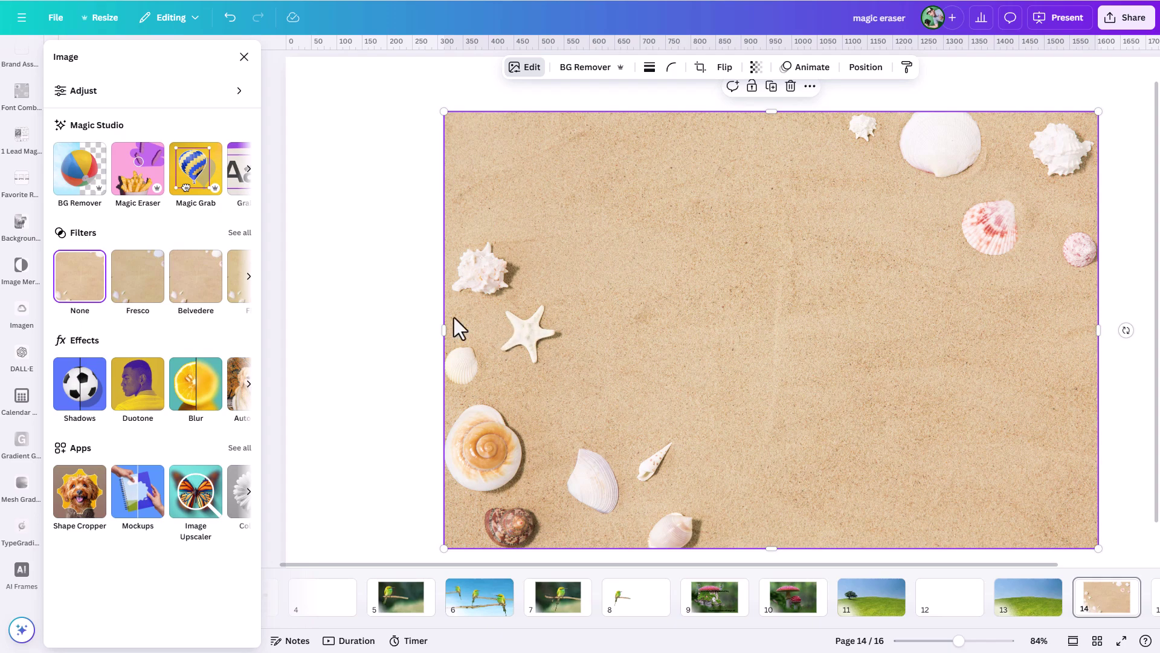
# - Try erasing the starfish with the Magic Eraser brush at size 17, undo the erase, and leave Magic Eraser
pyautogui.click(137, 178)
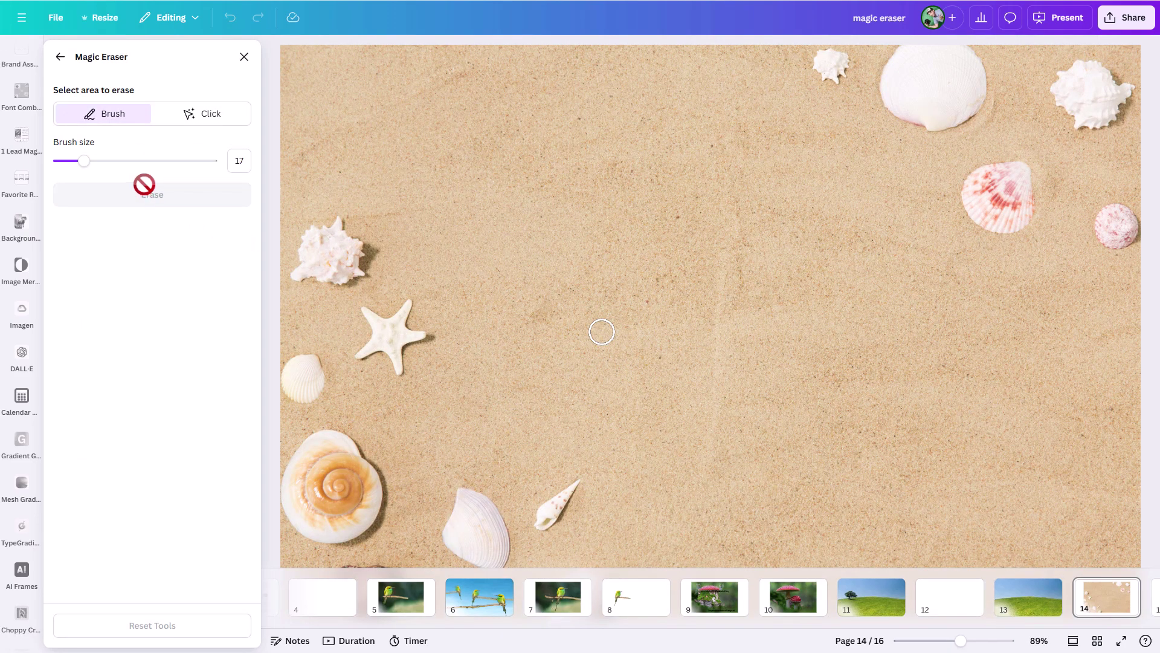
pyautogui.click(195, 115)
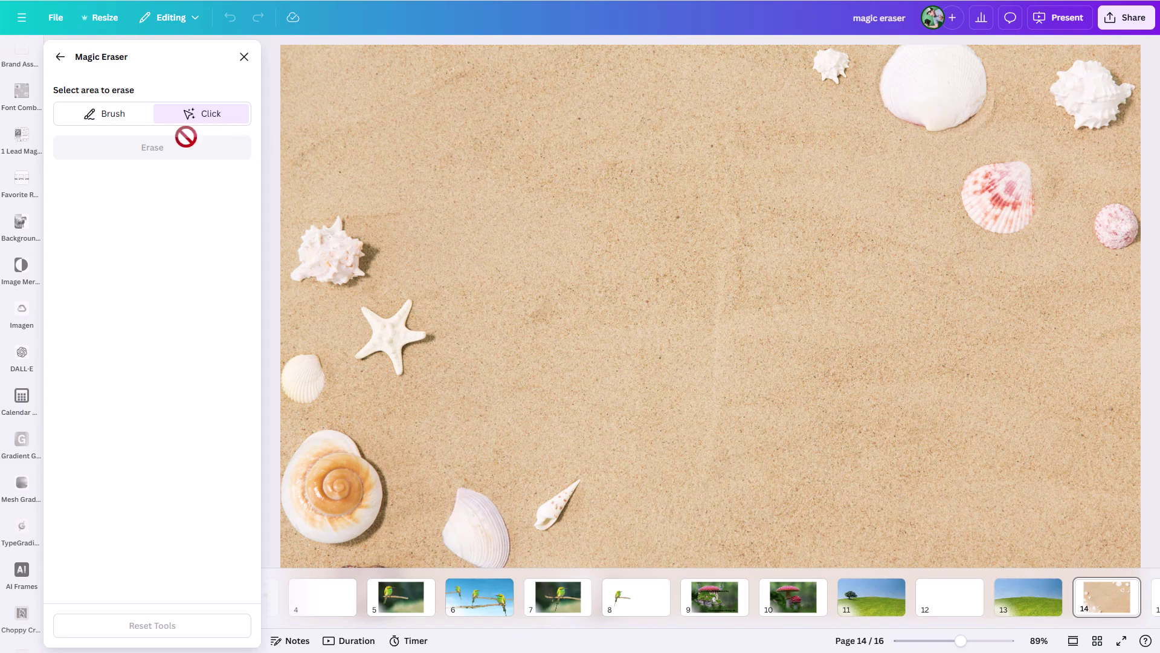
pyautogui.click(107, 121)
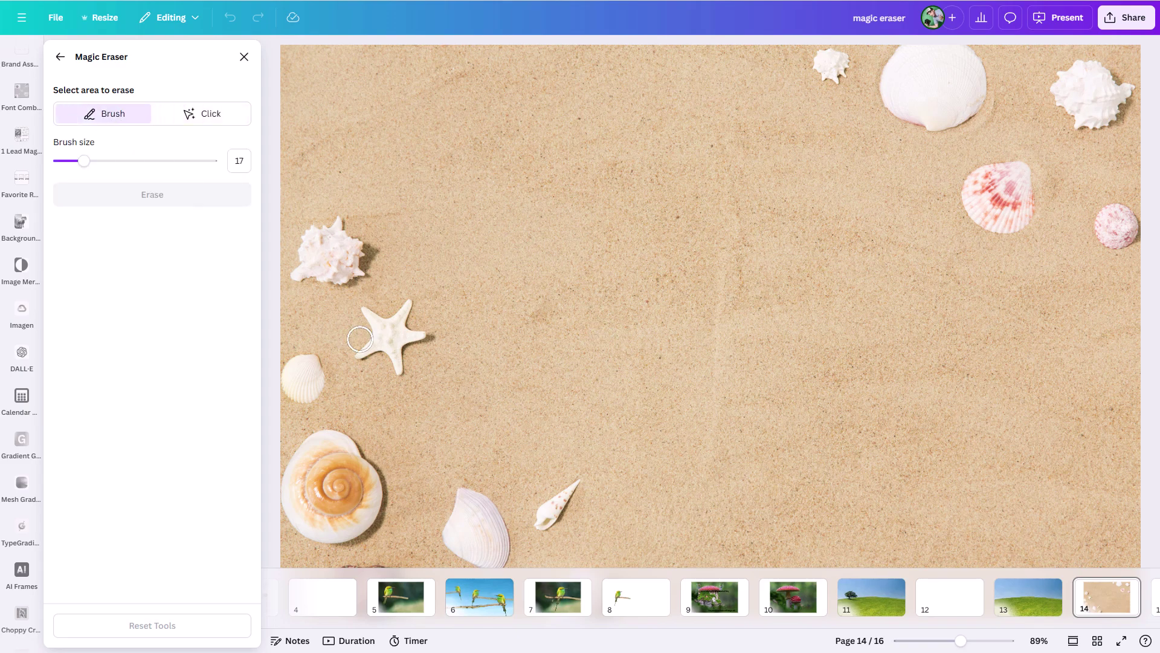
pyautogui.moveTo(359, 352)
pyautogui.mouseDown()
pyautogui.moveTo(397, 369)
pyautogui.moveTo(402, 345)
pyautogui.moveTo(426, 335)
pyautogui.moveTo(397, 326)
pyautogui.moveTo(411, 305)
pyautogui.moveTo(388, 318)
pyautogui.moveTo(355, 327)
pyautogui.mouseUp()
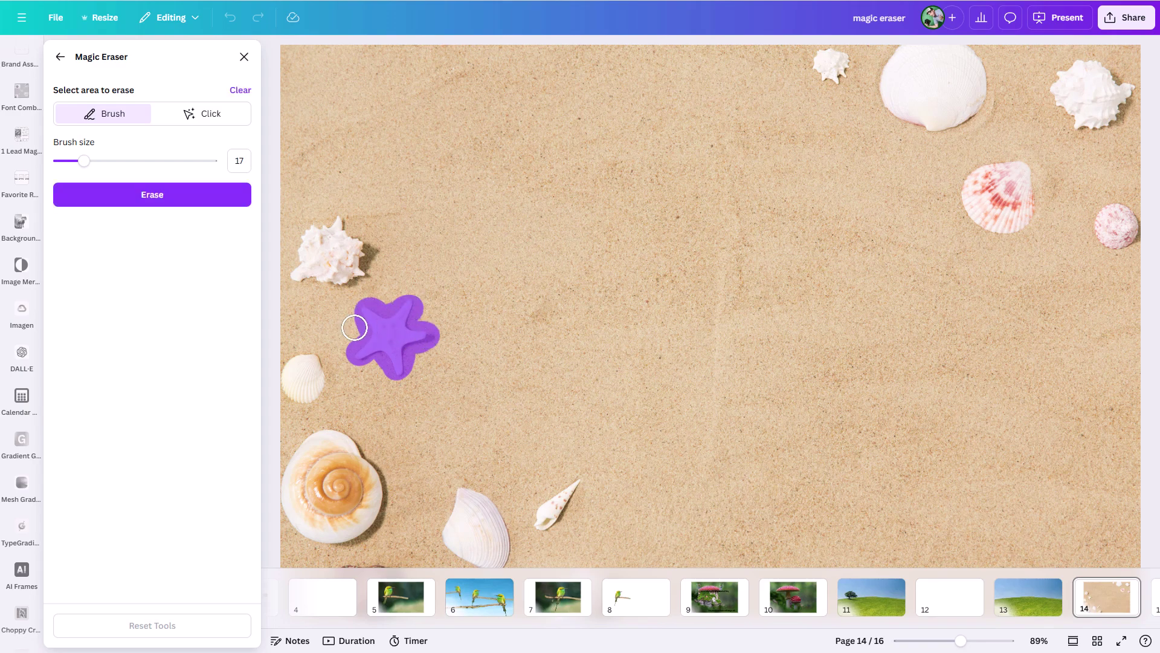
pyautogui.click(172, 198)
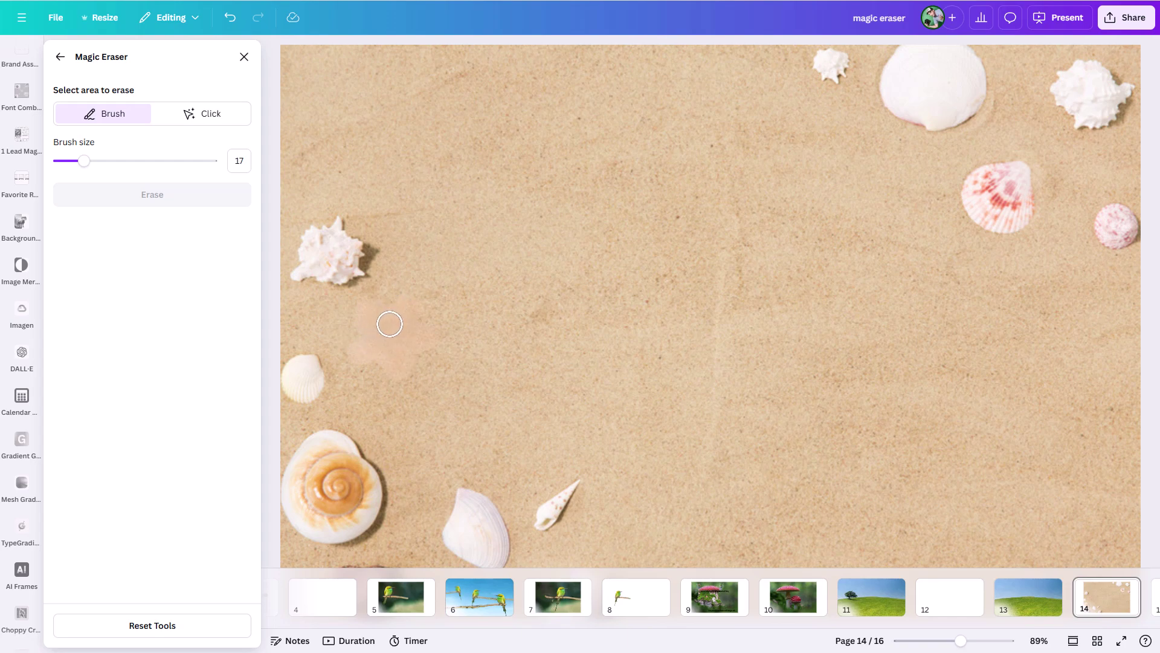
pyautogui.hotkey('ctrl', 'z')
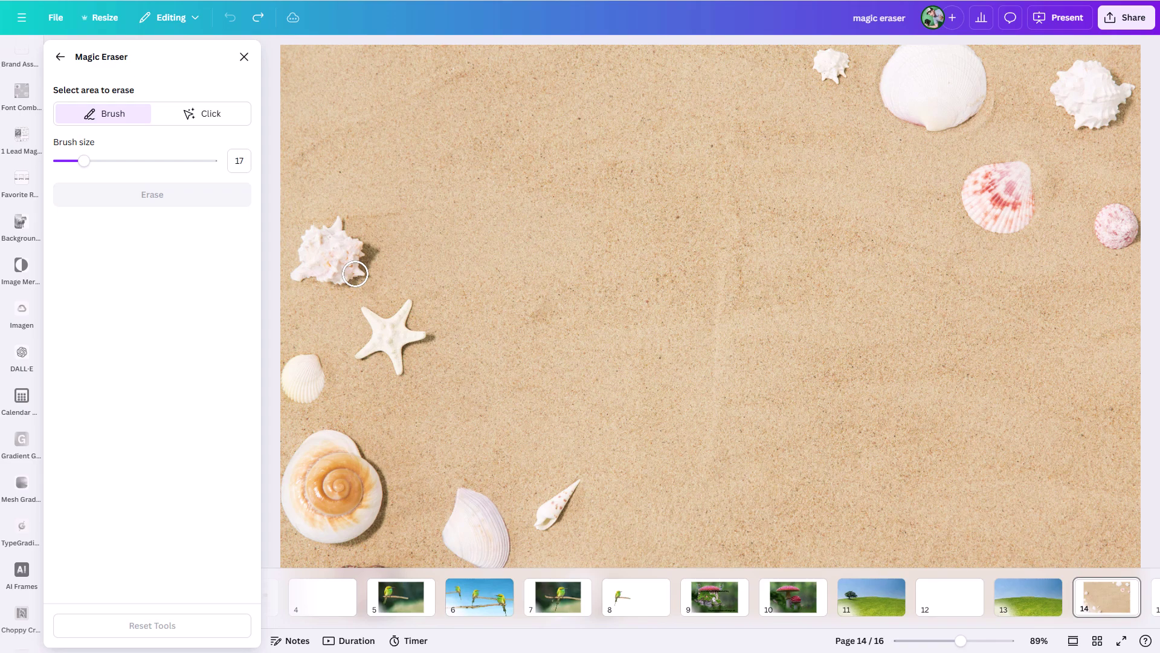
pyautogui.click(60, 57)
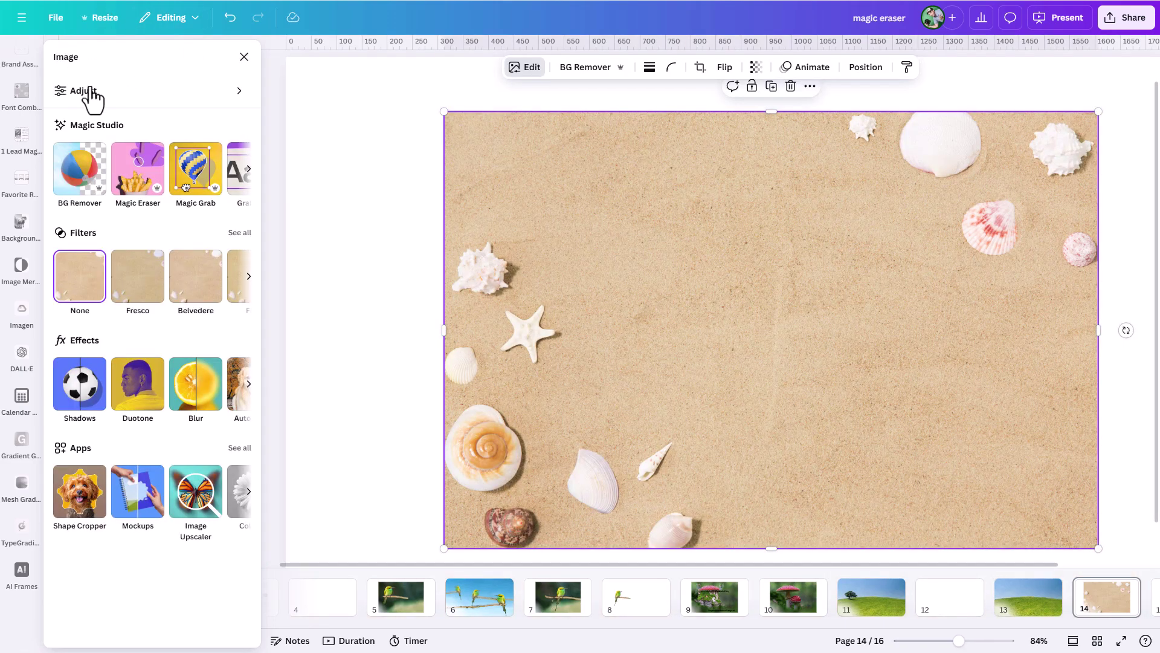
# - Separate the starfish from the sand by brushing over it with a smaller Magic Grab brush, and move it toward the photo's middle
pyautogui.click(188, 184)
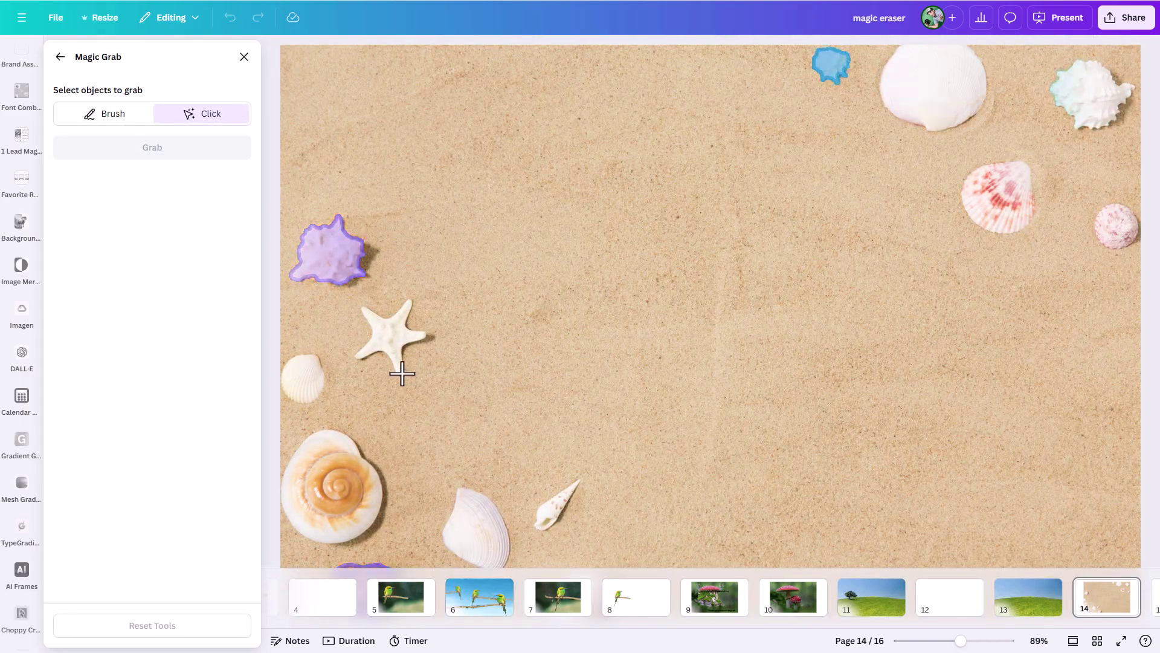
pyautogui.click(103, 115)
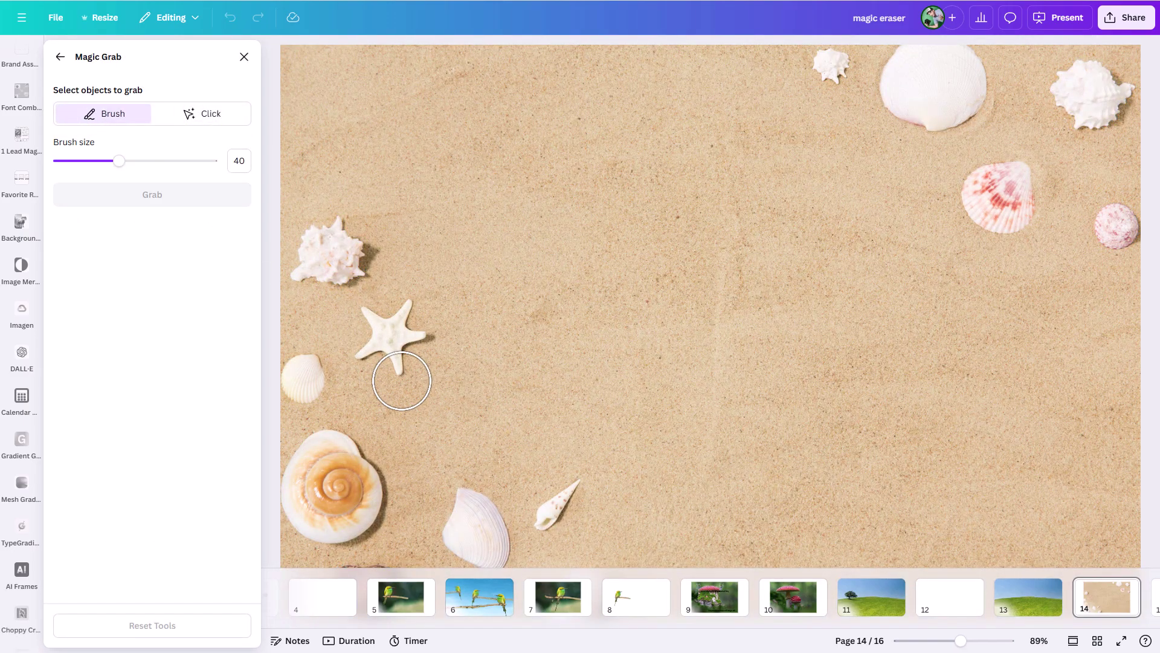
pyautogui.moveTo(119, 161); pyautogui.dragTo(88, 160)
pyautogui.moveTo(398, 378)
pyautogui.mouseDown()
pyautogui.moveTo(400, 345)
pyautogui.moveTo(424, 336)
pyautogui.moveTo(401, 324)
pyautogui.moveTo(408, 303)
pyautogui.moveTo(386, 323)
pyautogui.moveTo(369, 315)
pyautogui.moveTo(376, 342)
pyautogui.moveTo(359, 360)
pyautogui.moveTo(380, 350)
pyautogui.mouseUp()
pyautogui.click(156, 196)
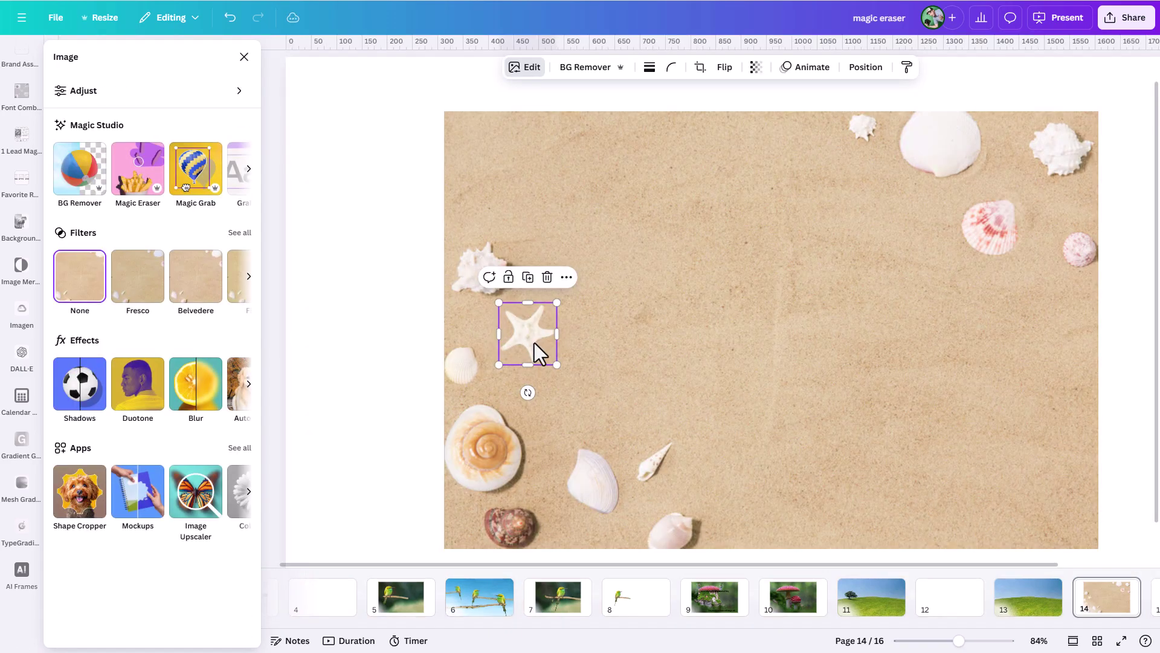
pyautogui.moveTo(534, 343); pyautogui.dragTo(696, 346)
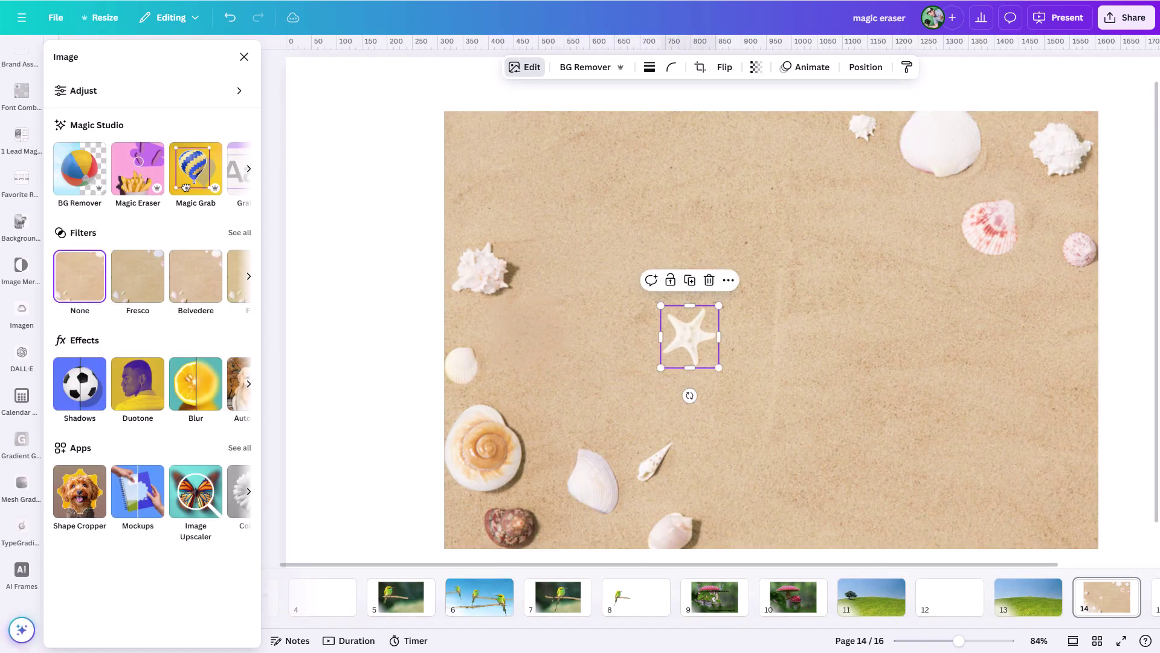
# - Examine the grabbed starfish and the sand filled in at its former spot at several magnifications
pyautogui.click(982, 640)
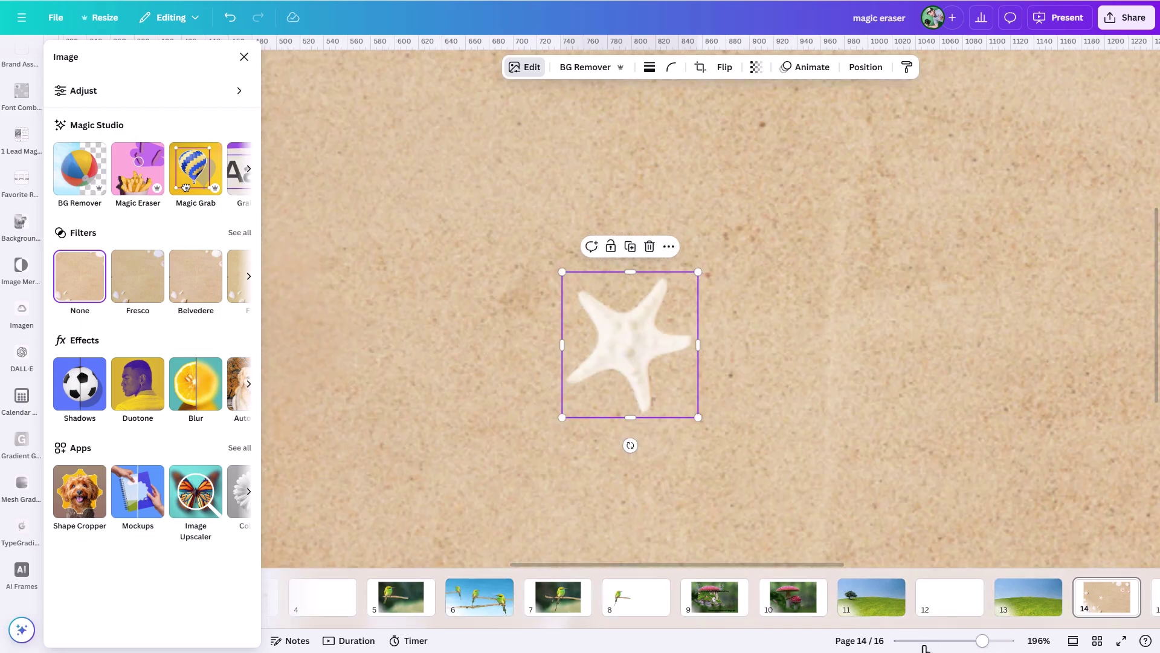
pyautogui.click(946, 647)
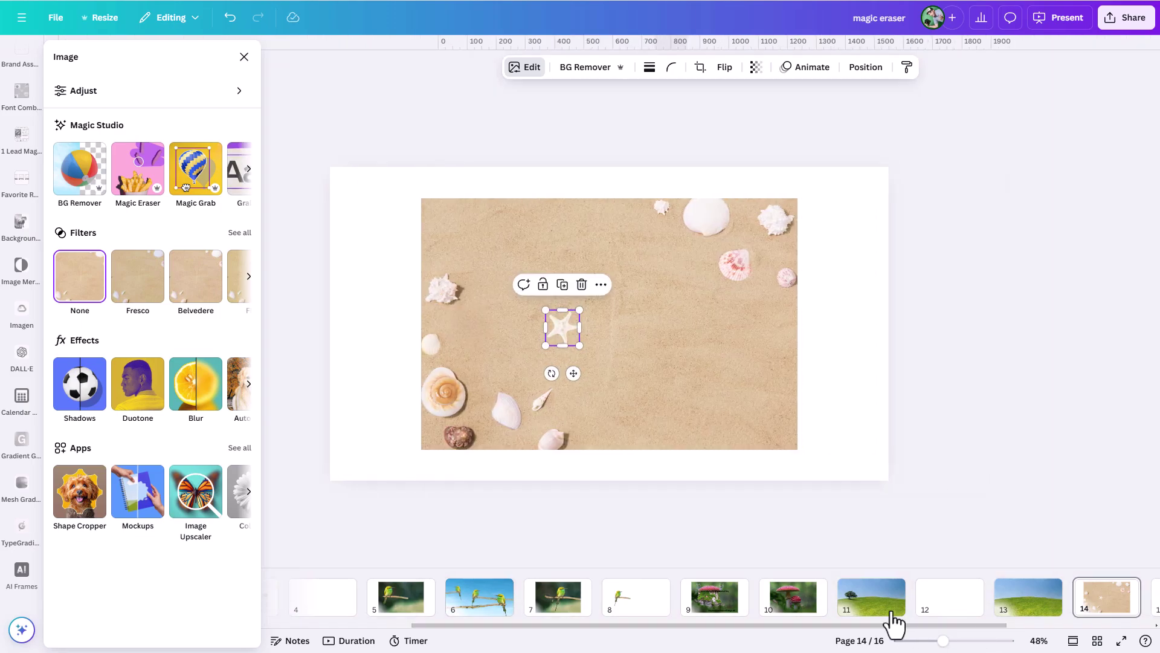
pyautogui.click(959, 642)
pyautogui.moveTo(958, 642); pyautogui.dragTo(975, 641)
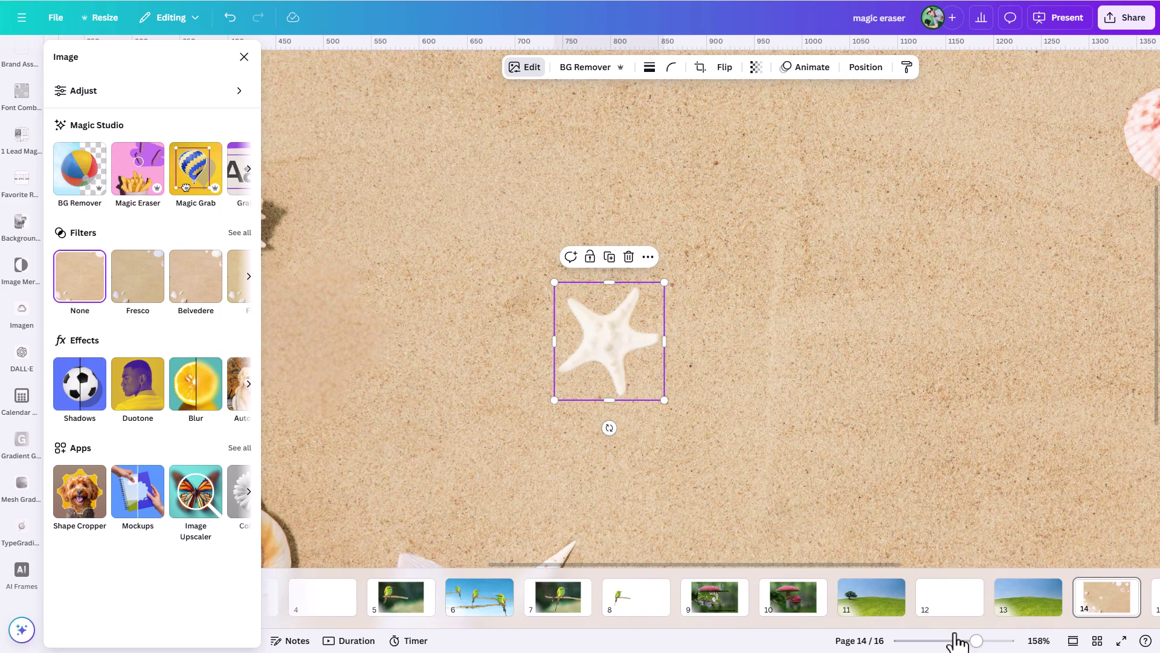
pyautogui.moveTo(975, 641); pyautogui.dragTo(967, 642)
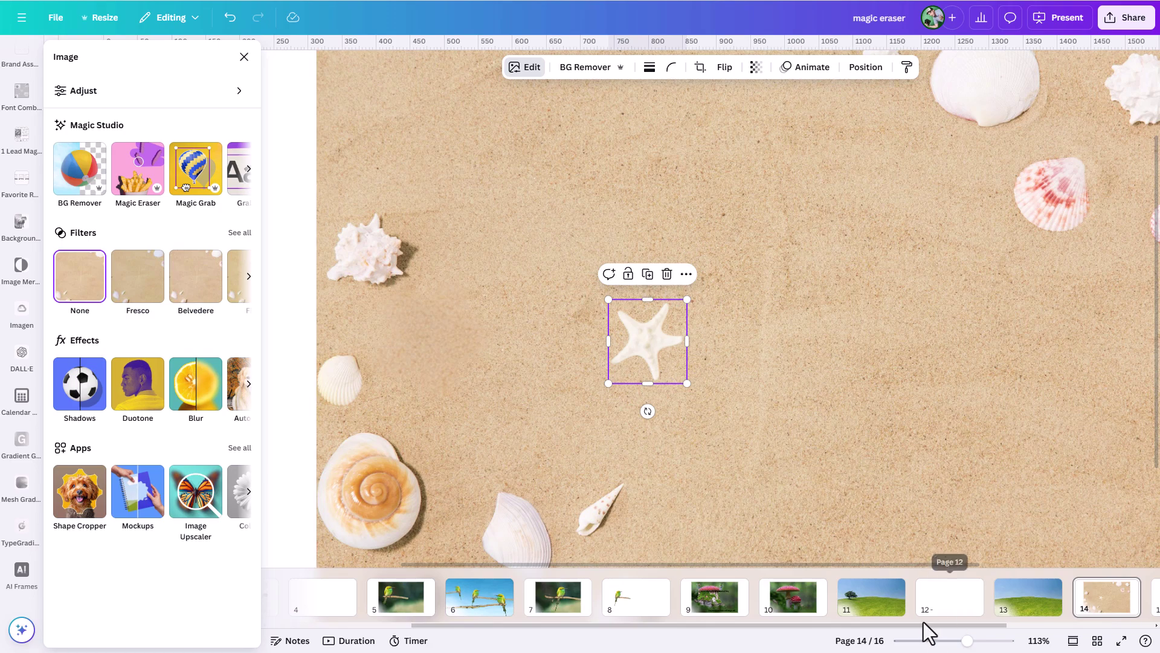
# - Select the beach photo of the seated woman on page 15 and open its image editing options
pyautogui.moveTo(945, 625); pyautogui.dragTo(1028, 625)
pyautogui.click(1046, 613)
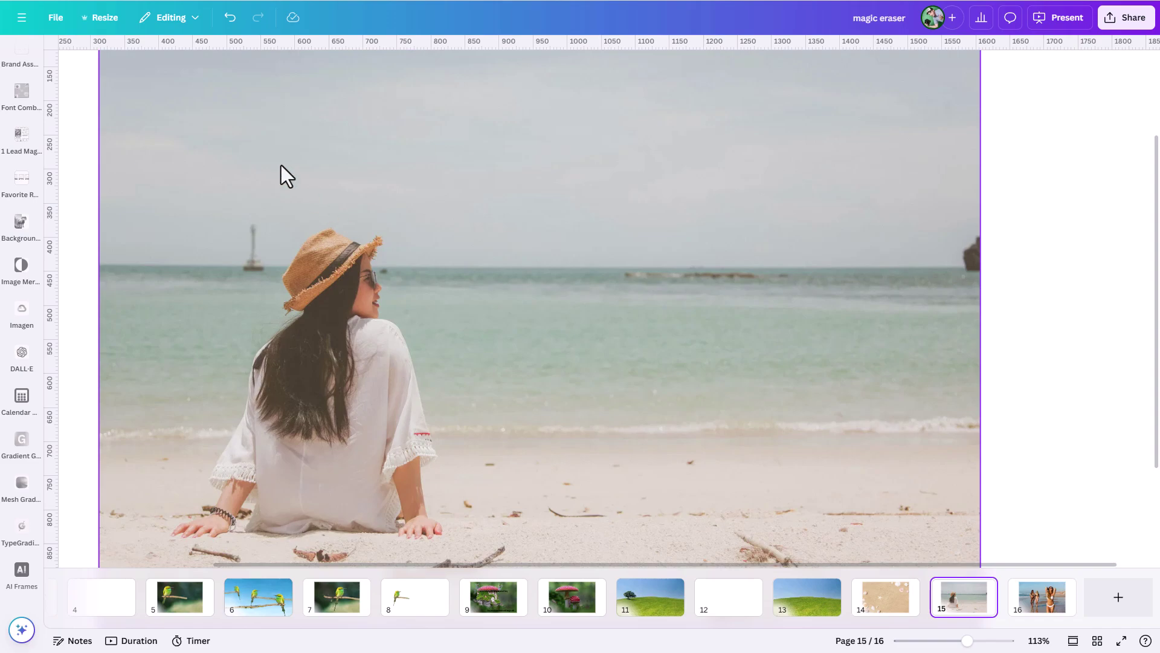
pyautogui.click(302, 215)
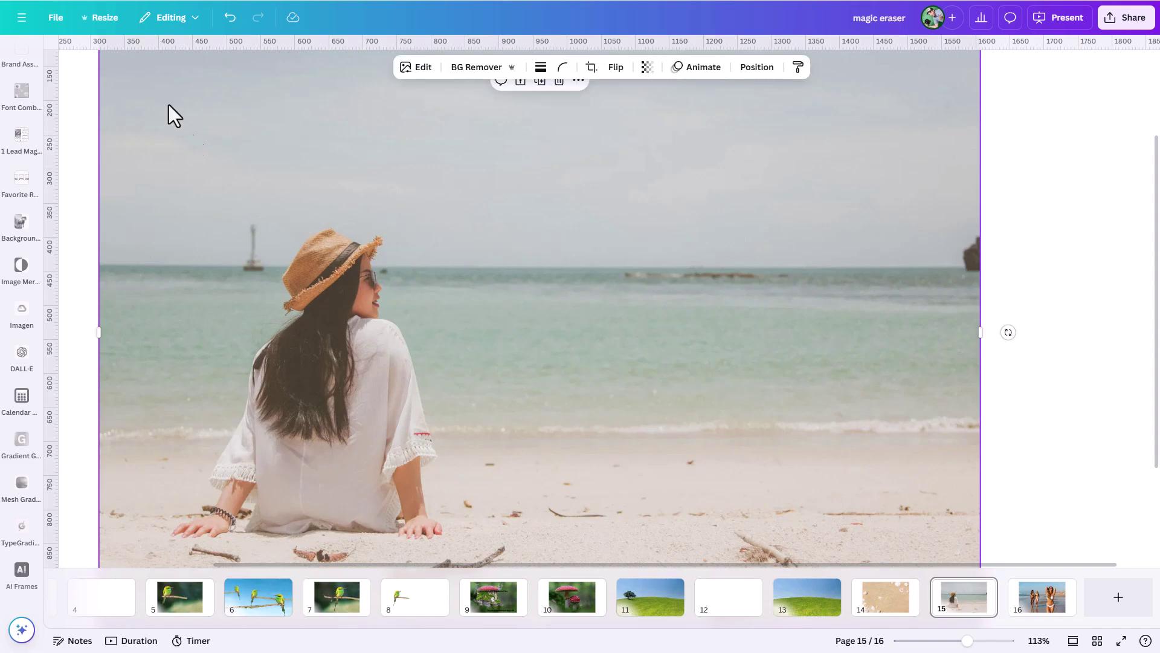
pyautogui.click(423, 68)
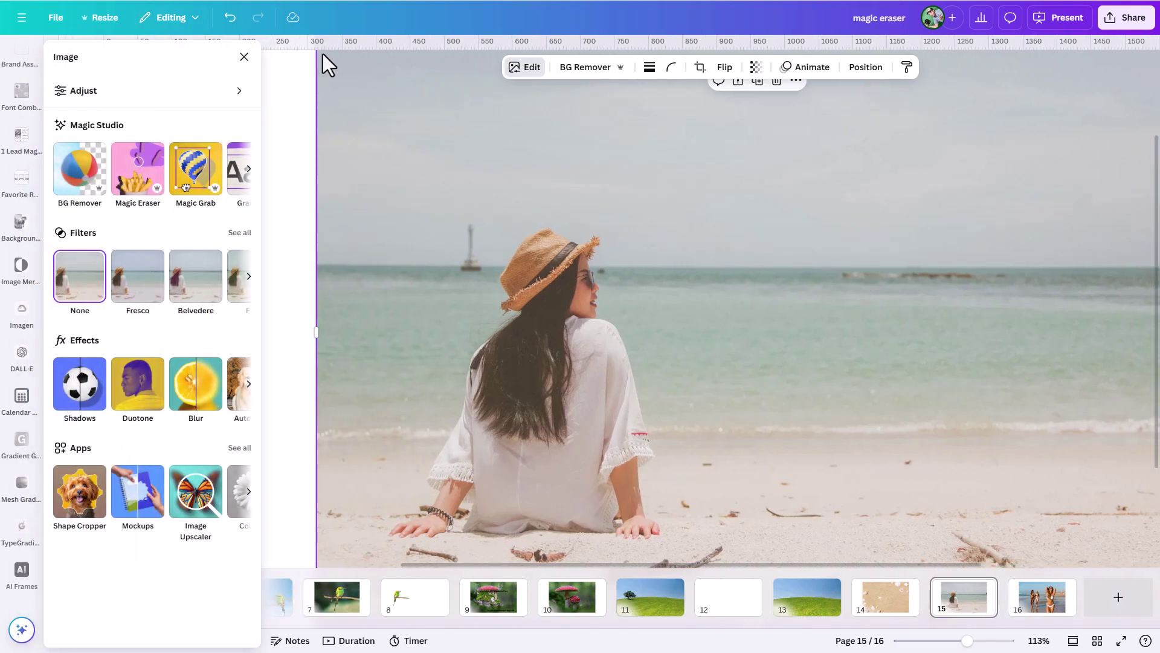
# - Erase the seated woman from the beach photo by picking her as a whole object in Magic Eraser
pyautogui.click(144, 193)
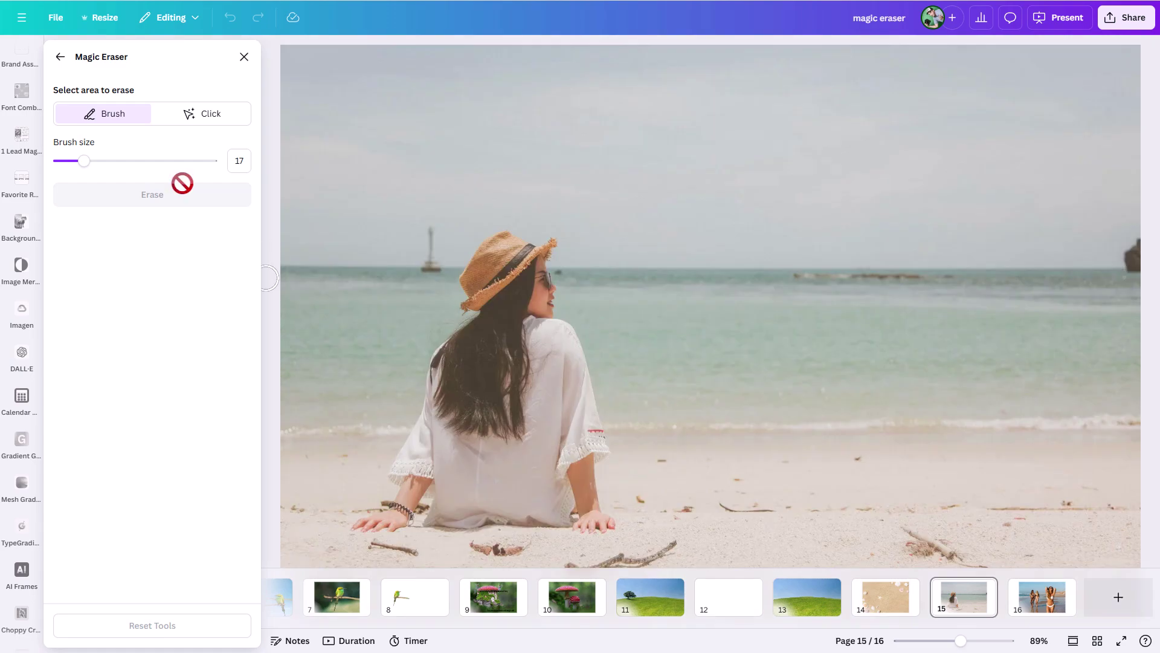
pyautogui.click(193, 116)
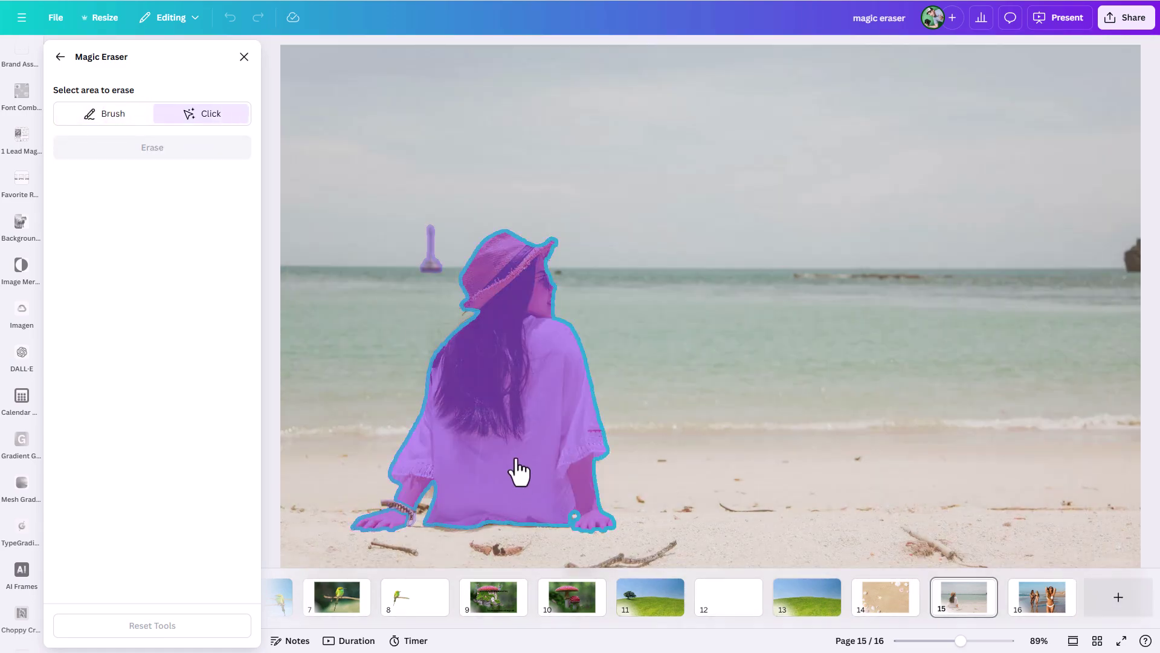
pyautogui.click(513, 468)
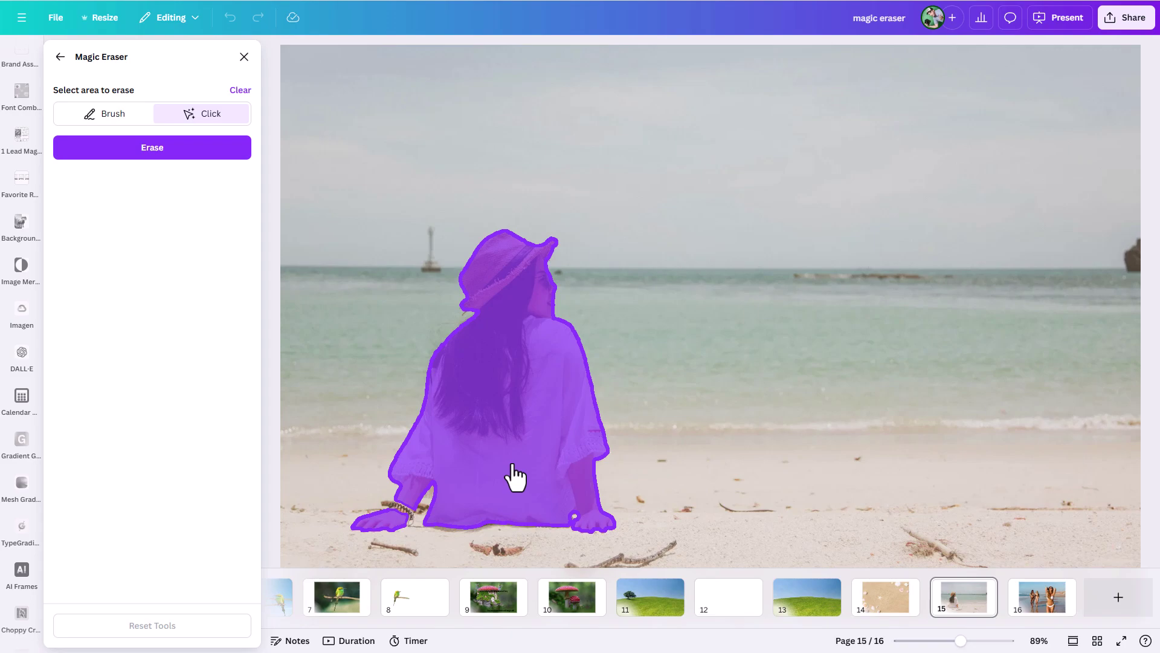
pyautogui.click(161, 154)
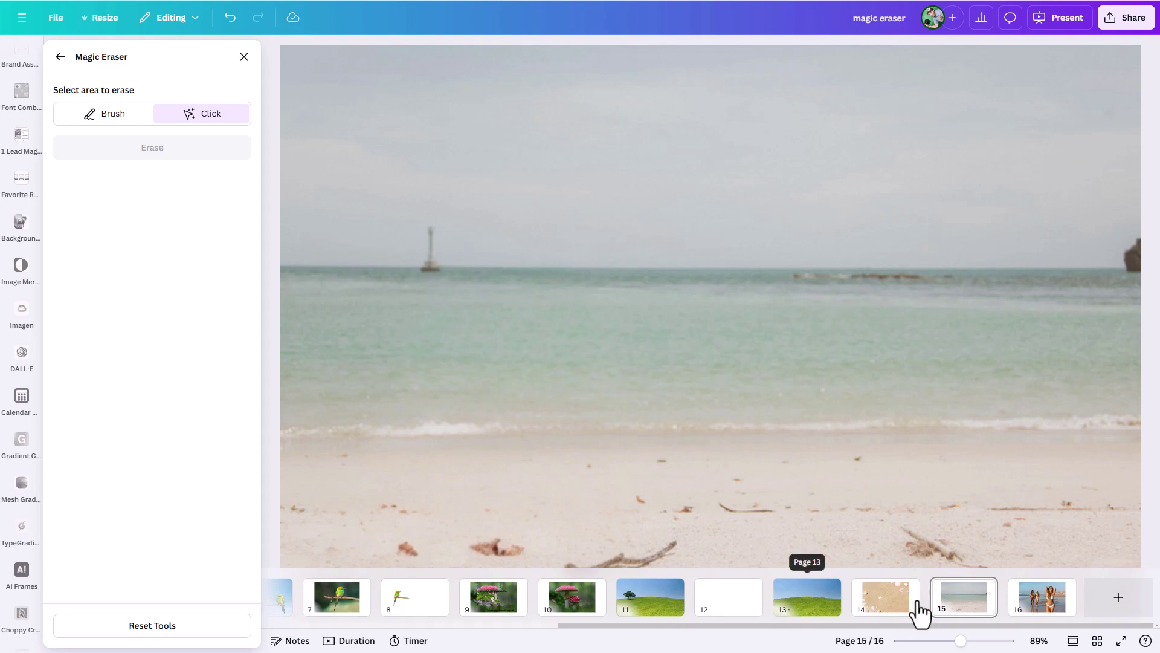
# - Select the photo of the three women on page 16 and open it in Magic Eraser
pyautogui.click(1027, 605)
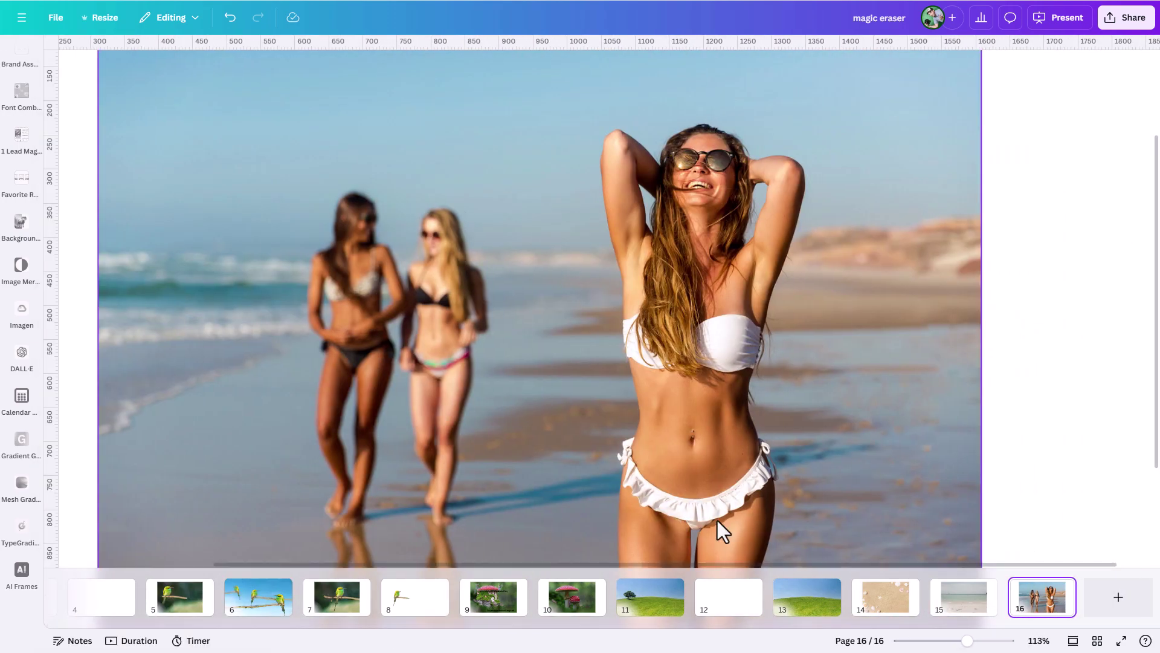
pyautogui.scroll(-1, 864, 523)
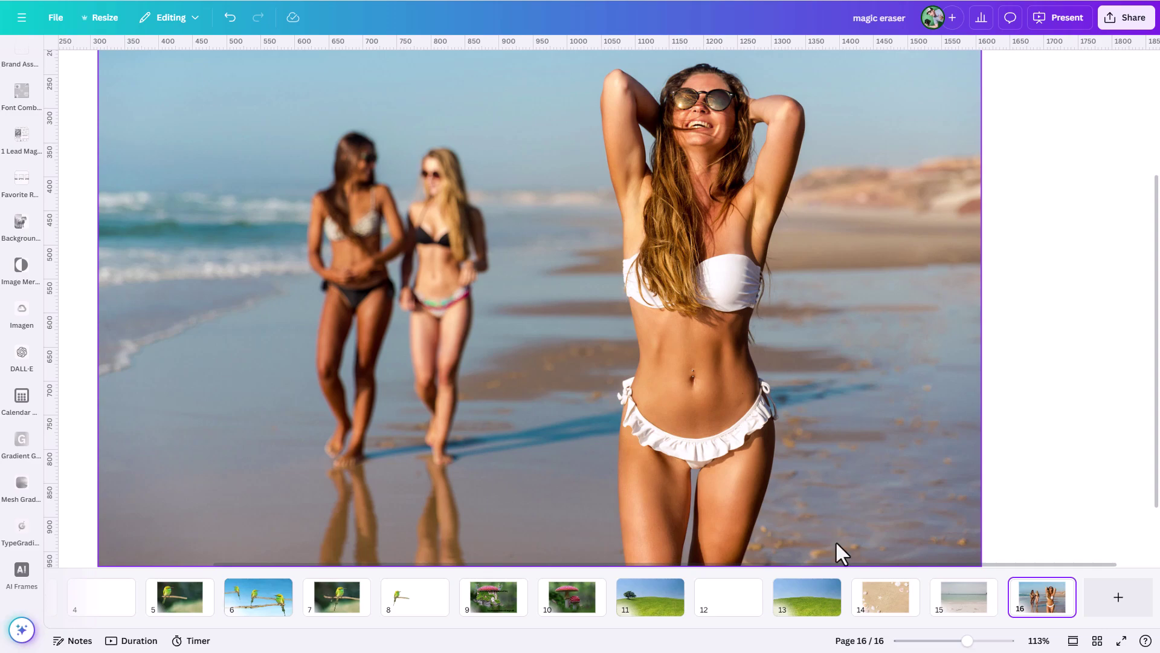
pyautogui.moveTo(962, 642); pyautogui.dragTo(963, 641)
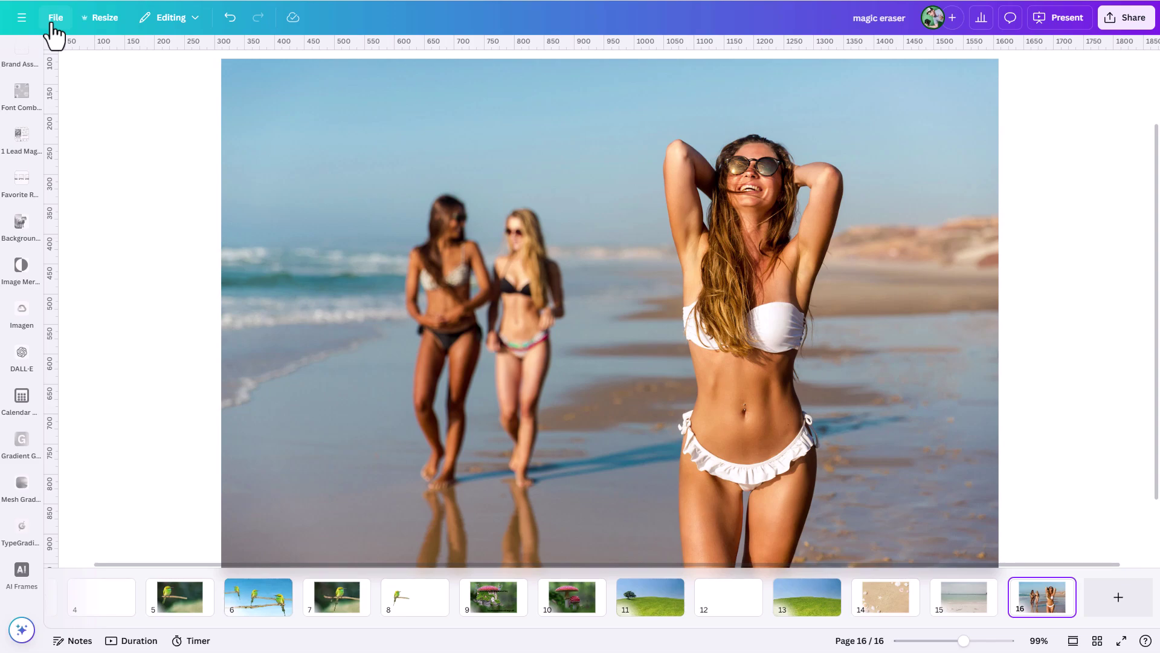
pyautogui.click(389, 225)
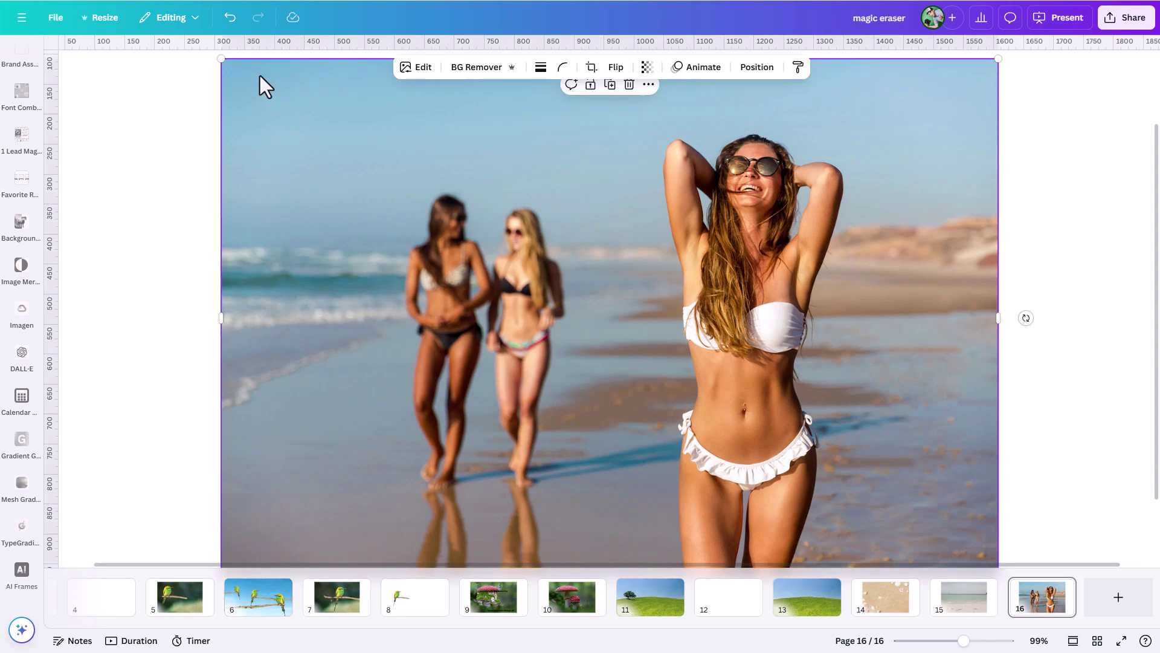
pyautogui.click(423, 70)
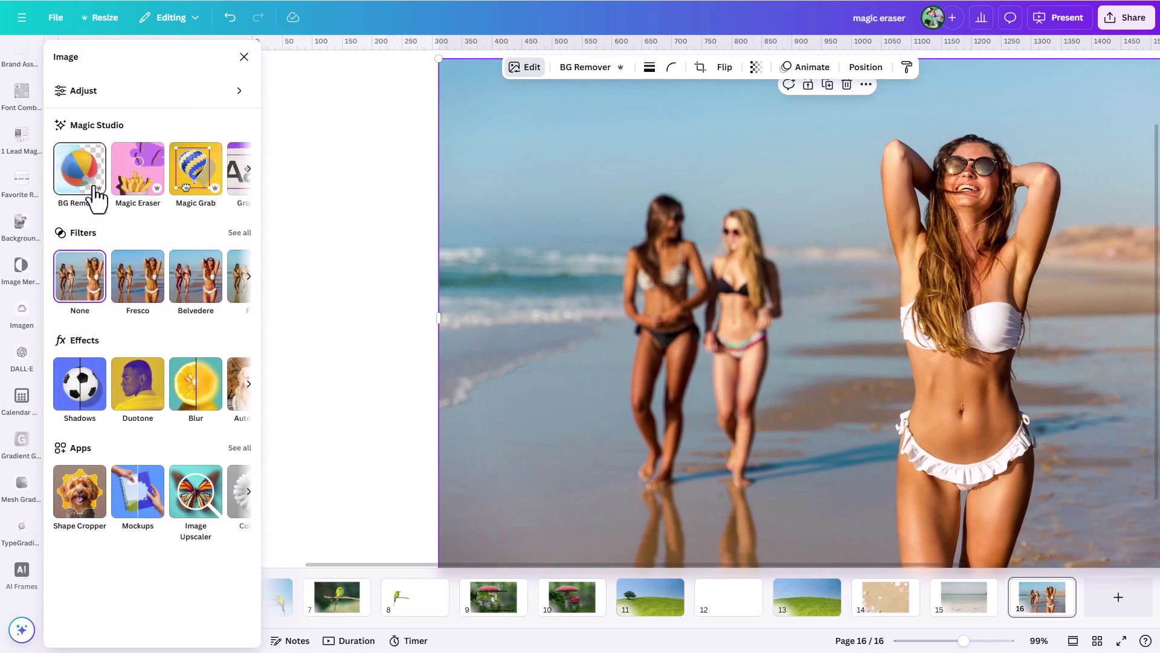
pyautogui.click(136, 194)
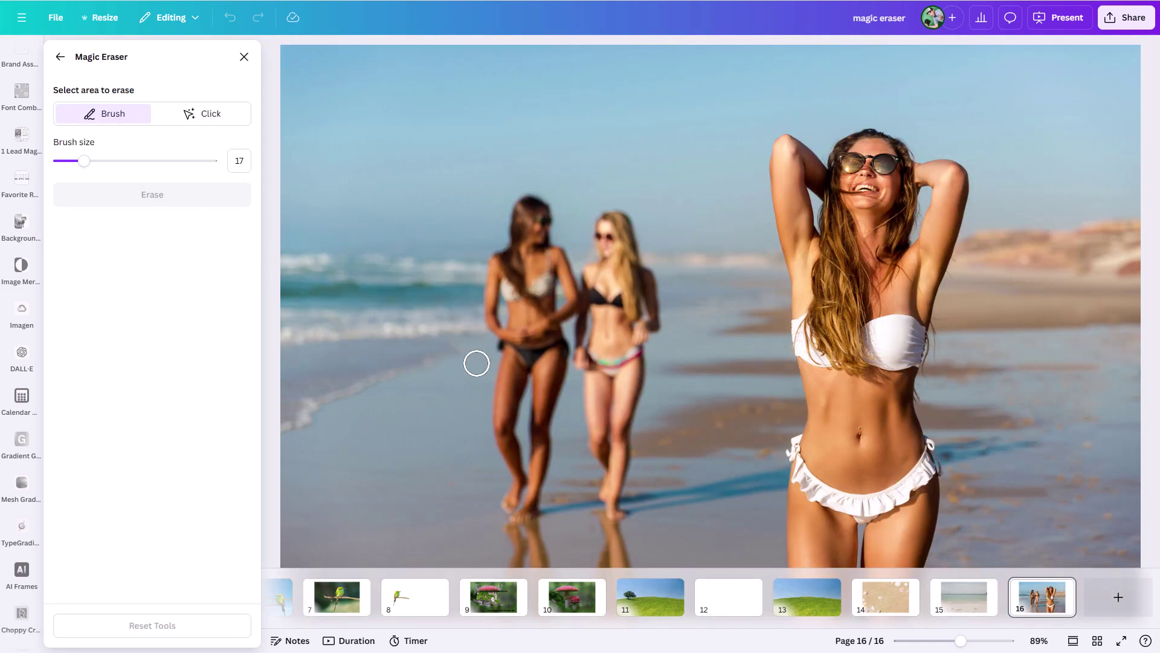
# - Mark the two background women and their reflections for erasing with a brush size of 44
pyautogui.click(125, 161)
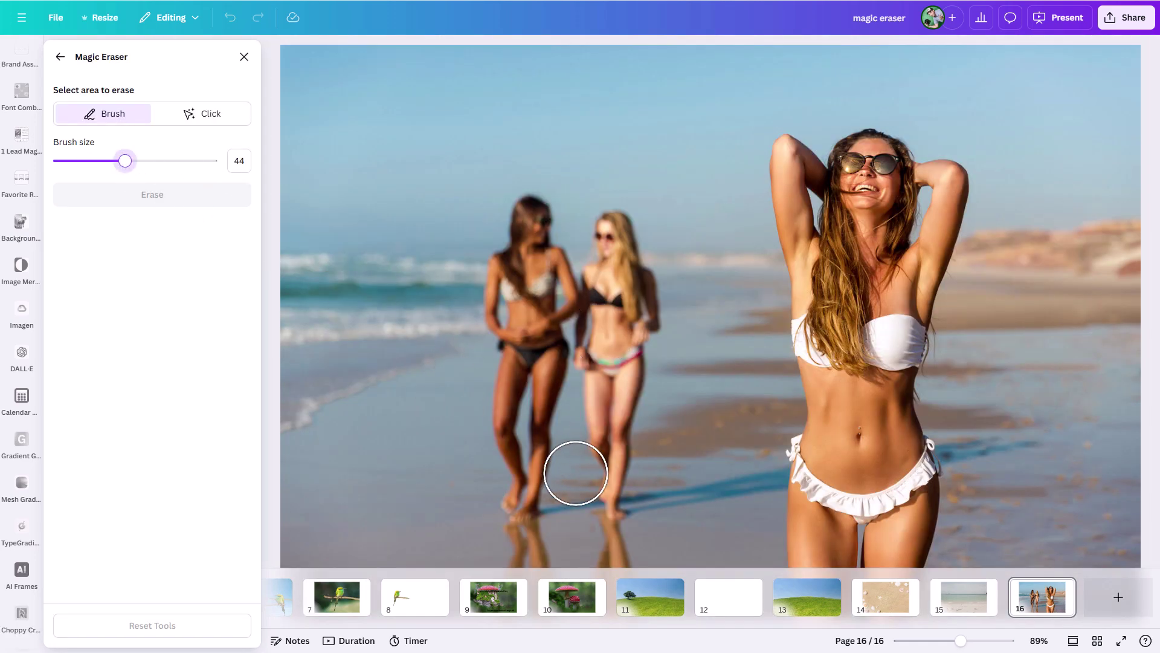
pyautogui.moveTo(607, 509)
pyautogui.mouseDown()
pyautogui.moveTo(607, 385)
pyautogui.moveTo(591, 327)
pyautogui.moveTo(644, 334)
pyautogui.moveTo(631, 260)
pyautogui.moveTo(620, 230)
pyautogui.moveTo(602, 277)
pyautogui.moveTo(567, 288)
pyautogui.moveTo(538, 215)
pyautogui.moveTo(508, 251)
pyautogui.moveTo(500, 299)
pyautogui.moveTo(524, 321)
pyautogui.moveTo(513, 403)
pyautogui.moveTo(524, 499)
pyautogui.moveTo(546, 335)
pyautogui.moveTo(523, 437)
pyautogui.moveTo(532, 562)
pyautogui.mouseUp()
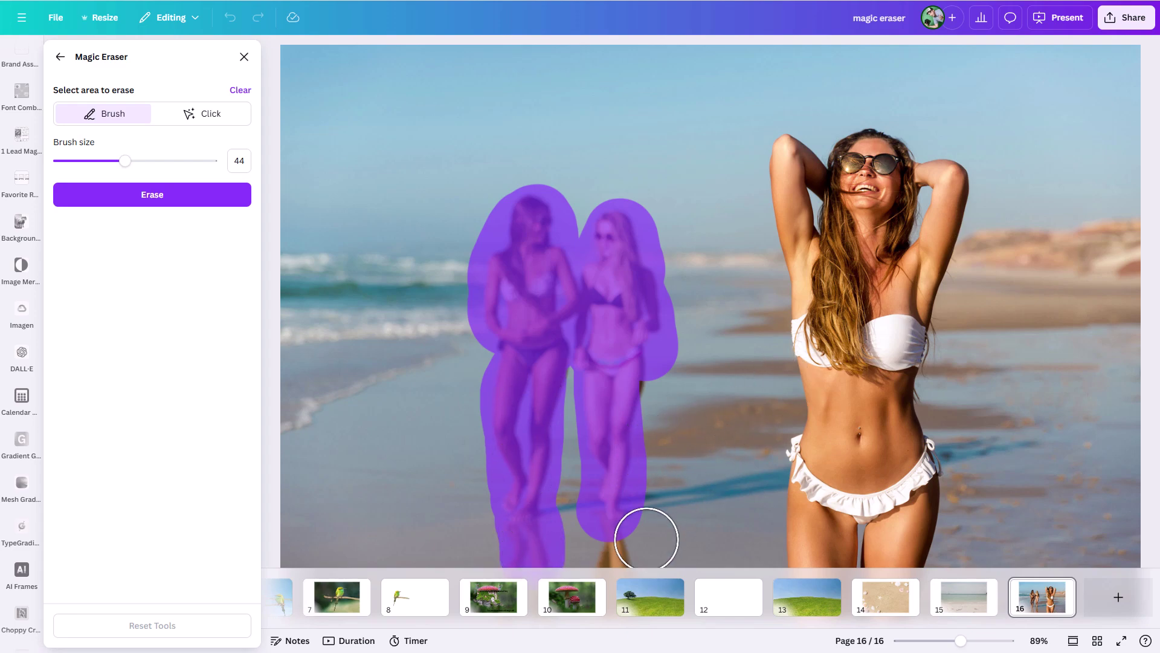
pyautogui.moveTo(623, 552); pyautogui.dragTo(611, 526)
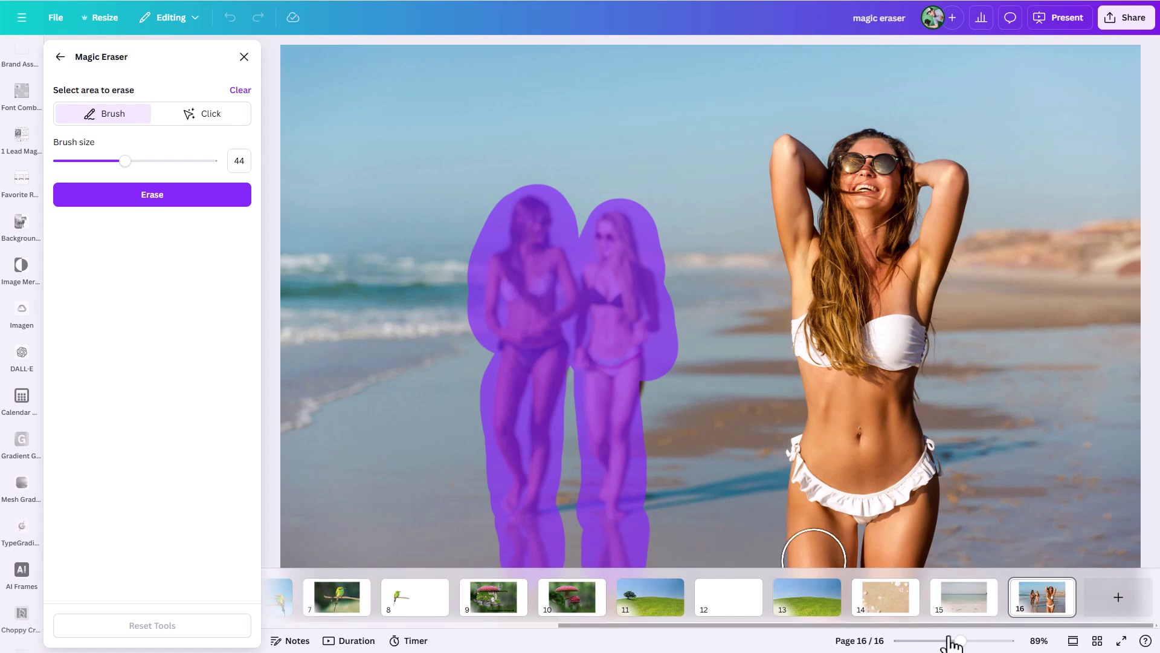
pyautogui.moveTo(961, 640); pyautogui.dragTo(953, 640)
pyautogui.moveTo(591, 515)
pyautogui.mouseDown()
pyautogui.moveTo(562, 521)
pyautogui.moveTo(567, 543)
pyautogui.moveTo(579, 526)
pyautogui.moveTo(580, 539)
pyautogui.moveTo(622, 518)
pyautogui.moveTo(650, 527)
pyautogui.mouseUp()
# - Add the women's shadow at brush size 25, try erasing everything marked, and undo the erasure
pyautogui.moveTo(123, 161); pyautogui.dragTo(97, 160)
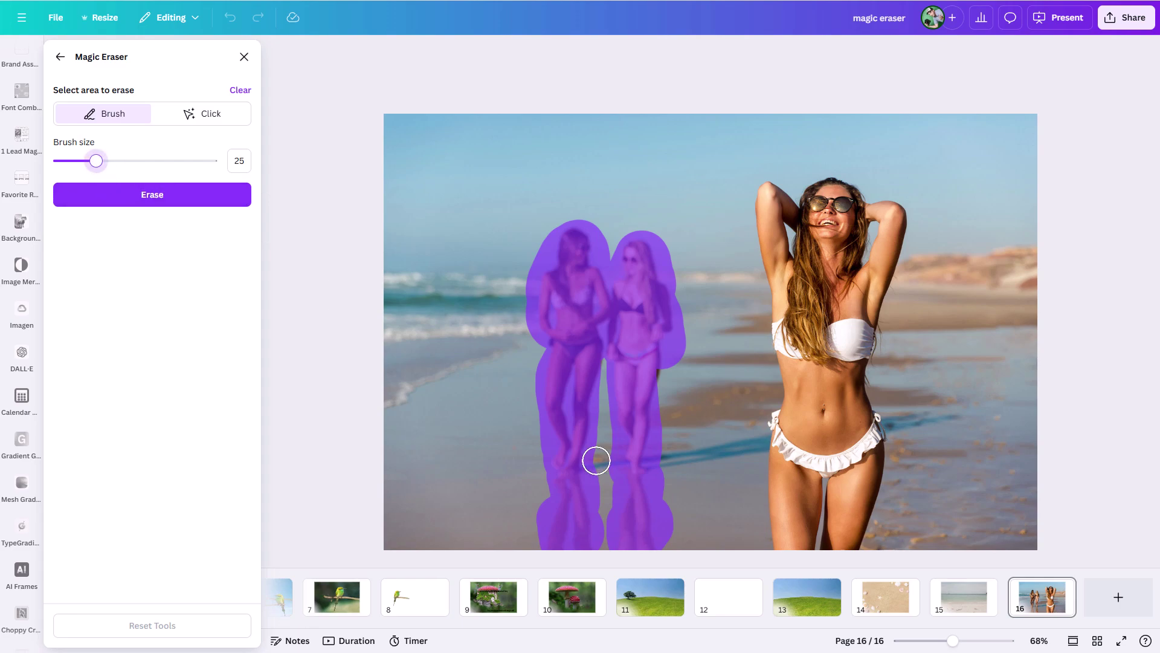
pyautogui.moveTo(601, 473); pyautogui.dragTo(750, 445)
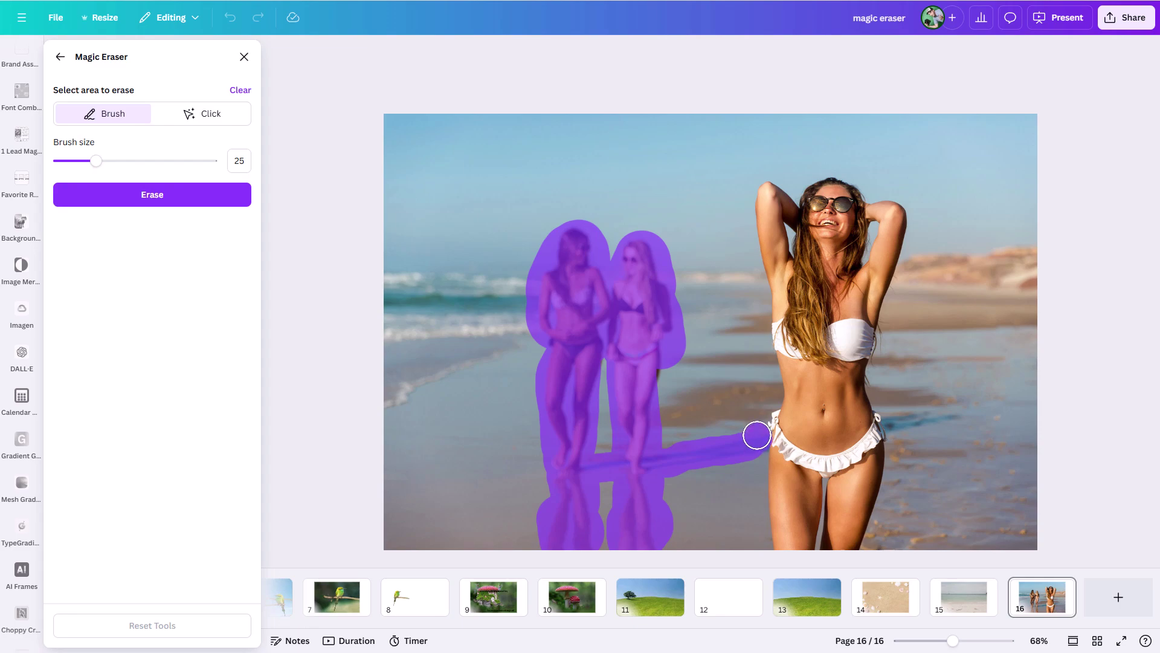
pyautogui.click(896, 424)
pyautogui.moveTo(892, 422)
pyautogui.mouseDown()
pyautogui.moveTo(945, 409)
pyautogui.moveTo(926, 413)
pyautogui.mouseUp()
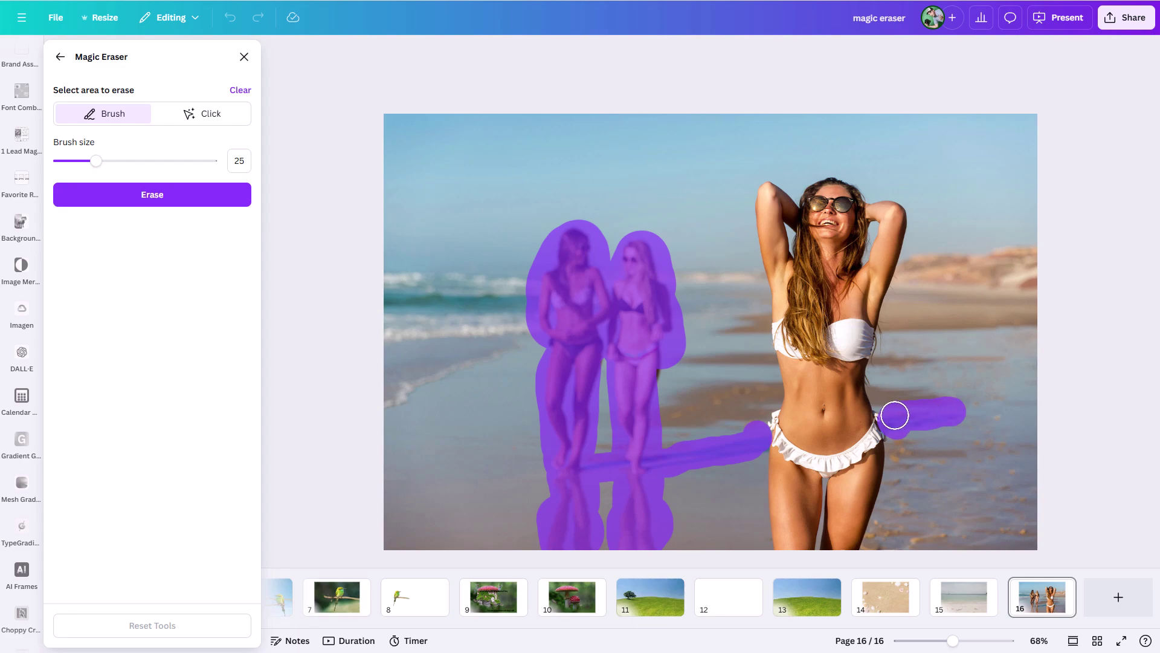
pyautogui.click(64, 195)
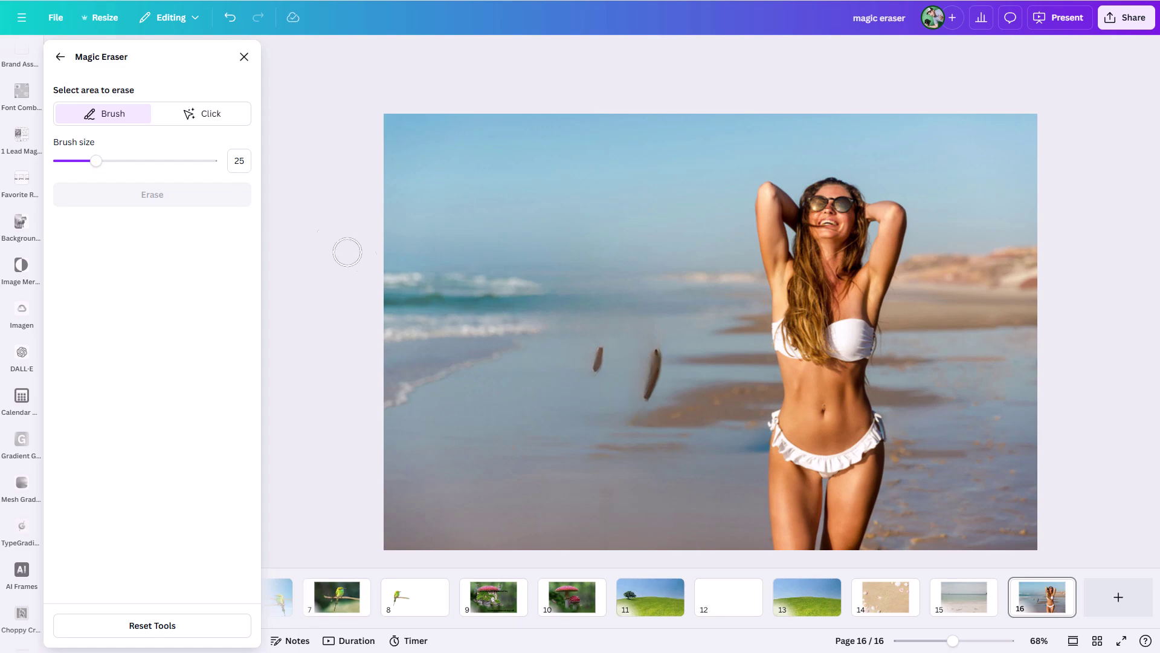
pyautogui.hotkey('ctrl', 'z')
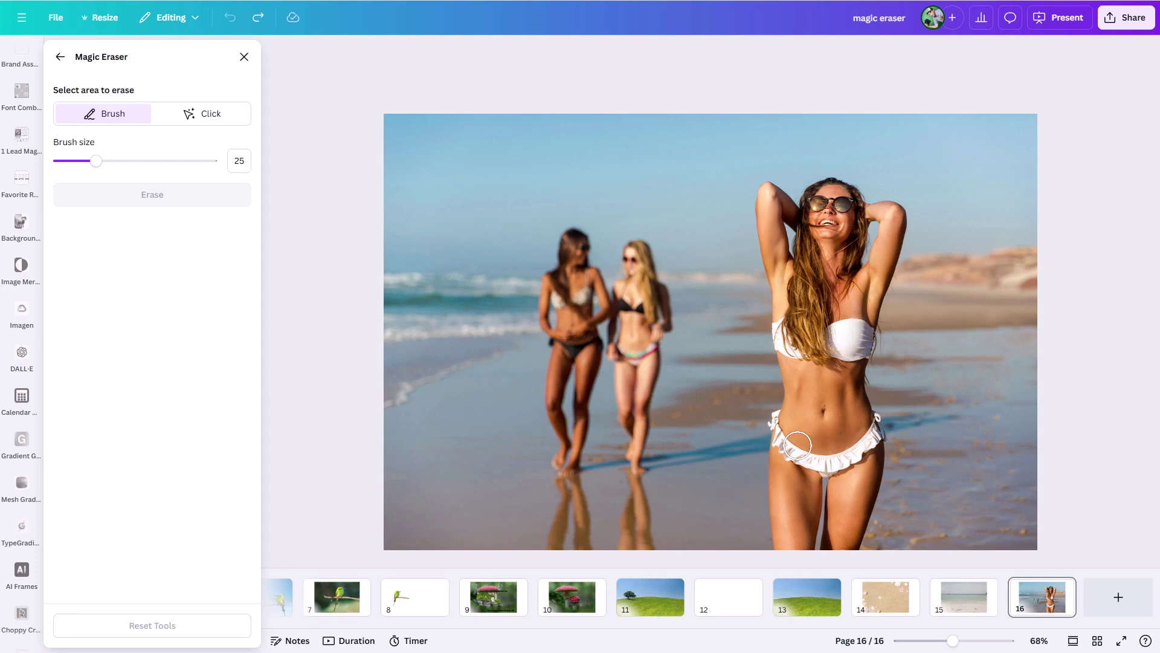
# - Grab the two background women as whole objects with Magic Grab and delete the grabbed cutout
pyautogui.click(60, 56)
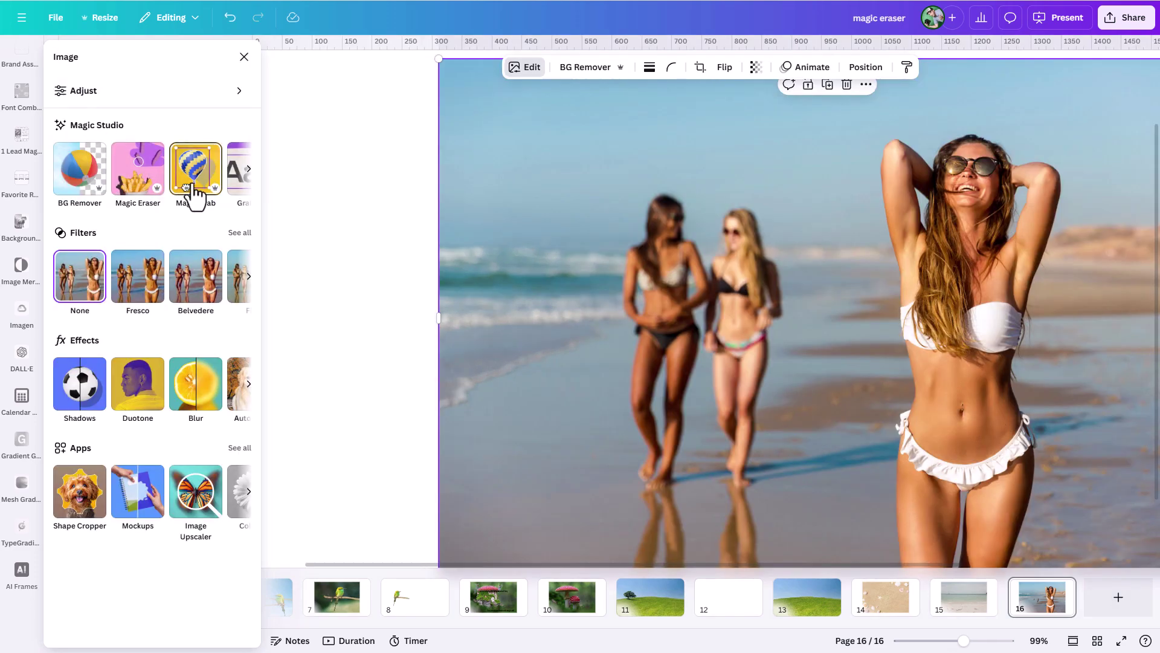
pyautogui.click(190, 185)
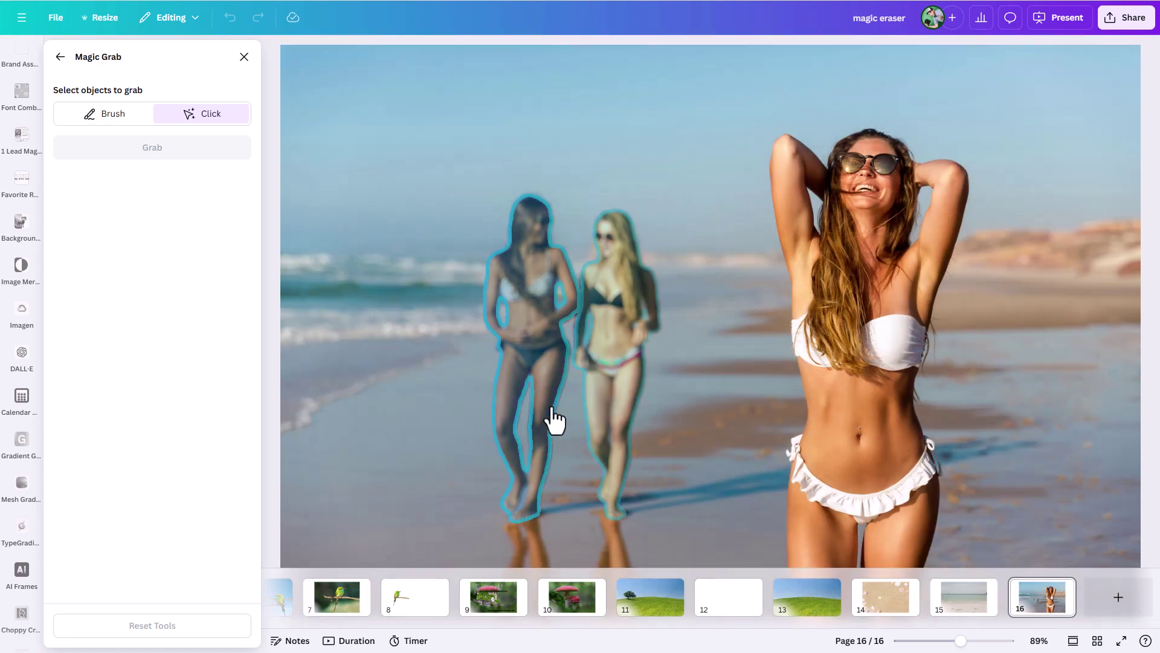
pyautogui.click(606, 355)
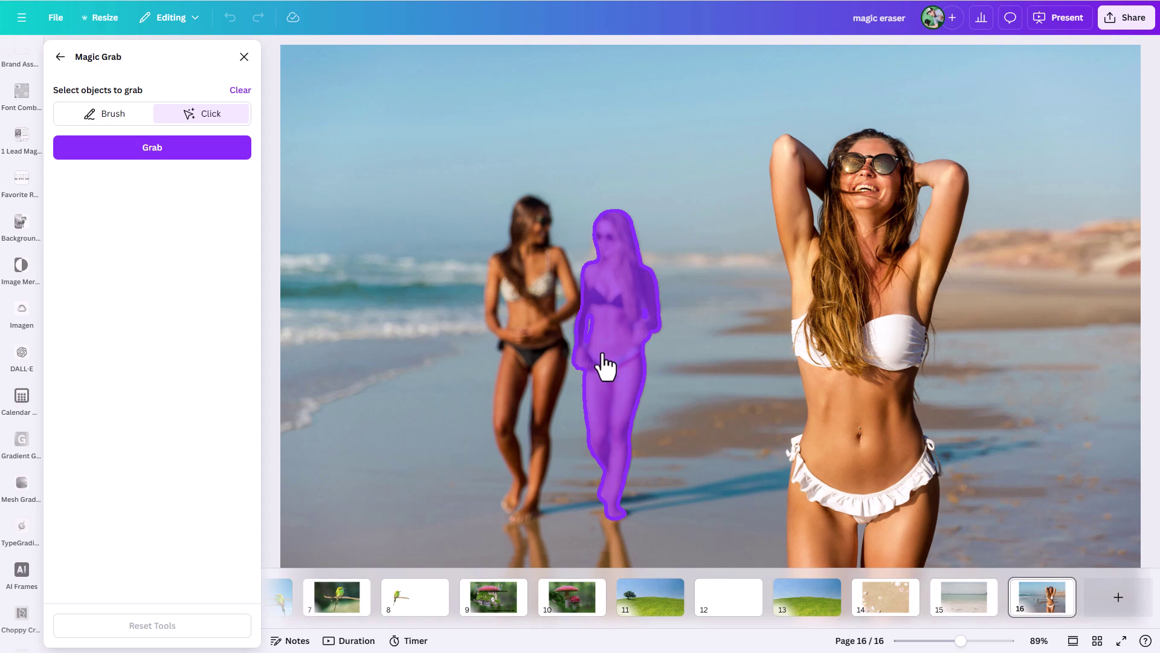
pyautogui.click(526, 365)
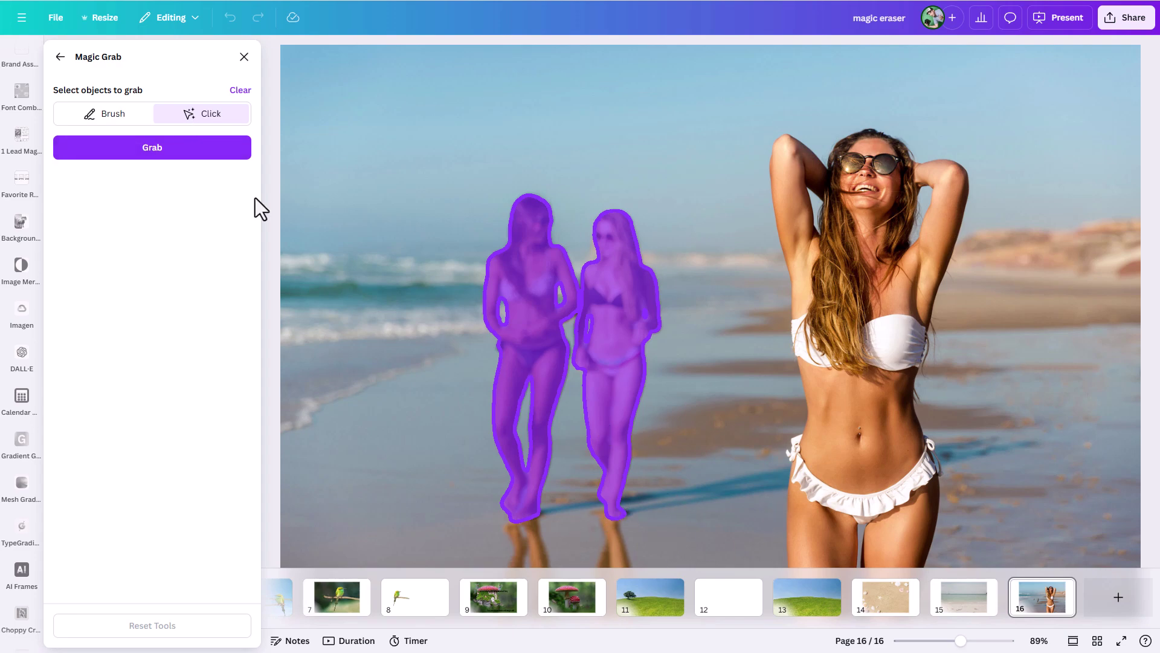
pyautogui.click(168, 149)
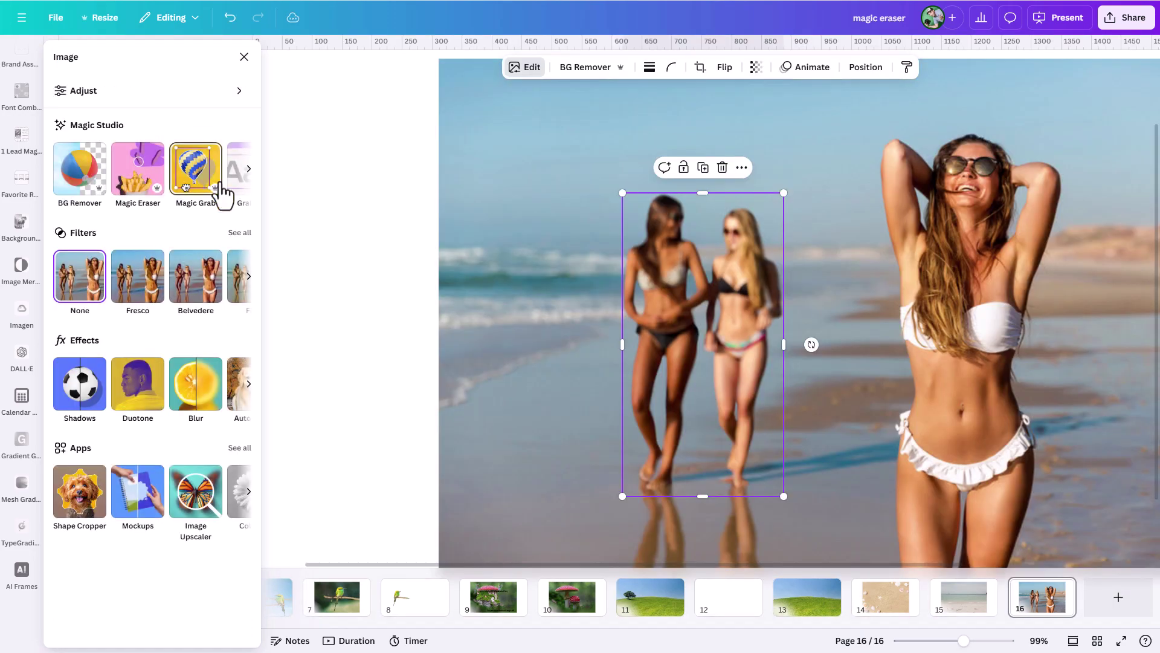
pyautogui.moveTo(682, 383); pyautogui.dragTo(615, 288)
pyautogui.press('Delete')
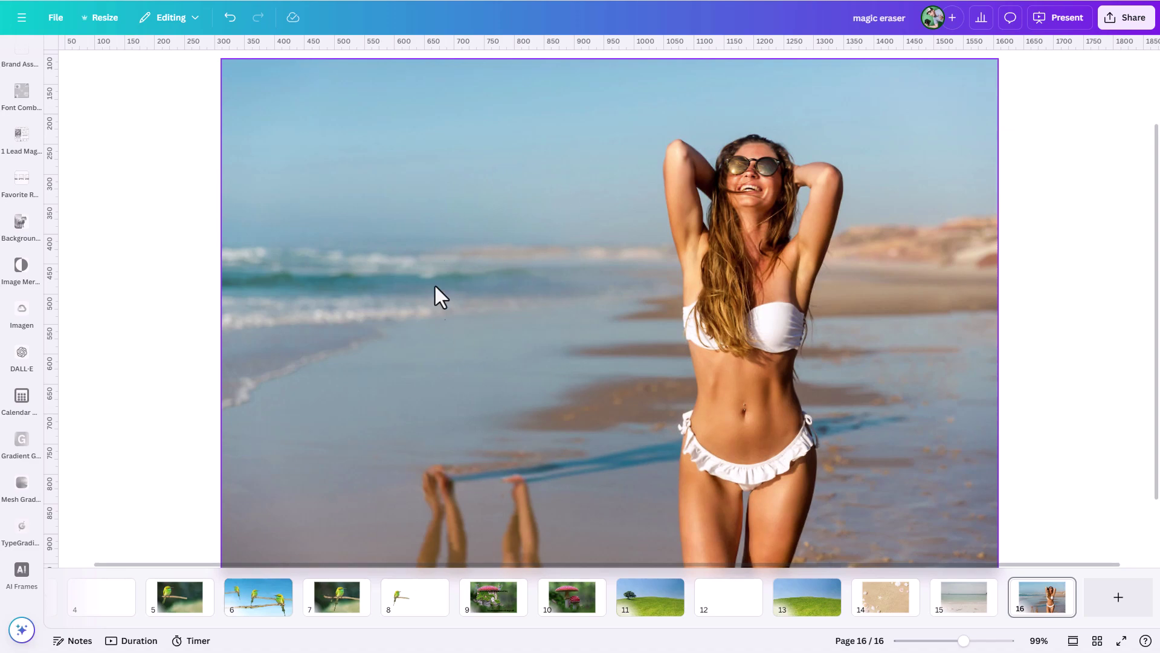
# - Open the page 16 beach photo in Magic Grab again and select both leftover leg reflections as objects
pyautogui.scroll(-2, 476, 356)
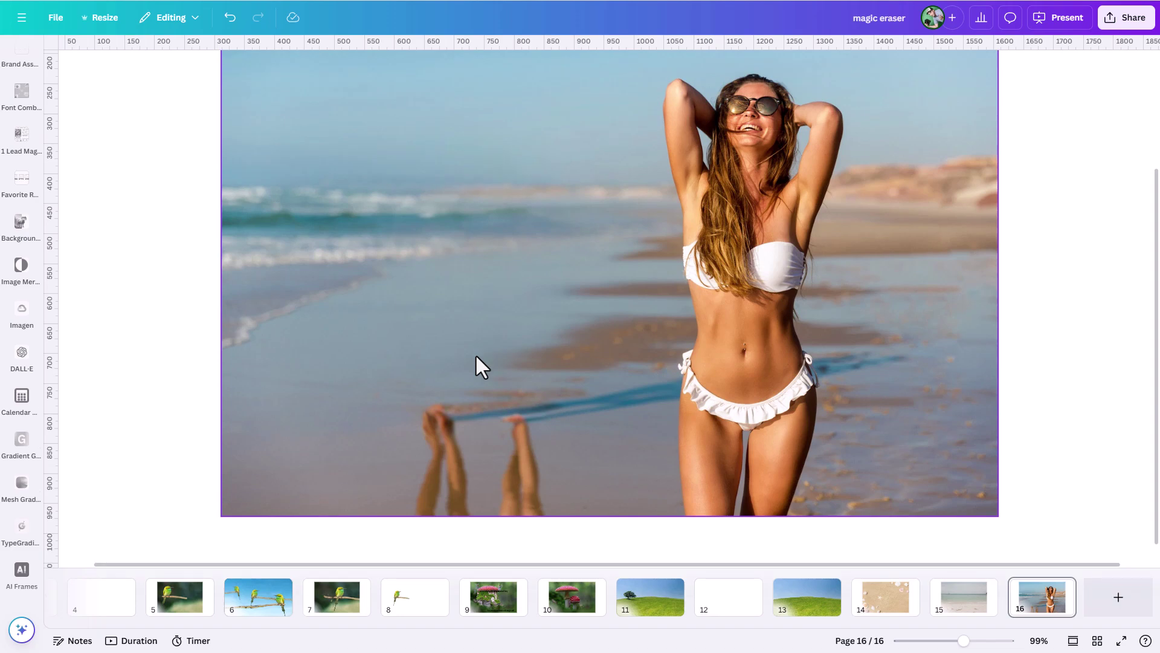
pyautogui.click(411, 370)
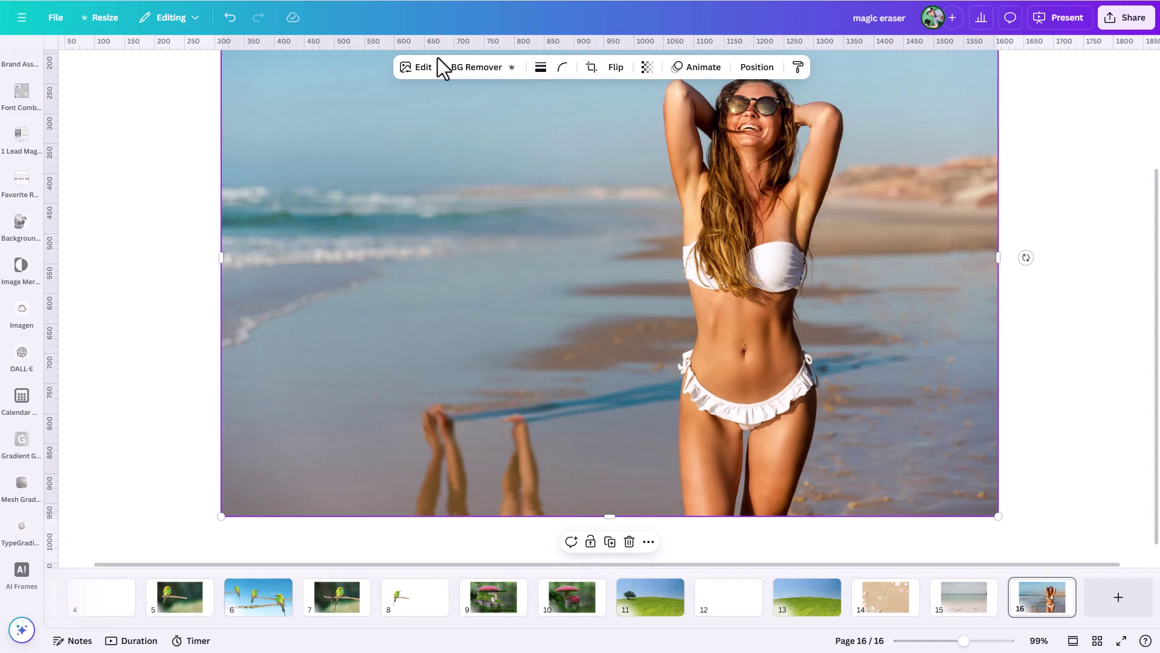
pyautogui.click(418, 68)
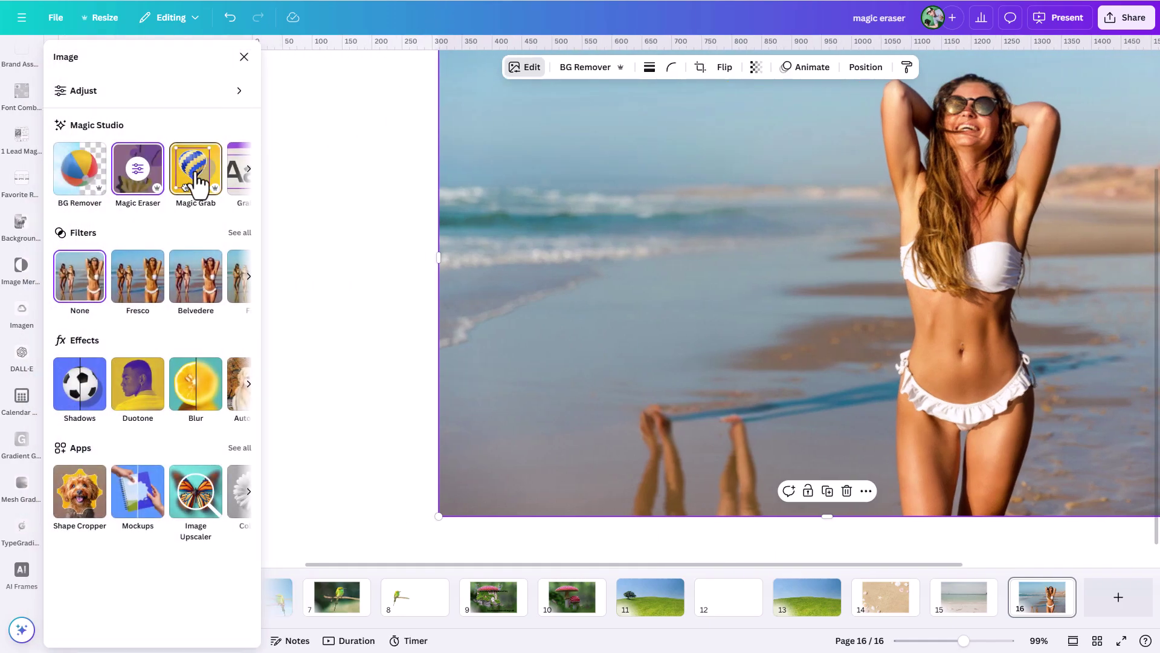
pyautogui.click(194, 193)
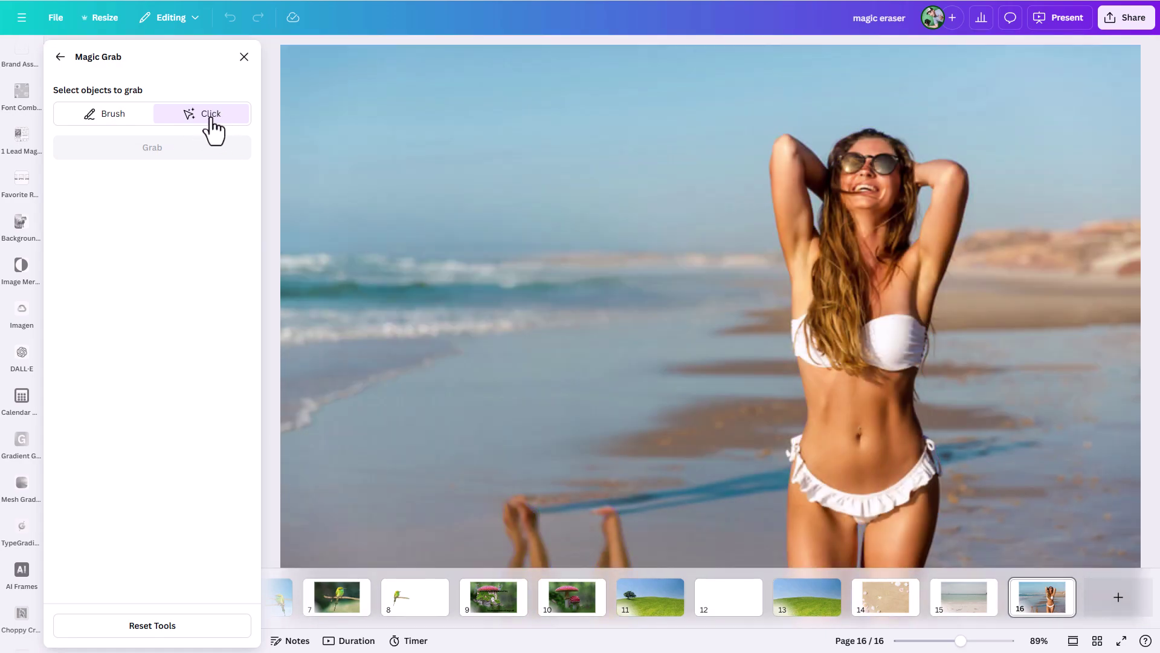
pyautogui.click(527, 541)
pyautogui.click(615, 548)
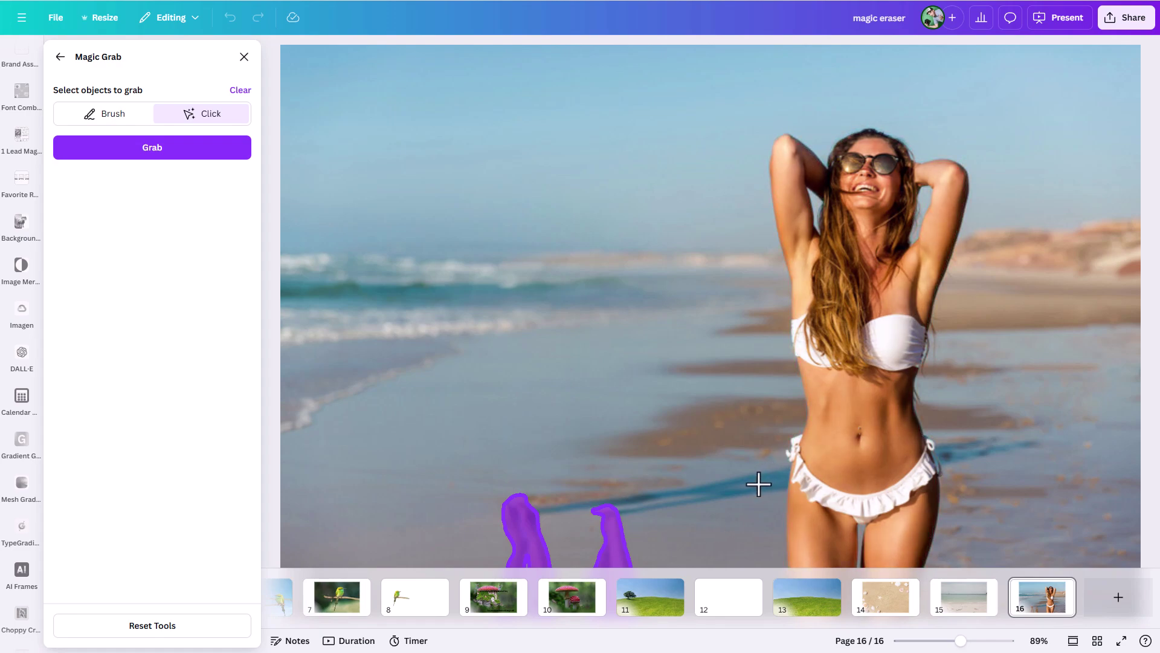
# - Add the shadow on both sides of the woman at brush size 20, then grab and delete the marked remnants
pyautogui.click(112, 117)
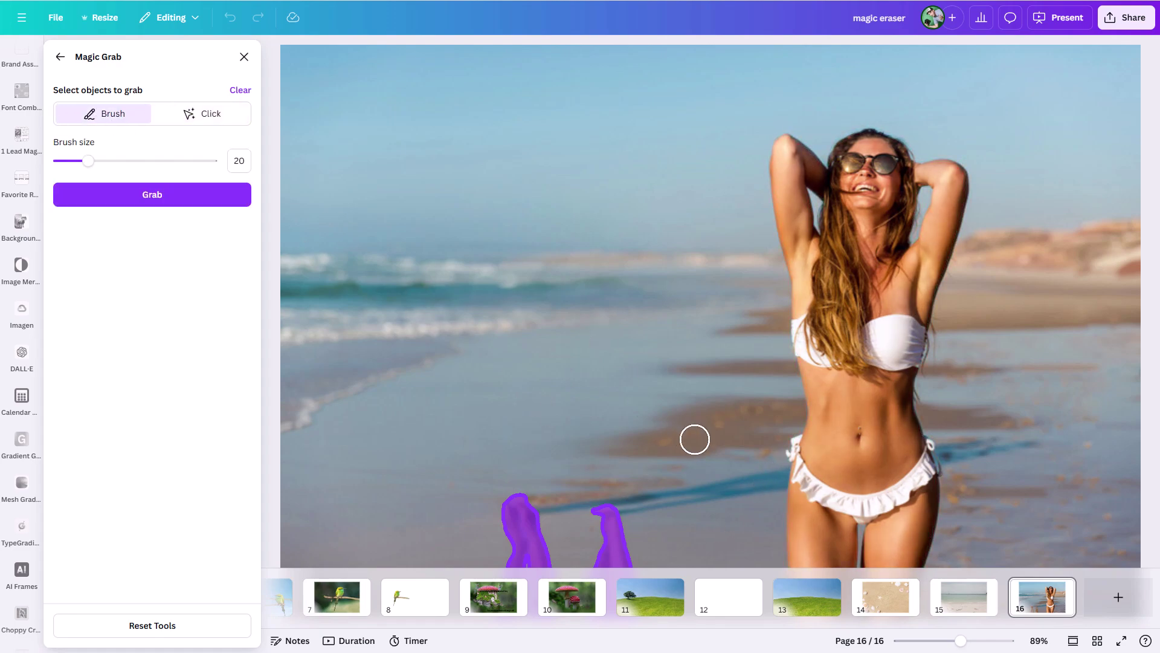
pyautogui.moveTo(768, 489)
pyautogui.mouseDown()
pyautogui.moveTo(623, 505)
pyautogui.moveTo(635, 506)
pyautogui.moveTo(524, 513)
pyautogui.moveTo(641, 502)
pyautogui.mouseUp()
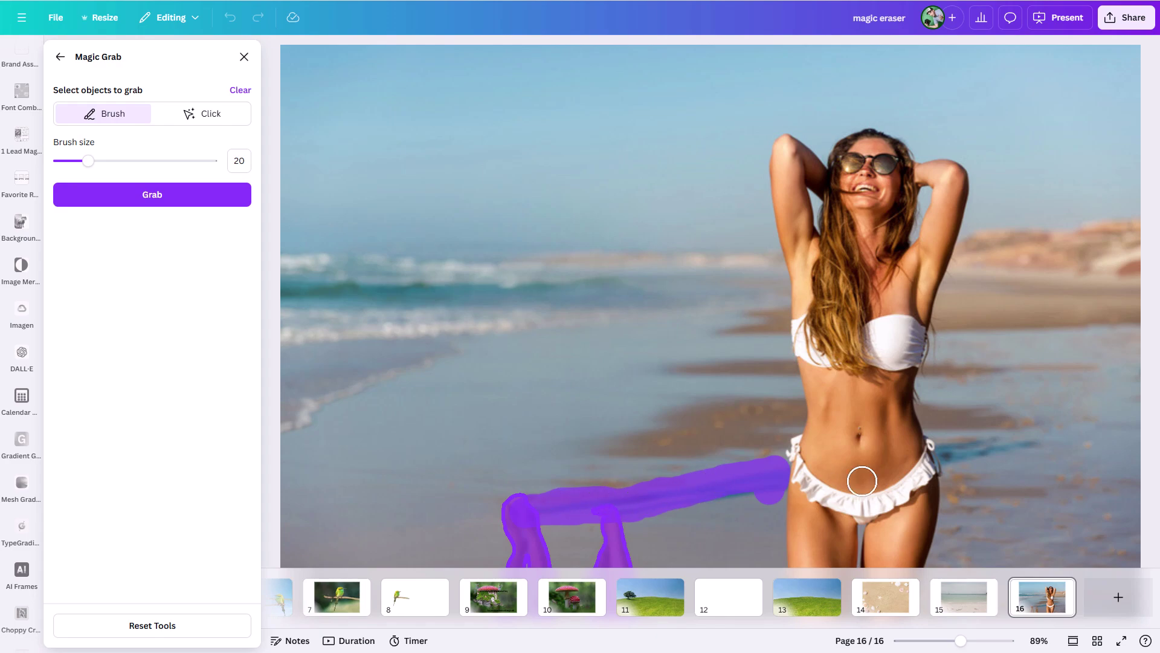
pyautogui.moveTo(952, 453); pyautogui.dragTo(1028, 437)
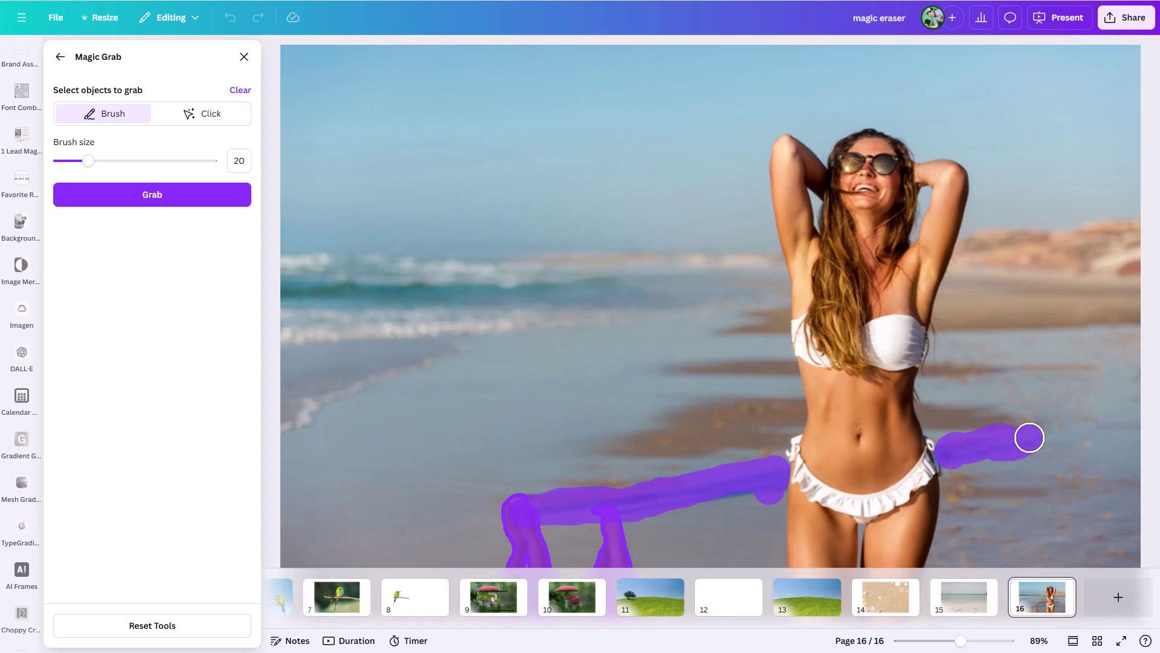
pyautogui.click(150, 197)
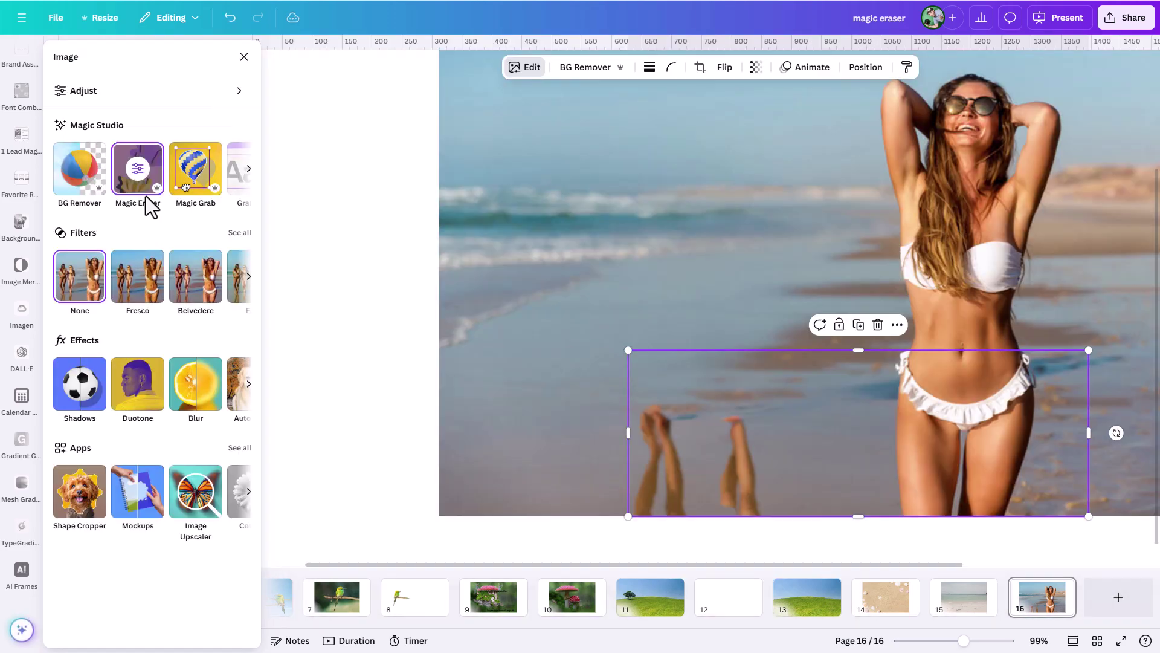
pyautogui.moveTo(698, 475); pyautogui.dragTo(538, 298)
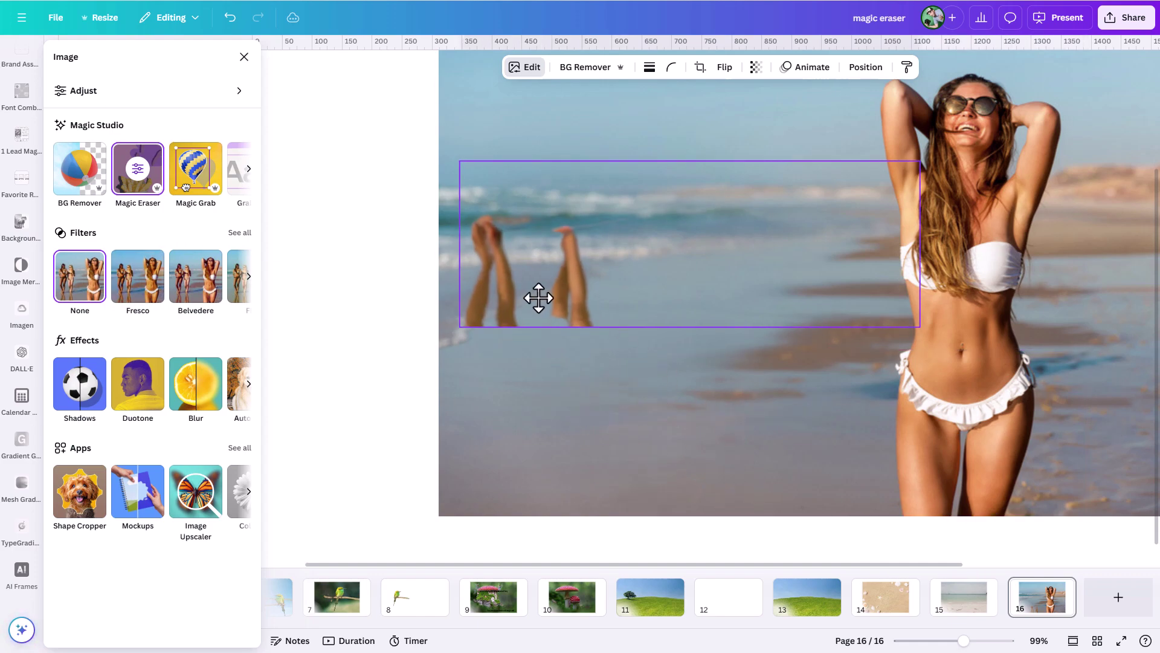
pyautogui.press('Delete')
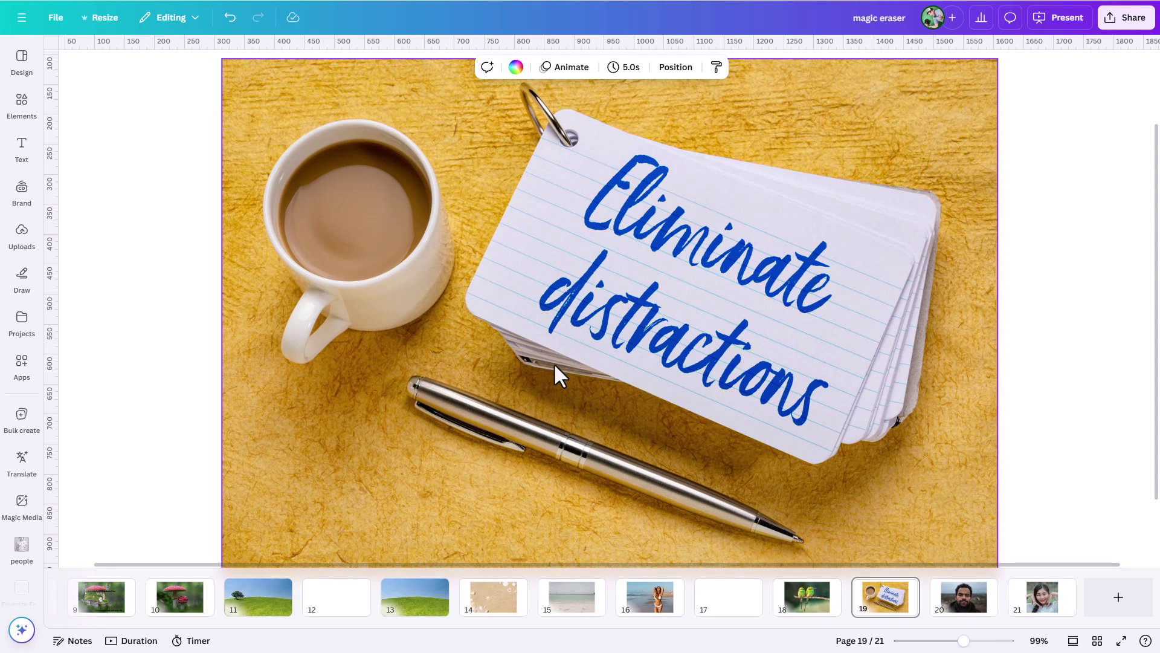
# - Erase the word "distractions" from the note card photo on page 19 using the Magic Eraser brush at size 28.99
pyautogui.click(524, 307)
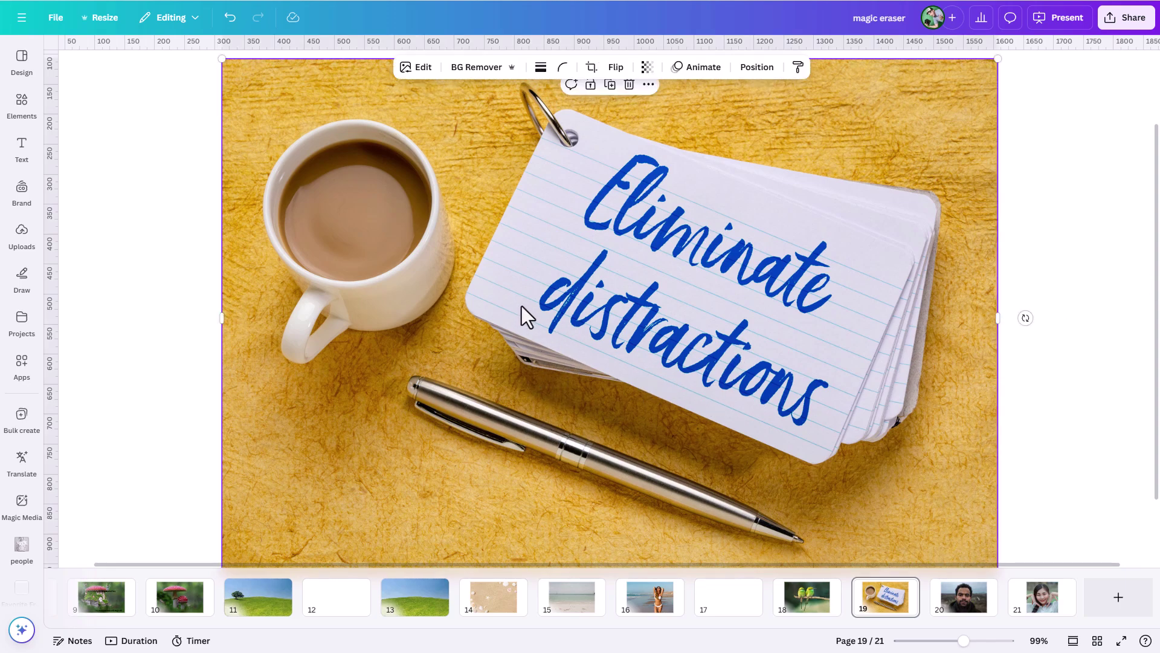
pyautogui.click(402, 71)
pyautogui.click(145, 183)
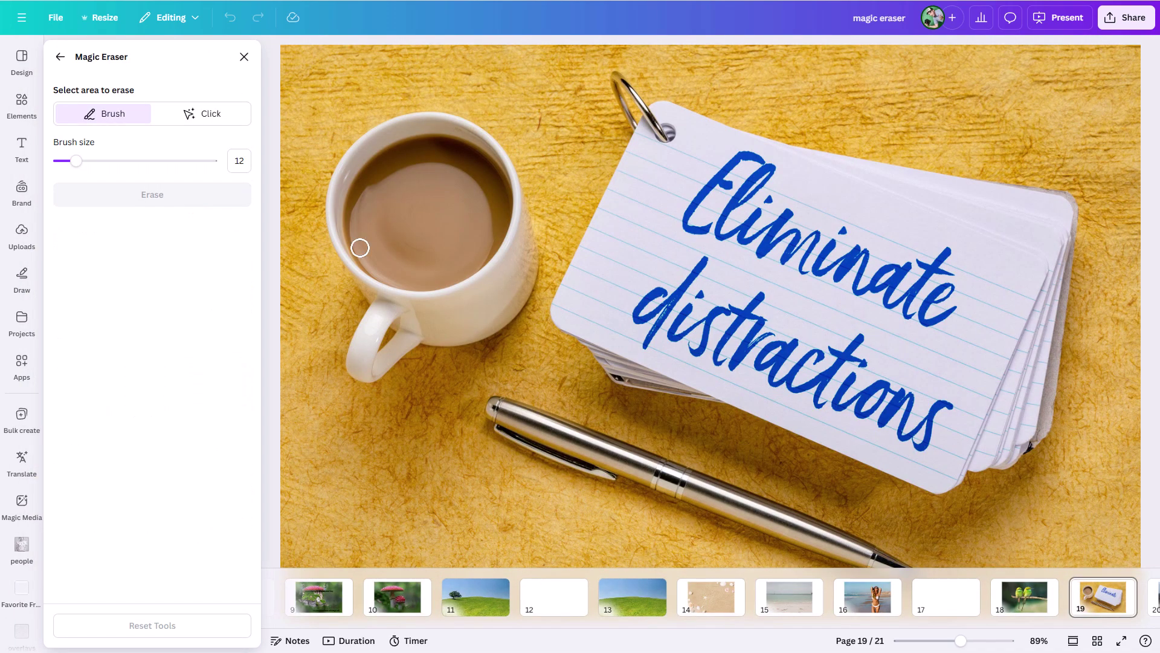
pyautogui.click(921, 446)
pyautogui.moveTo(76, 161); pyautogui.dragTo(102, 161)
pyautogui.moveTo(918, 433)
pyautogui.mouseDown()
pyautogui.moveTo(945, 409)
pyautogui.moveTo(904, 425)
pyautogui.moveTo(898, 399)
pyautogui.moveTo(881, 415)
pyautogui.moveTo(832, 401)
pyautogui.moveTo(861, 374)
pyautogui.moveTo(860, 345)
pyautogui.moveTo(805, 399)
pyautogui.moveTo(801, 374)
pyautogui.moveTo(817, 356)
pyautogui.moveTo(770, 375)
pyautogui.moveTo(787, 358)
pyautogui.moveTo(746, 358)
pyautogui.moveTo(764, 310)
pyautogui.moveTo(756, 302)
pyautogui.moveTo(712, 353)
pyautogui.moveTo(704, 340)
pyautogui.moveTo(721, 317)
pyautogui.moveTo(681, 341)
pyautogui.moveTo(702, 268)
pyautogui.moveTo(649, 341)
pyautogui.mouseUp()
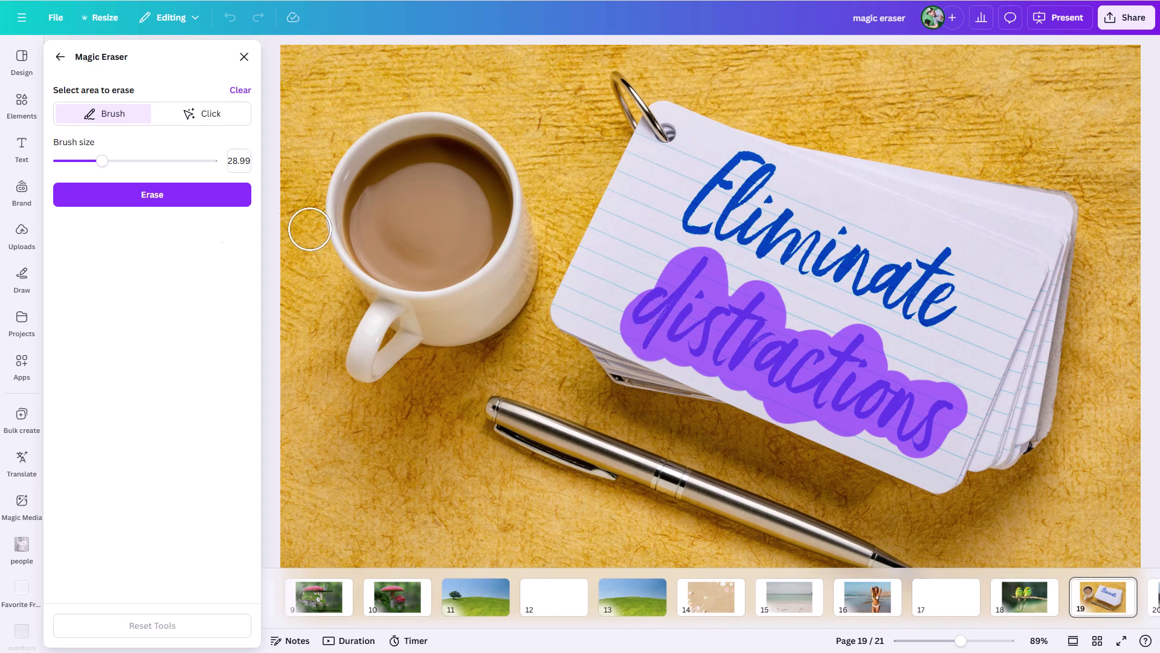
pyautogui.click(172, 197)
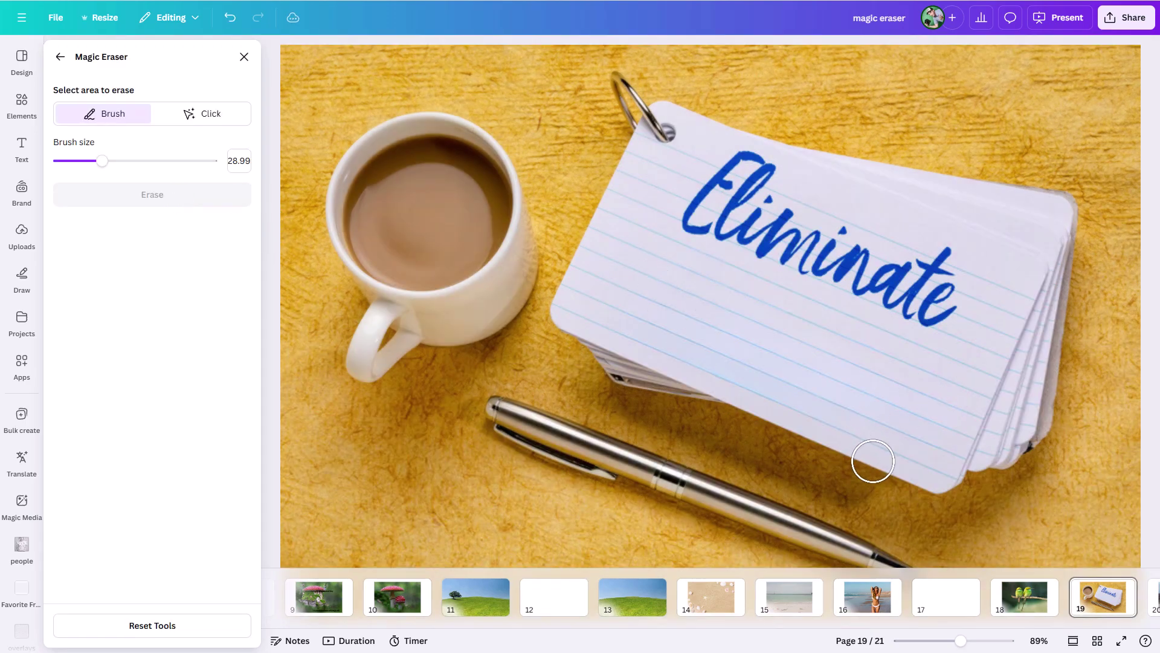
# - Erase the metal ring and its hole from the card stack and retouch the card's upper corner
pyautogui.moveTo(669, 140)
pyautogui.mouseDown()
pyautogui.moveTo(623, 86)
pyautogui.moveTo(613, 104)
pyautogui.moveTo(627, 131)
pyautogui.moveTo(618, 88)
pyautogui.mouseUp()
pyautogui.click(155, 200)
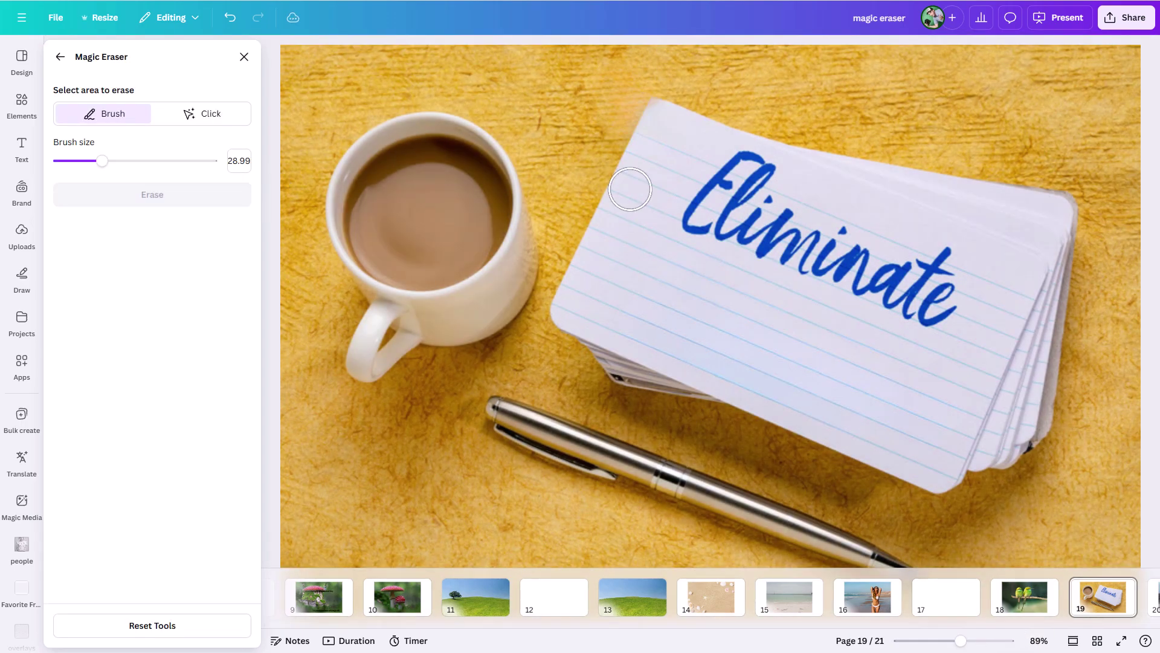
pyautogui.click(655, 103)
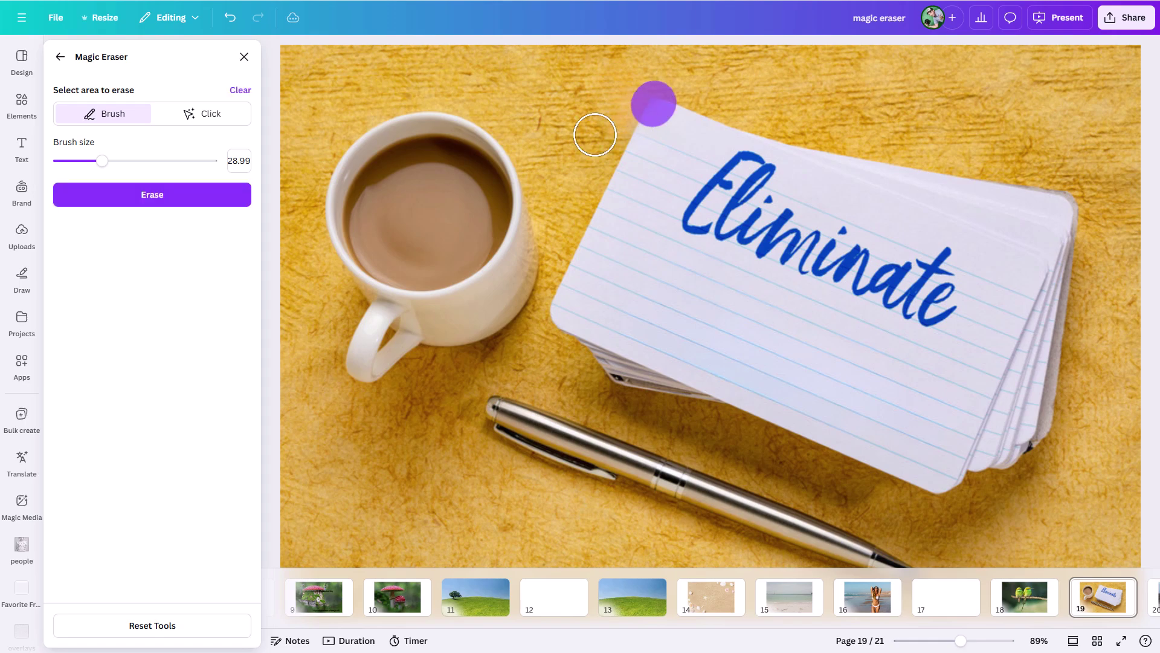
pyautogui.click(124, 196)
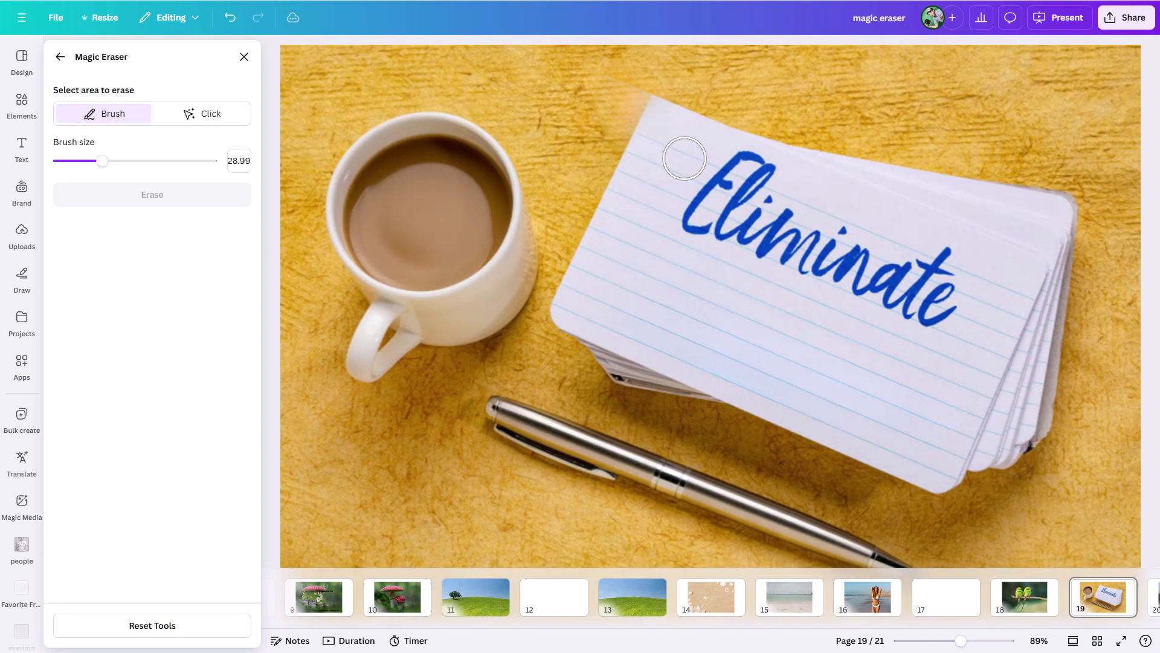
# - Select the portrait of the bearded man on page 20 and open it in Magic Eraser
pyautogui.moveTo(1006, 625); pyautogui.dragTo(1054, 625)
pyautogui.click(1070, 598)
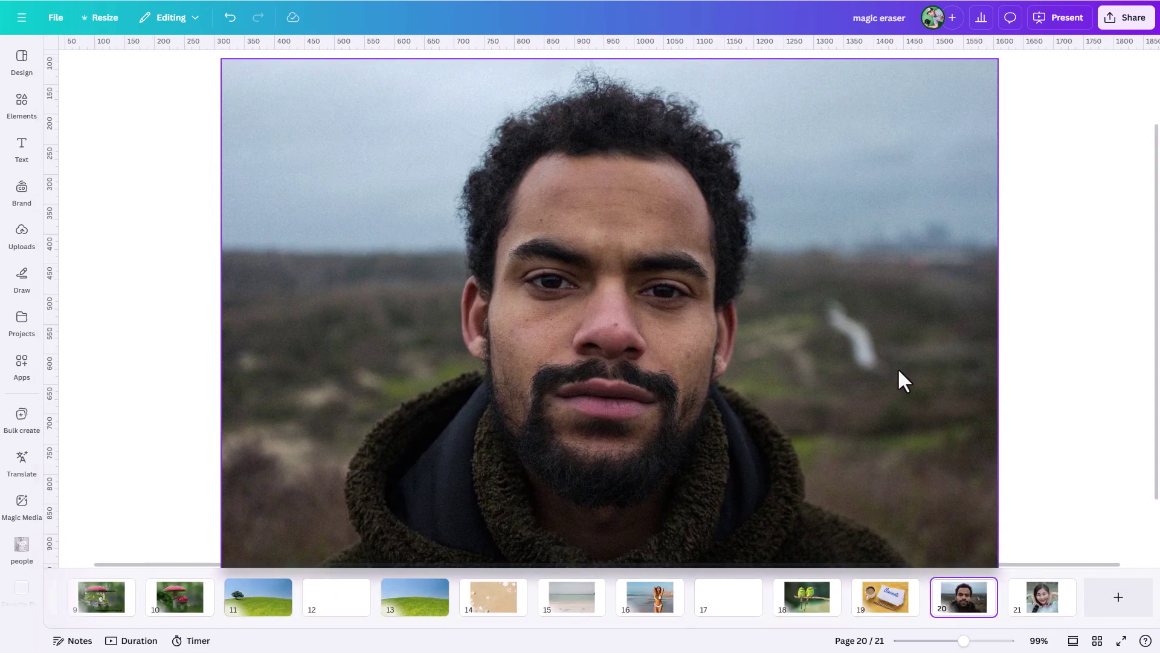
pyautogui.click(507, 234)
pyautogui.click(416, 69)
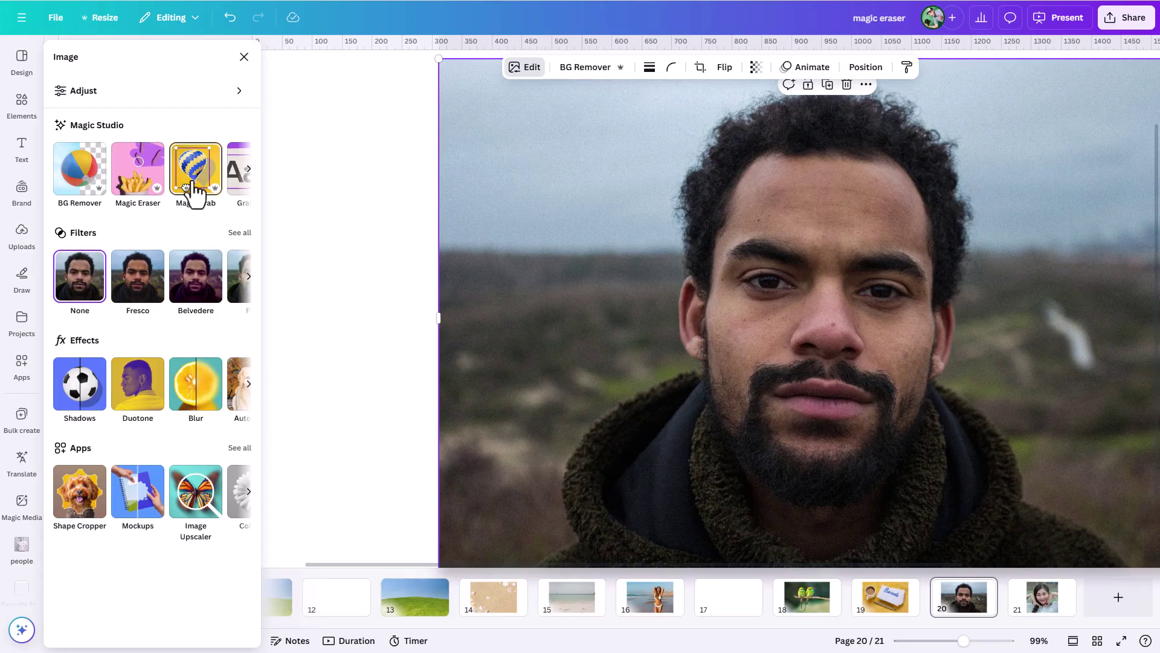
pyautogui.click(138, 184)
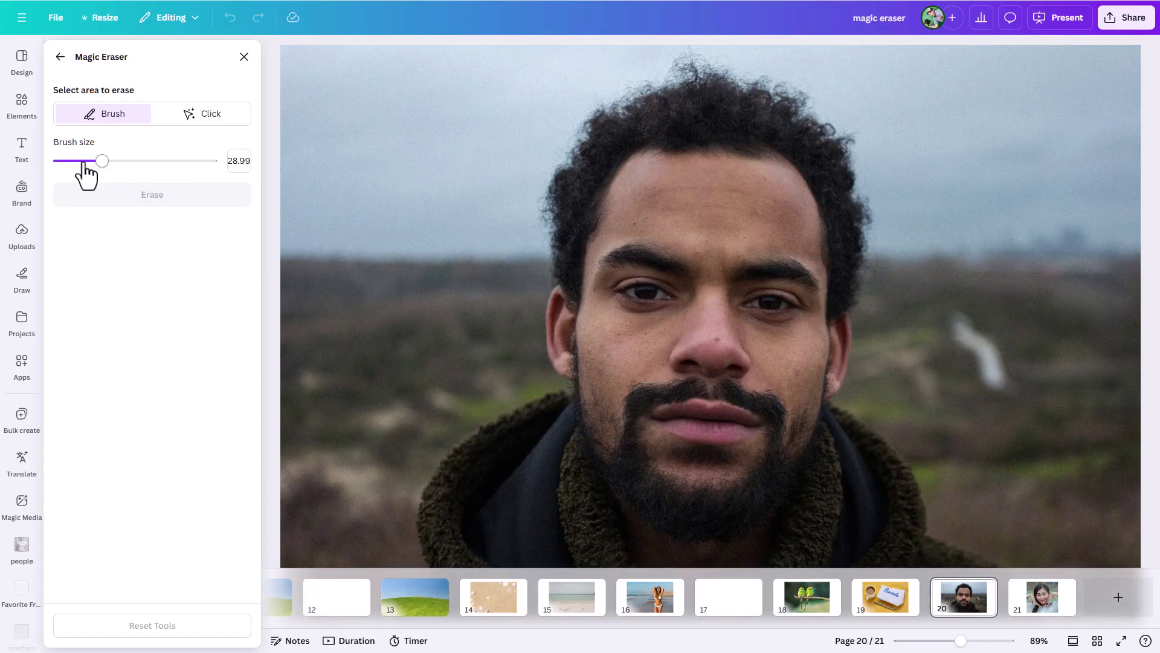
# - Set the brush size to 16, erase the white streak in the background beside the man's face, and retouch the same area
pyautogui.click(83, 160)
pyautogui.moveTo(954, 322)
pyautogui.mouseDown()
pyautogui.moveTo(991, 383)
pyautogui.moveTo(997, 356)
pyautogui.moveTo(965, 326)
pyautogui.mouseUp()
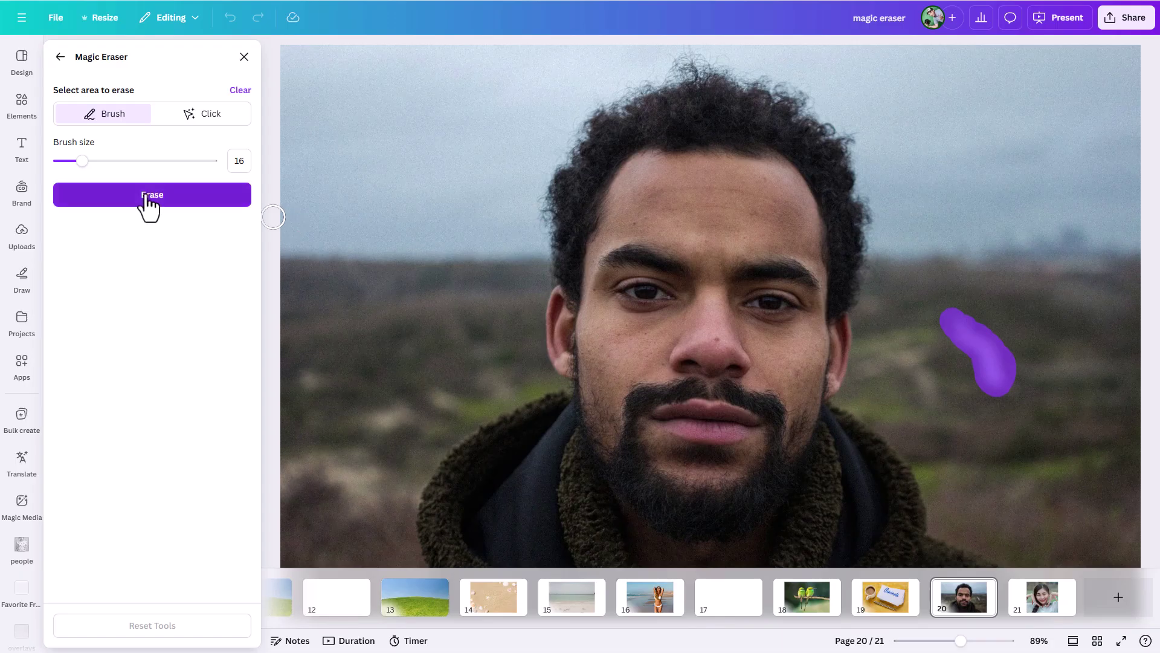
pyautogui.click(148, 200)
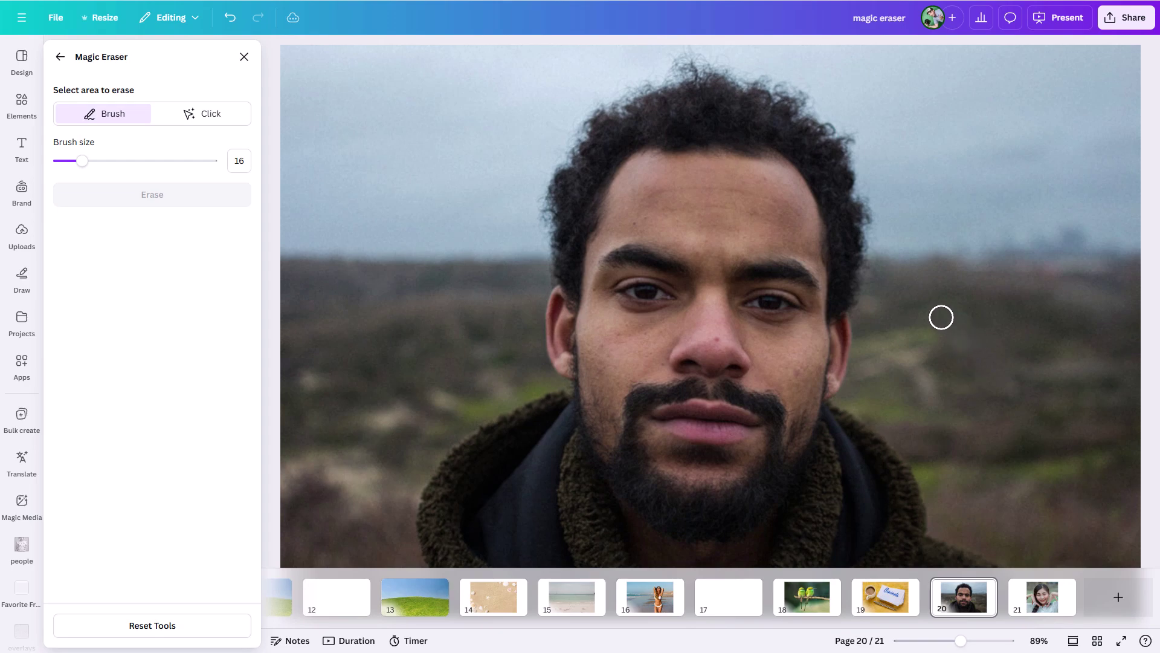
pyautogui.moveTo(954, 359)
pyautogui.mouseDown()
pyautogui.moveTo(949, 324)
pyautogui.moveTo(965, 313)
pyautogui.moveTo(1017, 385)
pyautogui.moveTo(993, 387)
pyautogui.moveTo(986, 362)
pyautogui.moveTo(957, 353)
pyautogui.moveTo(971, 376)
pyautogui.mouseUp()
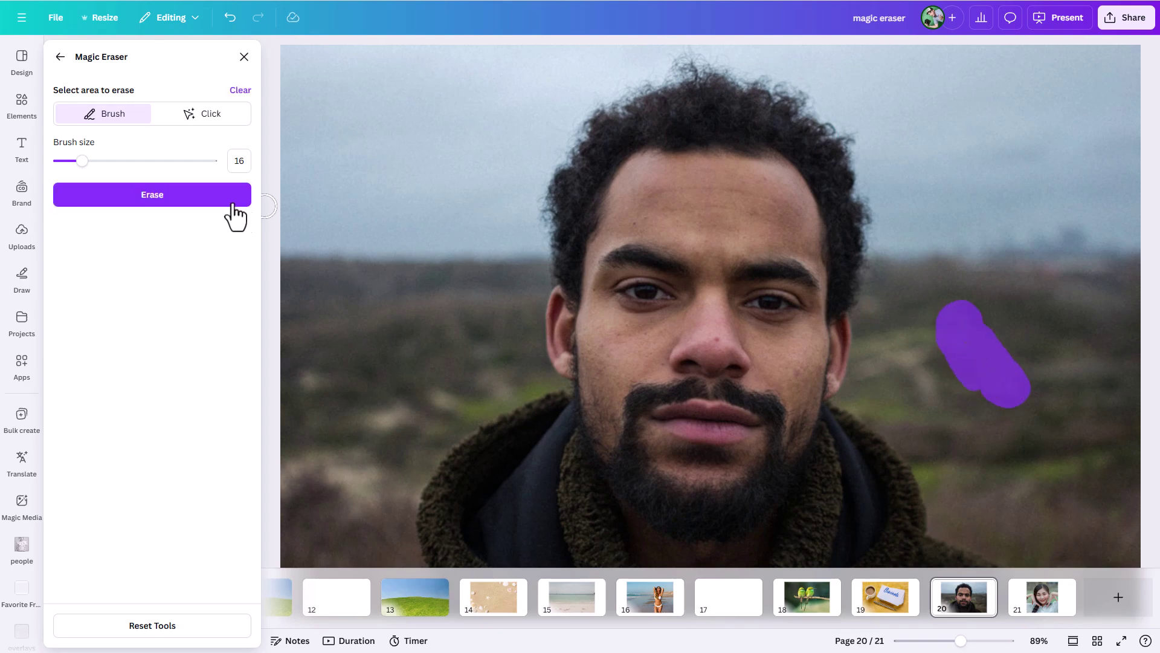
pyautogui.click(121, 202)
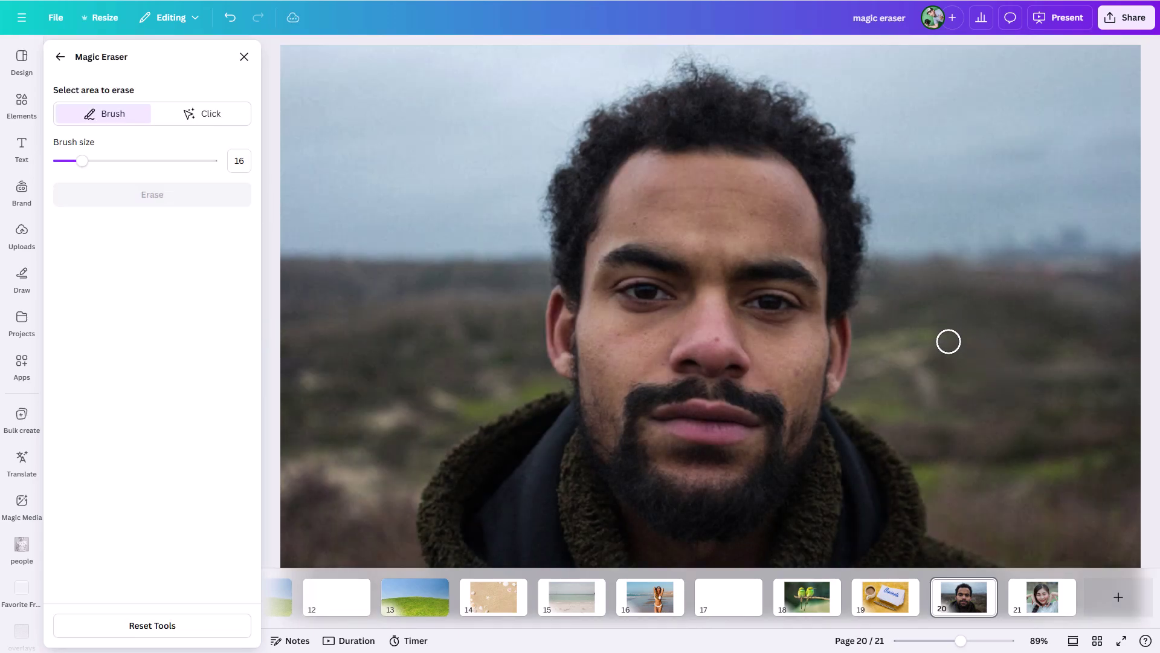
# - Select the portrait of the smiling woman on page 21 and open it in Magic Eraser
pyautogui.click(1036, 611)
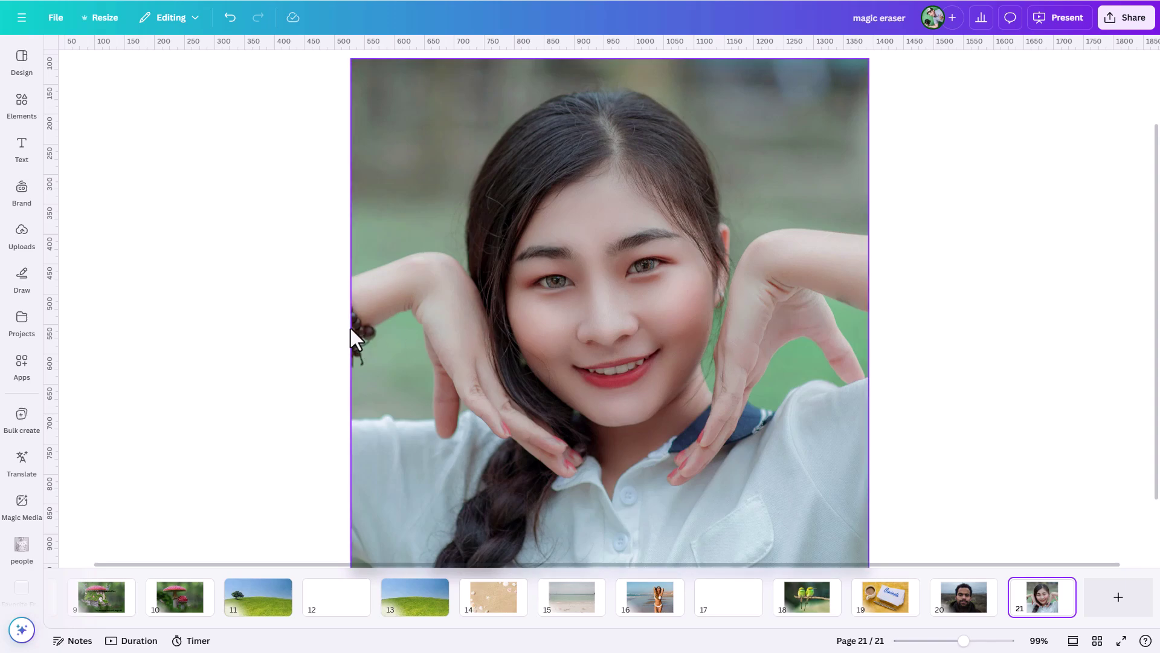
pyautogui.click(453, 144)
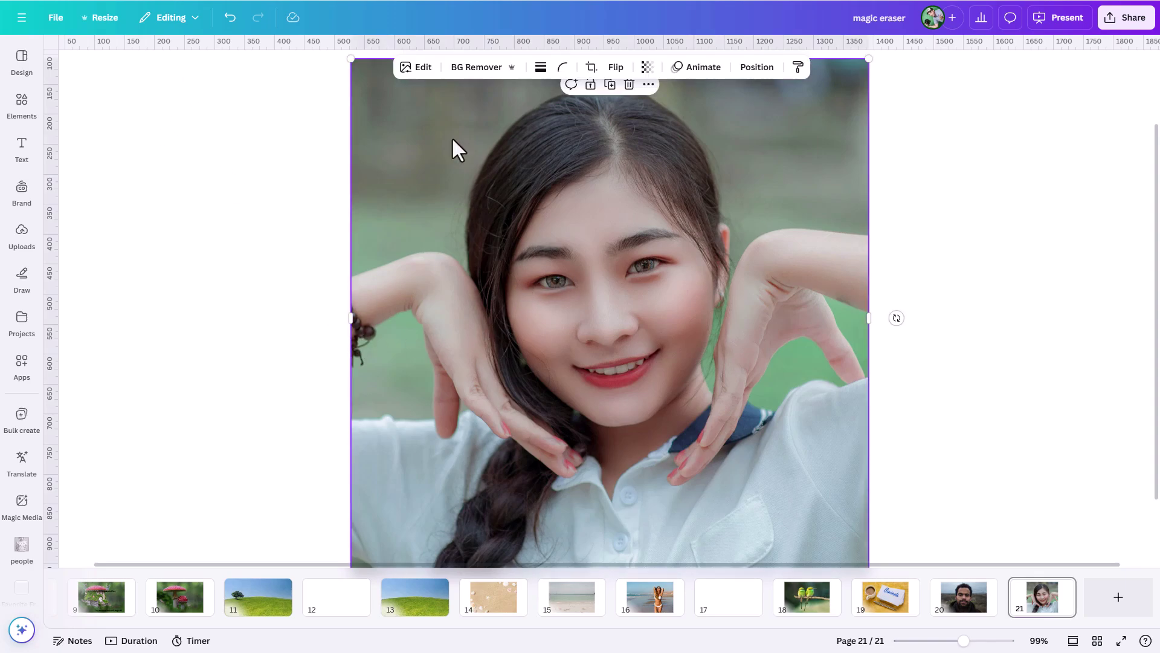
pyautogui.click(417, 66)
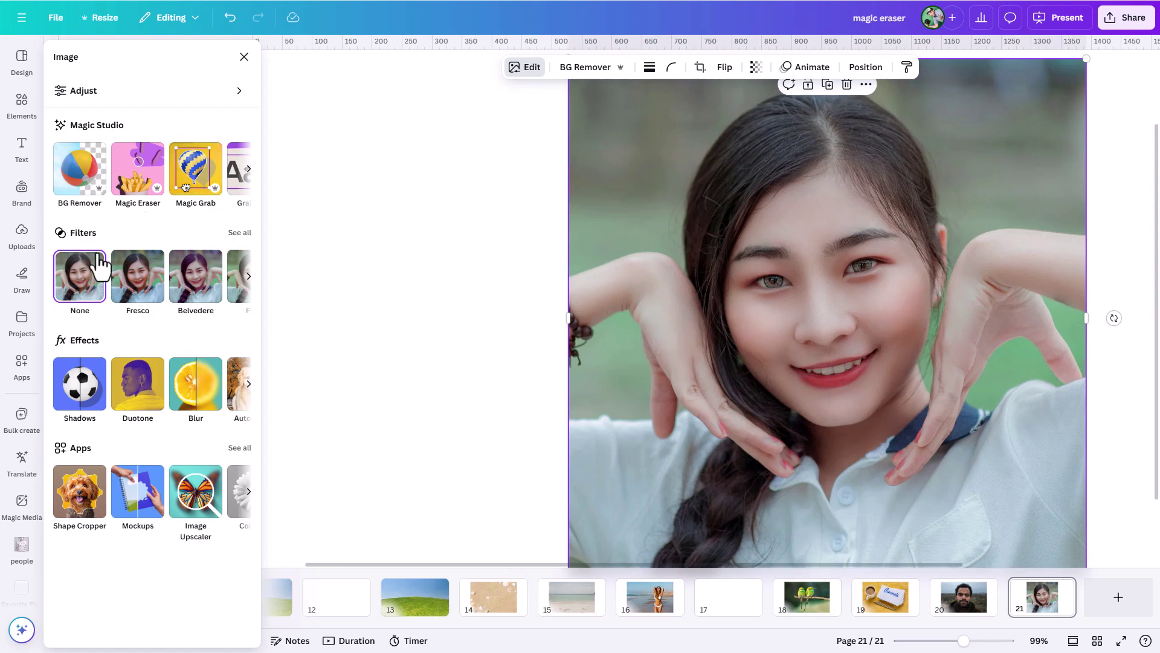
pyautogui.click(136, 199)
# - Erase the dark plant below one wrist and the mark on the other forearm with the size 16 brush, and retouch the plant area
pyautogui.moveTo(431, 363)
pyautogui.mouseDown()
pyautogui.moveTo(432, 376)
pyautogui.moveTo(427, 326)
pyautogui.mouseUp()
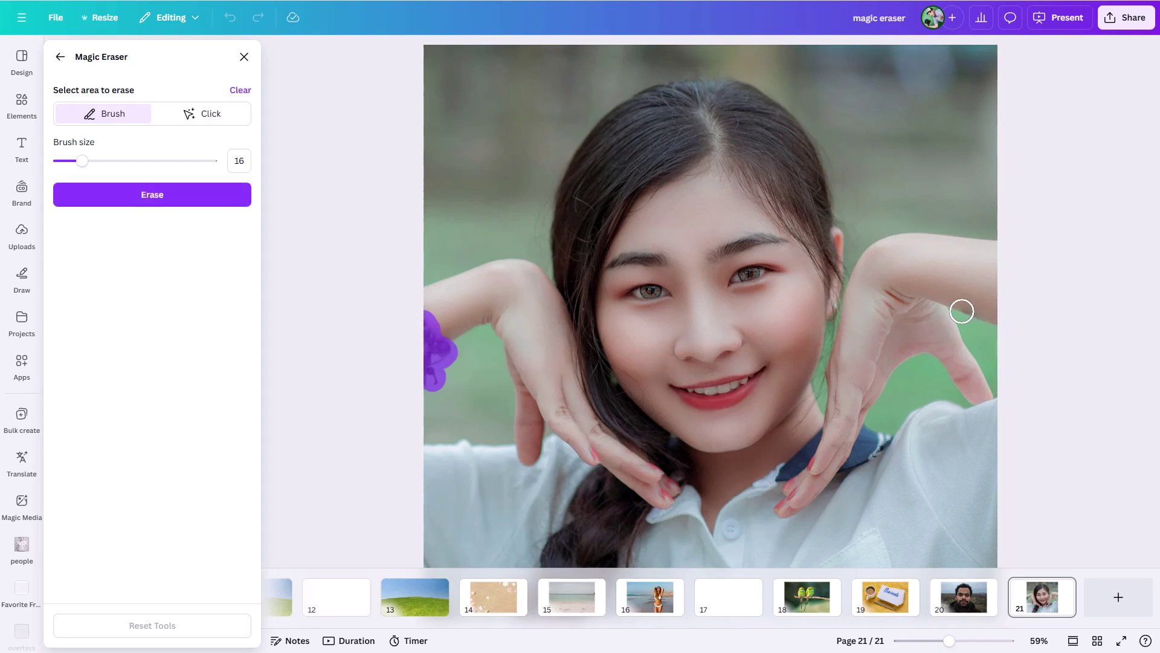
pyautogui.moveTo(955, 308); pyautogui.dragTo(973, 315)
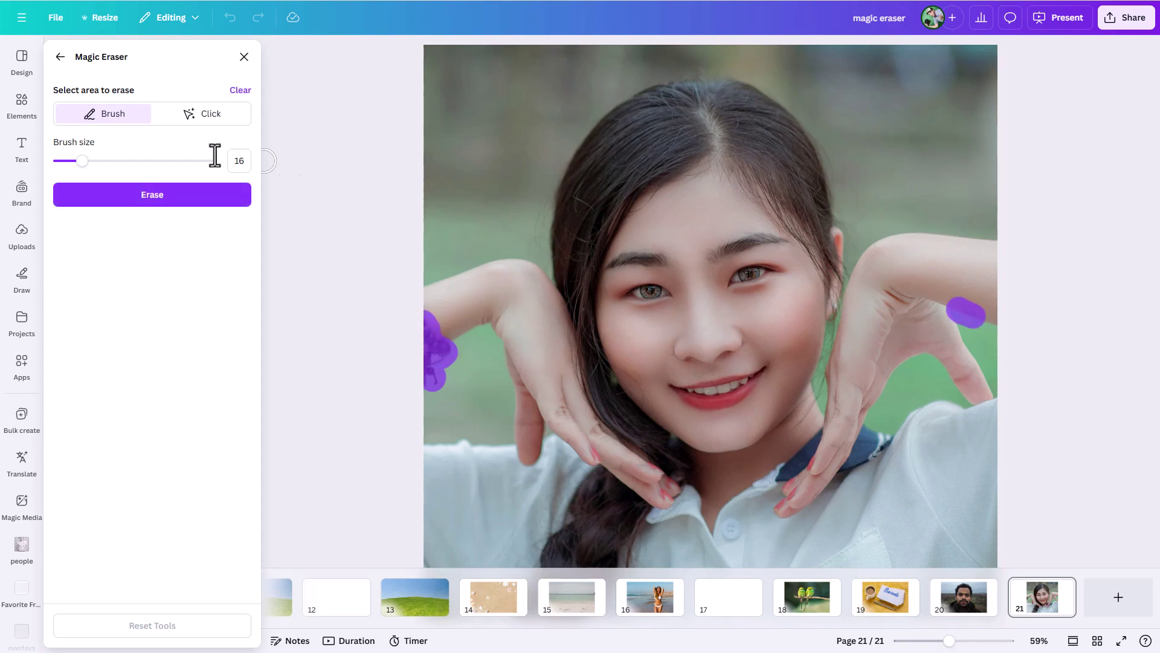
pyautogui.click(138, 195)
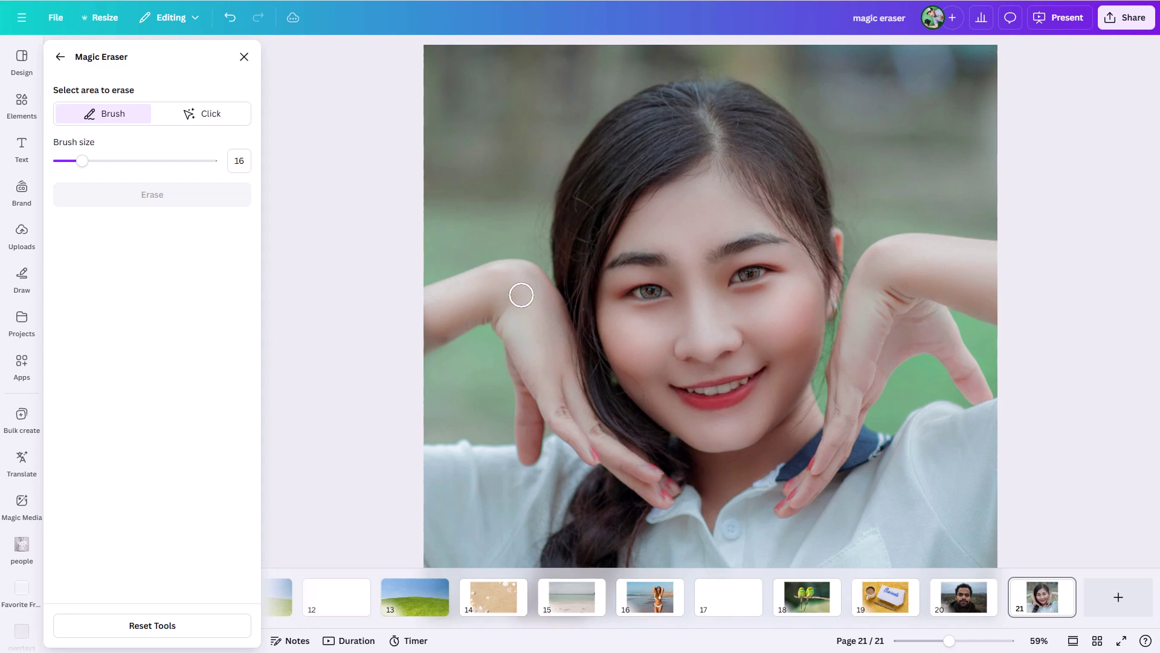
pyautogui.click(439, 341)
pyautogui.moveTo(438, 341)
pyautogui.mouseDown()
pyautogui.moveTo(433, 332)
pyautogui.moveTo(447, 335)
pyautogui.mouseUp()
pyautogui.click(187, 200)
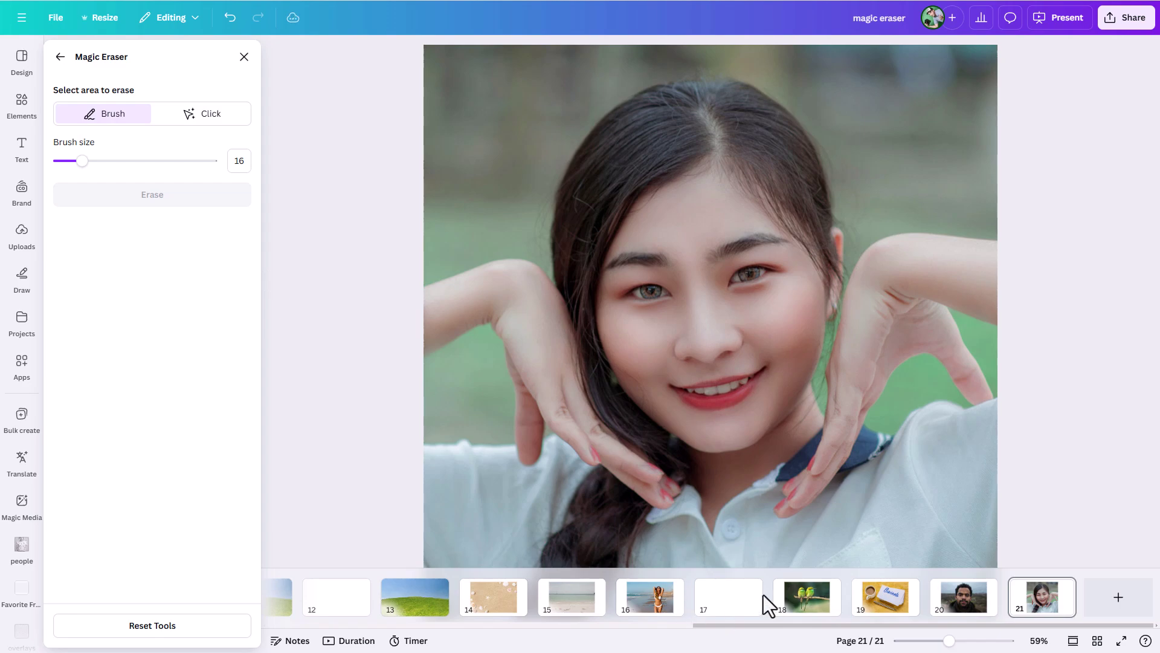
# - Select the photo of the two green birds on page 18 and open it in Magic Eraser
pyautogui.moveTo(765, 601)
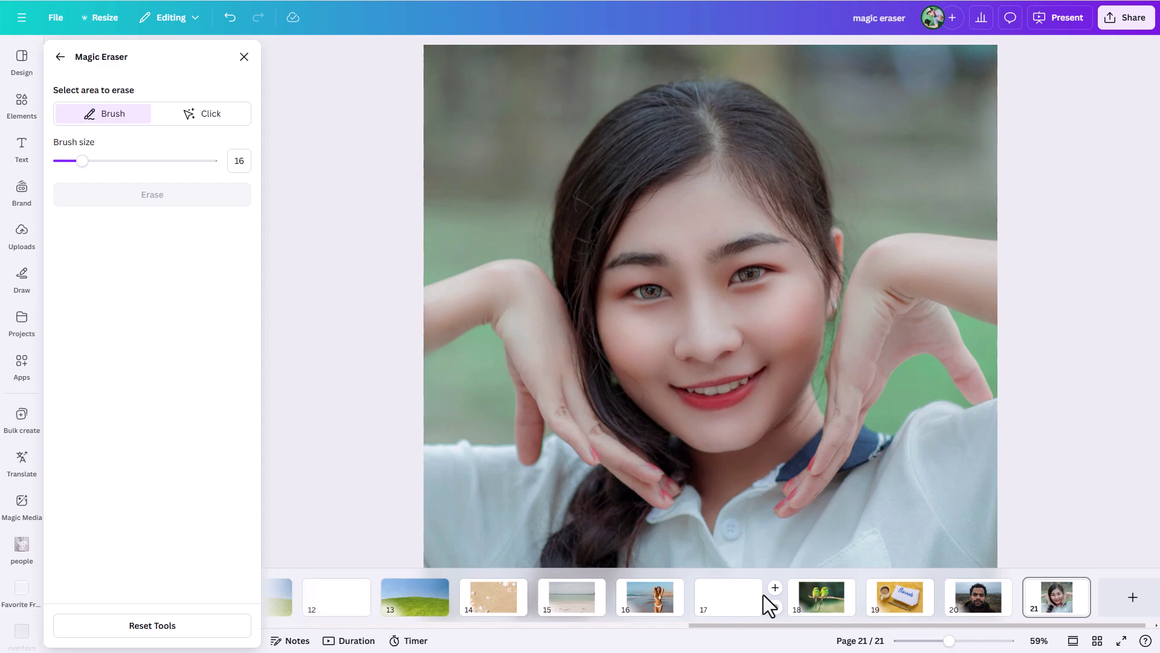
pyautogui.click(819, 601)
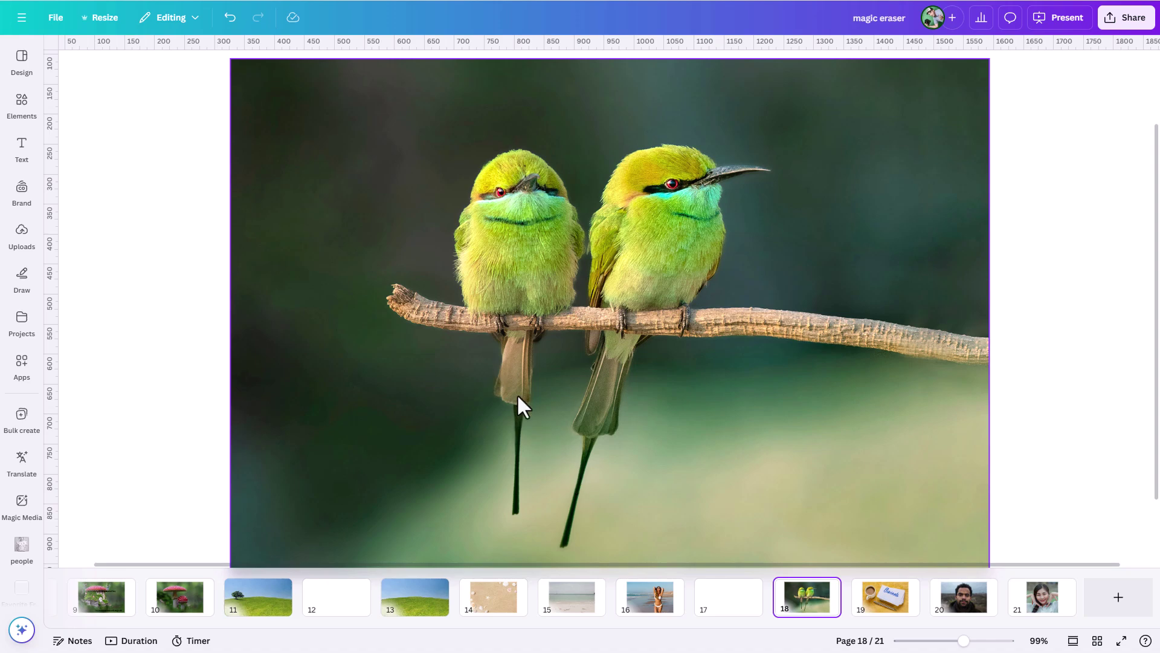
pyautogui.click(327, 179)
pyautogui.click(423, 68)
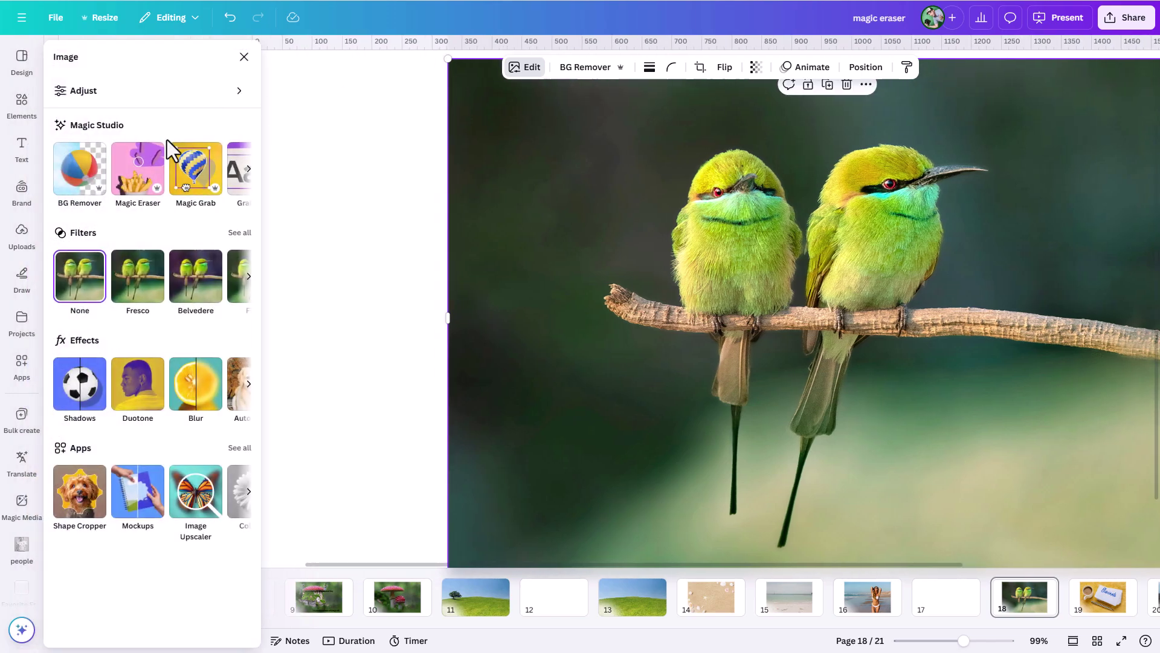
pyautogui.click(137, 171)
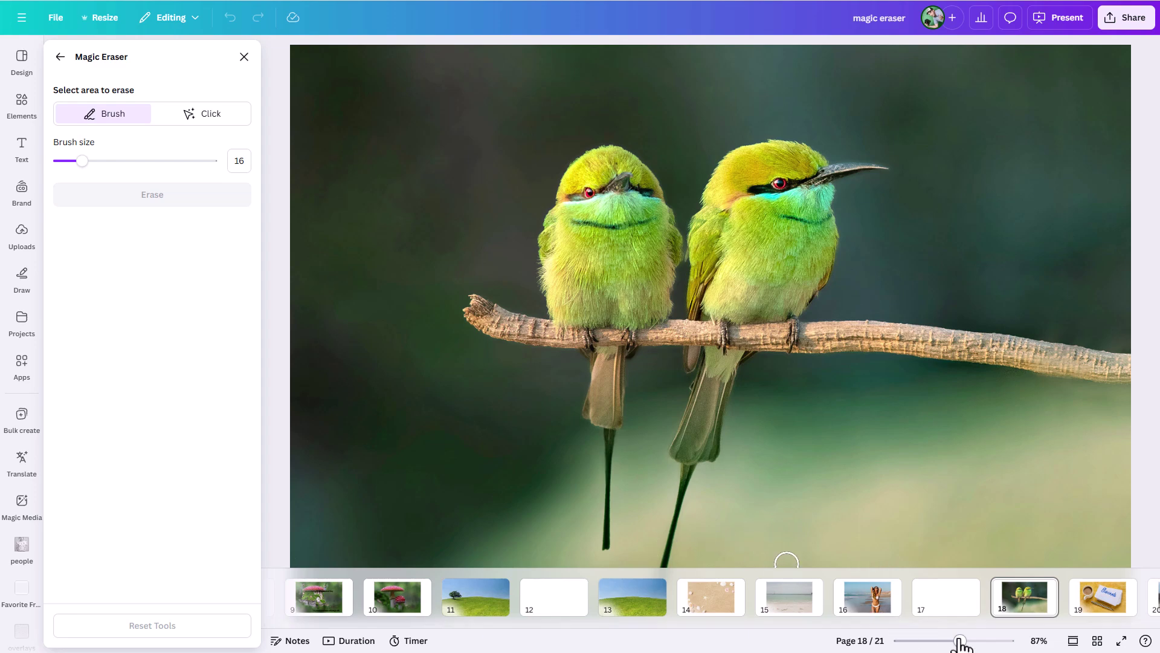
# - Try to erase the long thin tail tips of both birds against the original background with the size 16 brush
pyautogui.moveTo(958, 641); pyautogui.dragTo(954, 642)
pyautogui.moveTo(618, 515); pyautogui.dragTo(623, 426)
pyautogui.moveTo(687, 456); pyautogui.dragTo(668, 548)
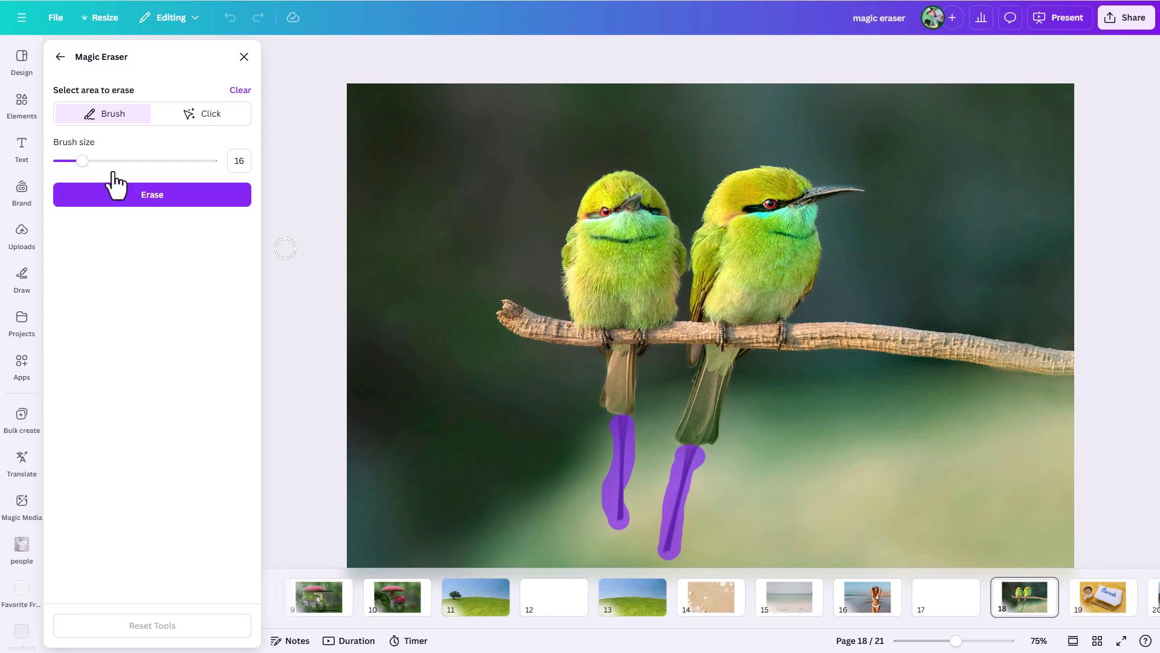
pyautogui.click(130, 201)
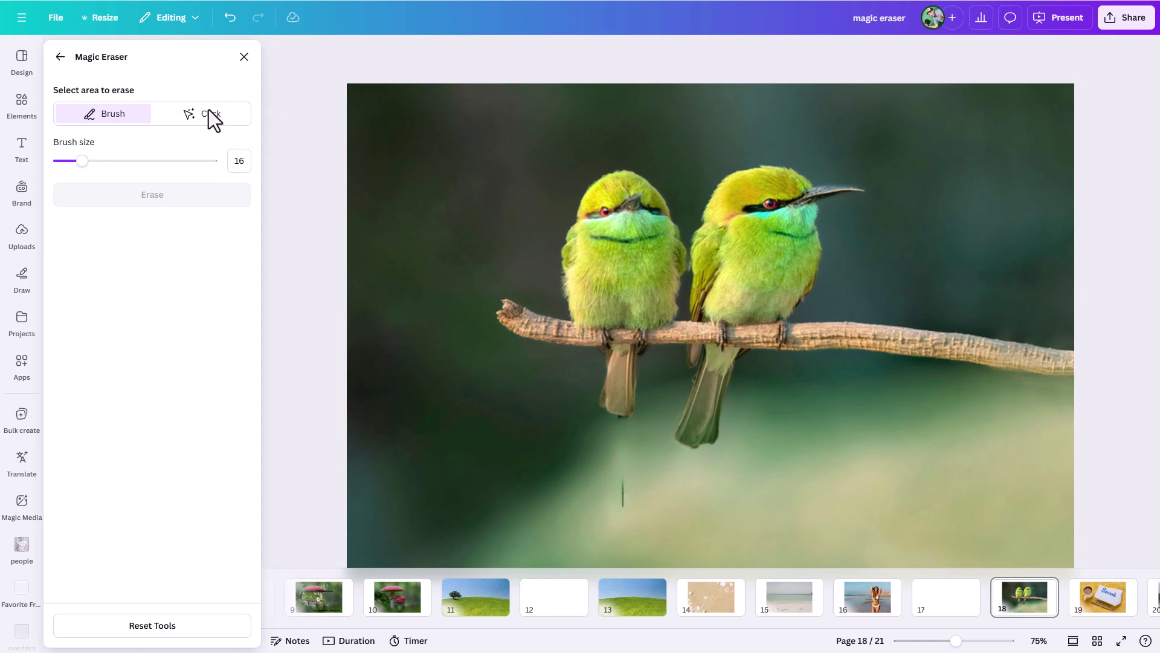
pyautogui.click(245, 56)
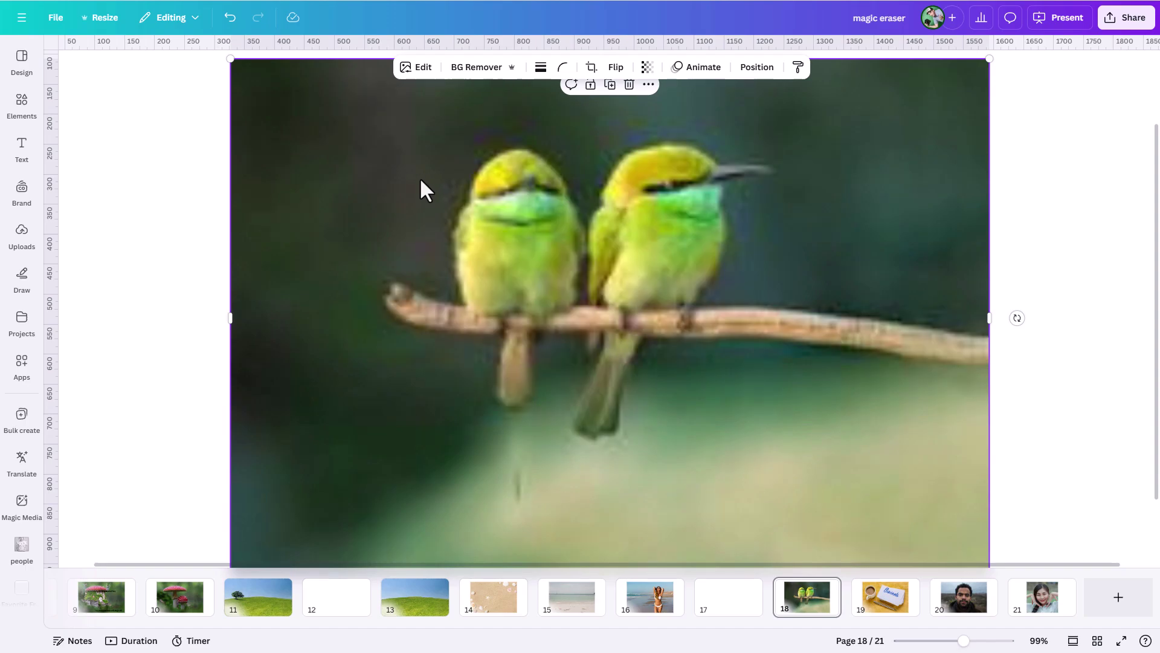
# - Remove the background from the birds photo and open the cutout in Magic Eraser
pyautogui.click(473, 68)
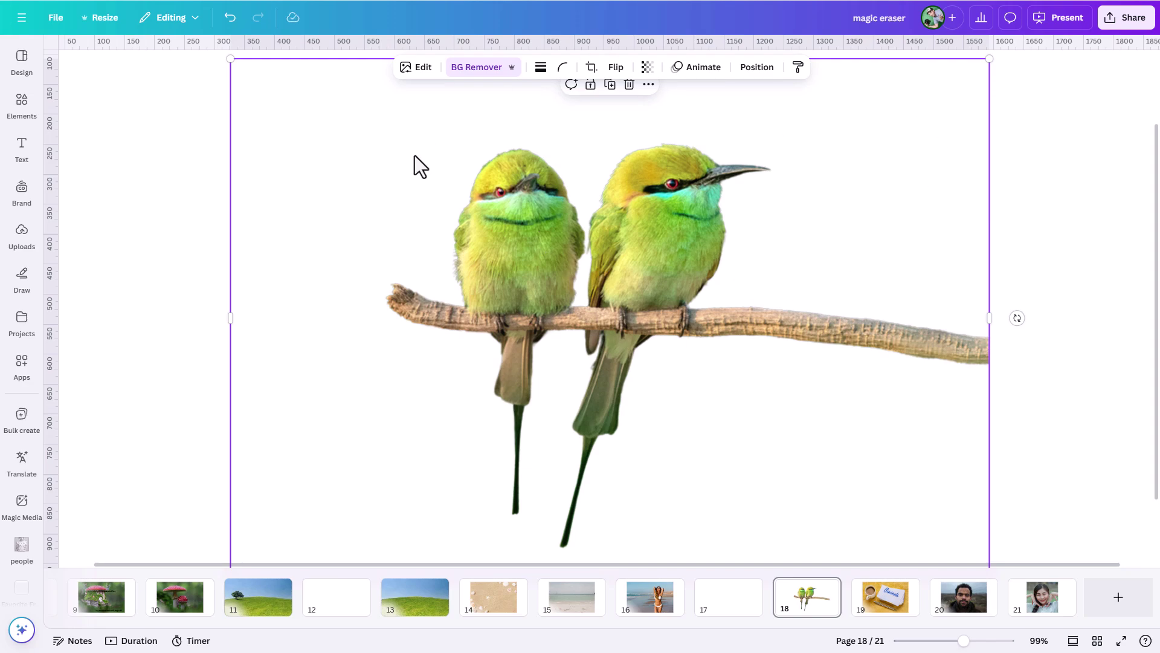
pyautogui.hotkey('ctrl', 'z')
pyautogui.hotkey('ctrl', 'shift', 'z')
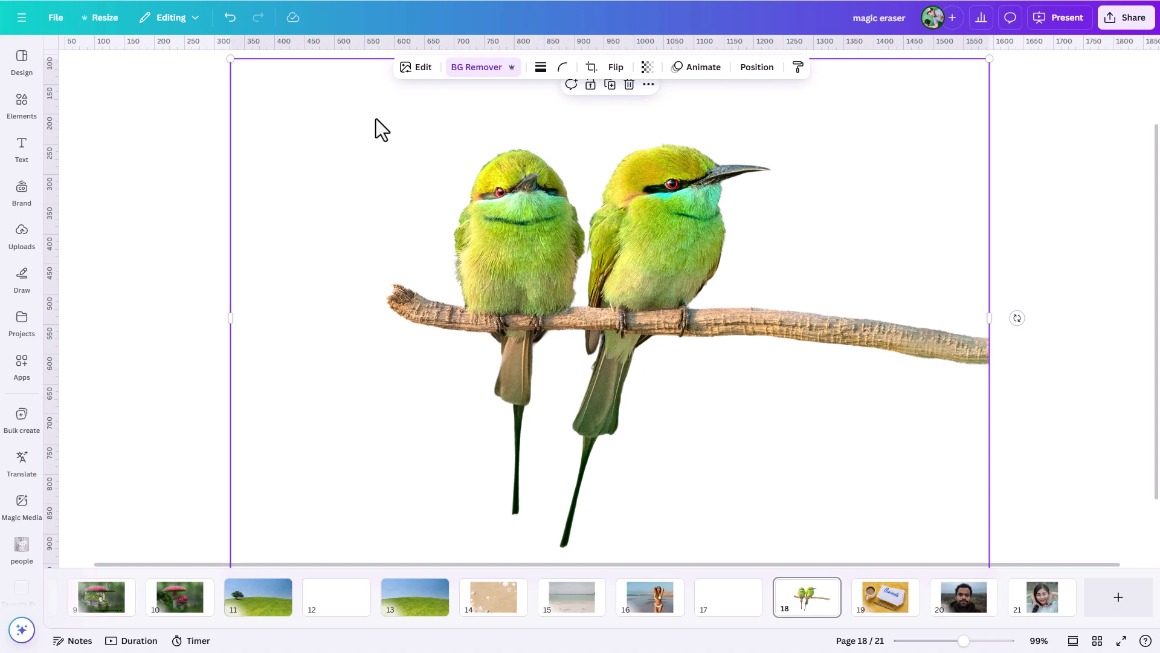
pyautogui.click(421, 70)
pyautogui.click(148, 194)
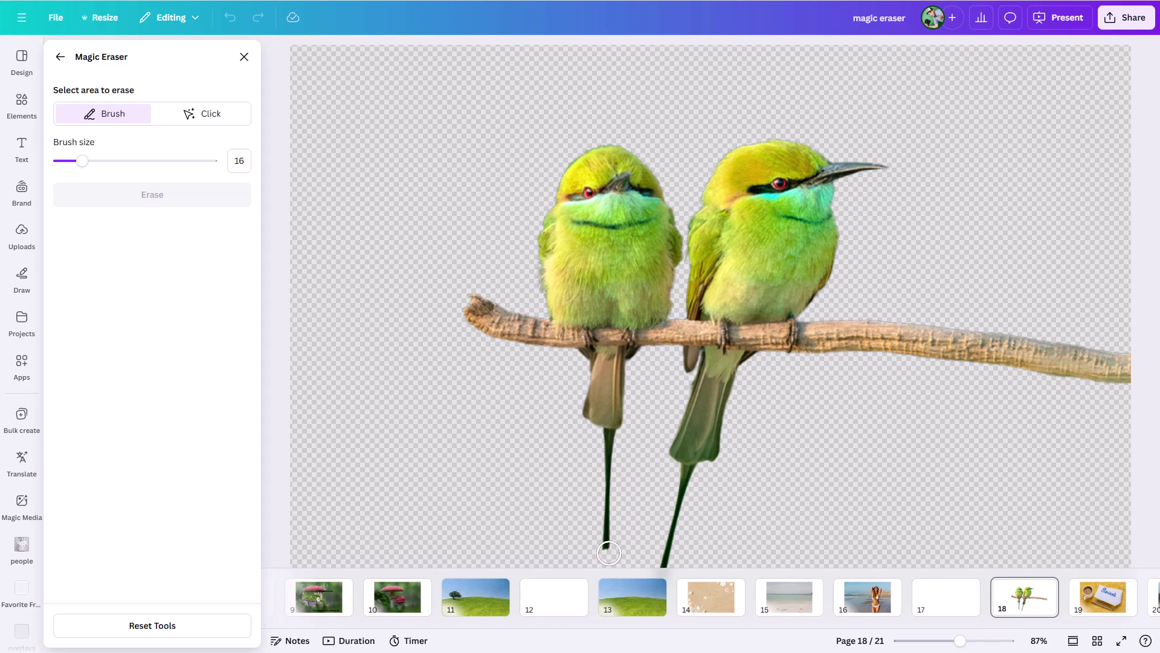
# - Erase both birds' thin tail tips and the far end of the branch from the cutout at brush size 16, and leave Magic Eraser
pyautogui.moveTo(606, 549)
pyautogui.mouseDown()
pyautogui.moveTo(604, 437)
pyautogui.moveTo(615, 439)
pyautogui.mouseUp()
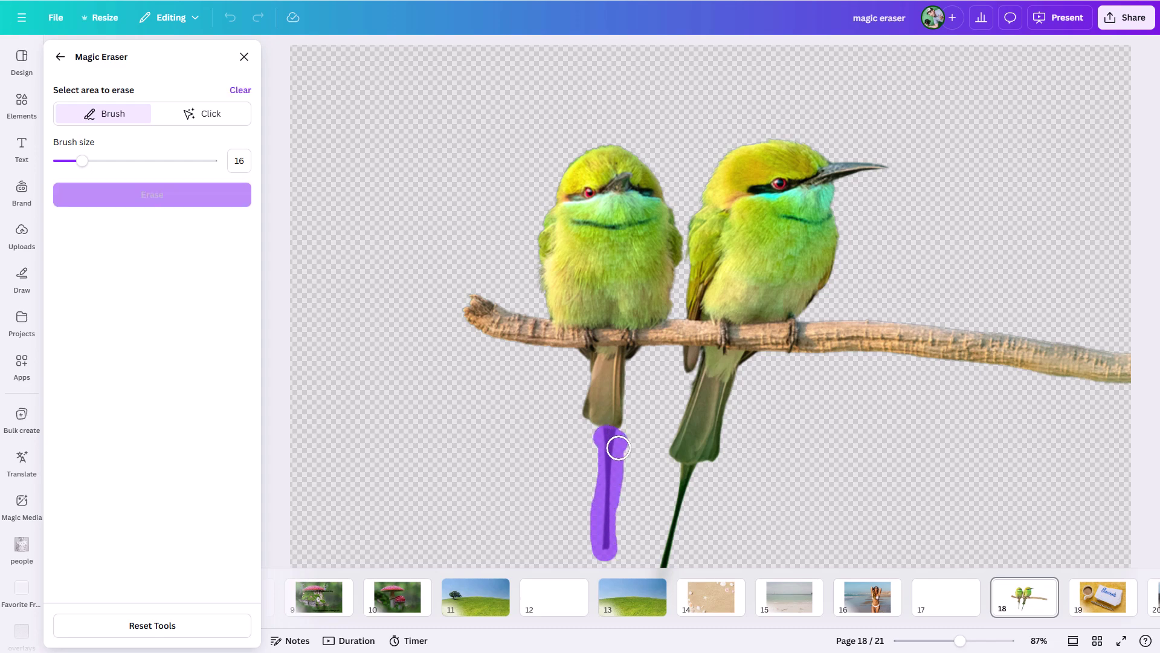
pyautogui.moveTo(694, 477)
pyautogui.mouseDown()
pyautogui.moveTo(679, 476)
pyautogui.moveTo(692, 469)
pyautogui.moveTo(663, 557)
pyautogui.mouseUp()
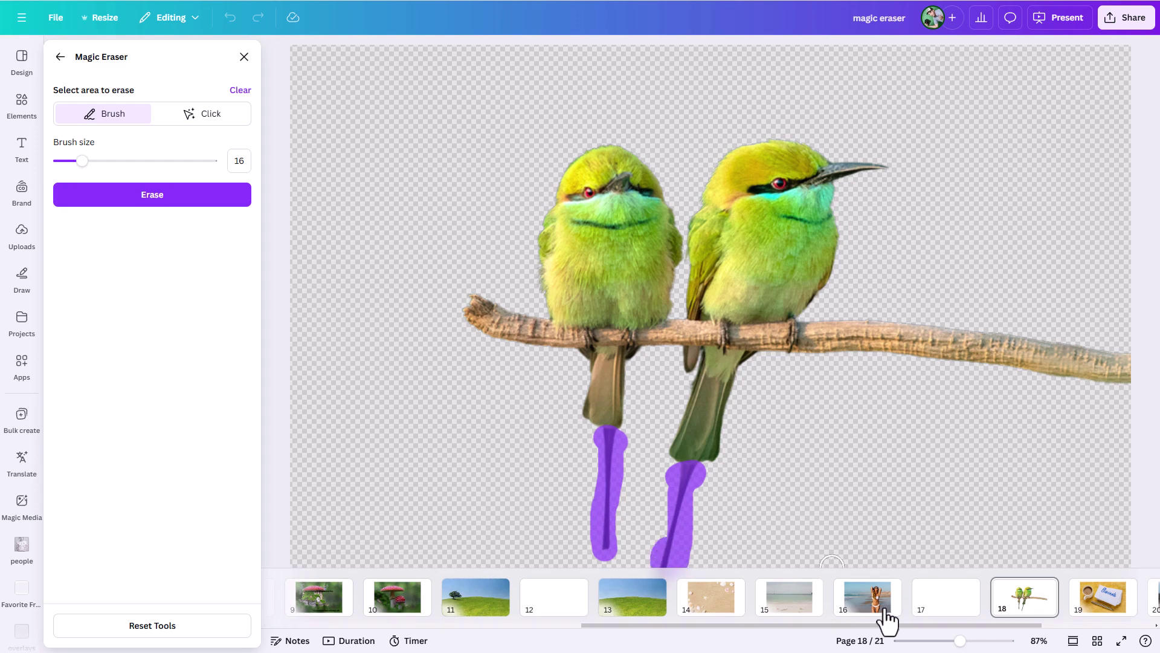
pyautogui.click(950, 642)
pyautogui.moveTo(670, 486); pyautogui.dragTo(681, 522)
pyautogui.moveTo(886, 323)
pyautogui.mouseDown()
pyautogui.moveTo(884, 356)
pyautogui.moveTo(897, 333)
pyautogui.moveTo(994, 344)
pyautogui.moveTo(1006, 363)
pyautogui.moveTo(885, 344)
pyautogui.moveTo(1008, 356)
pyautogui.moveTo(964, 346)
pyautogui.mouseUp()
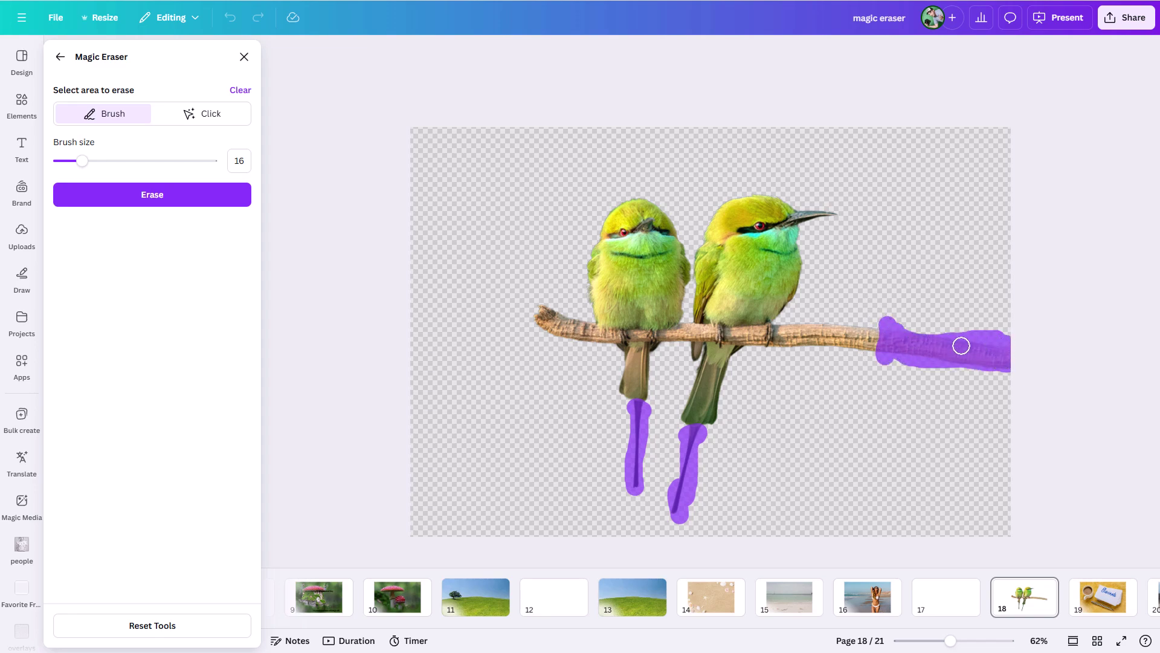
pyautogui.click(121, 204)
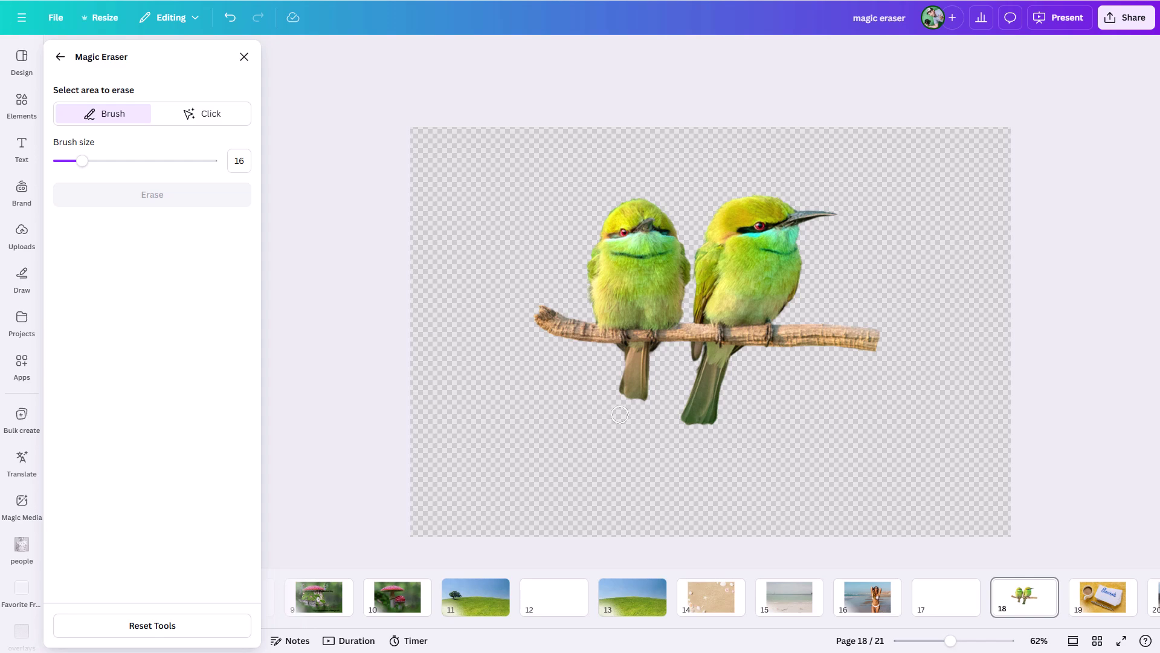
pyautogui.click(61, 56)
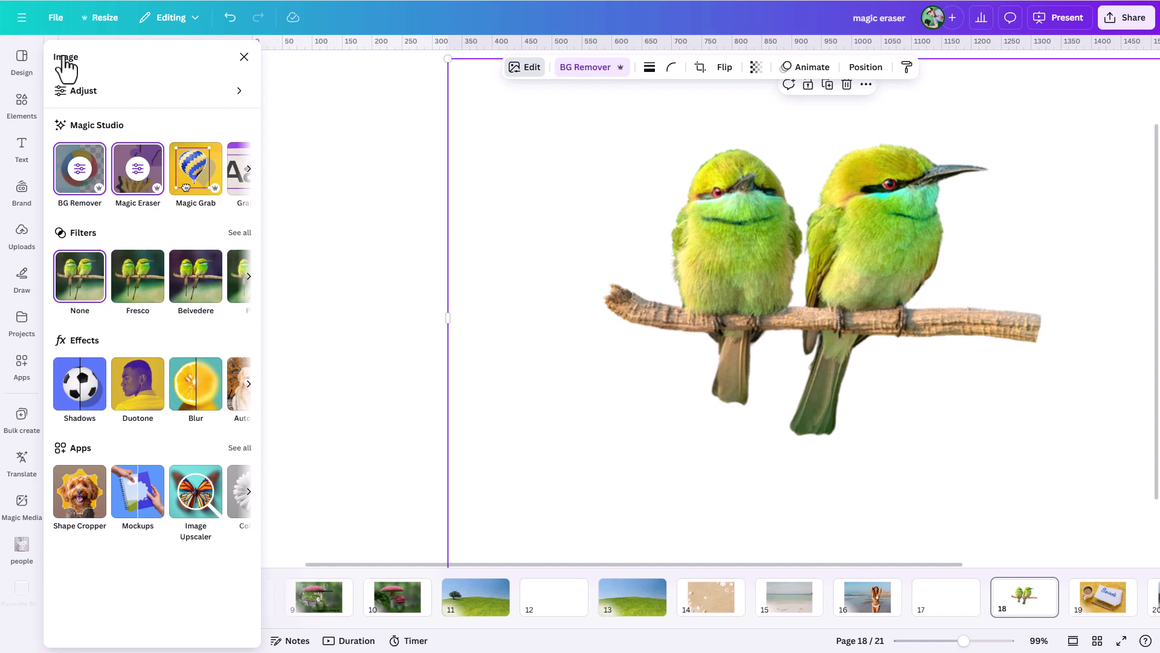